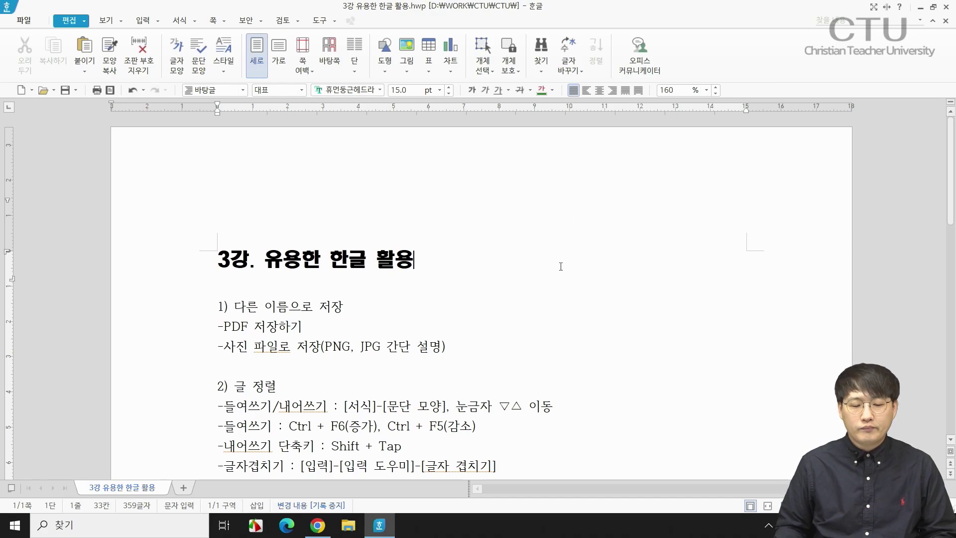
Step: Look through the lecture outline from the saving options to the table settings, returning to the PDF-saving item
{"action": "scroll", "coordinate": [559, 273], "scroll_direction": "down", "scroll_amount": 3}
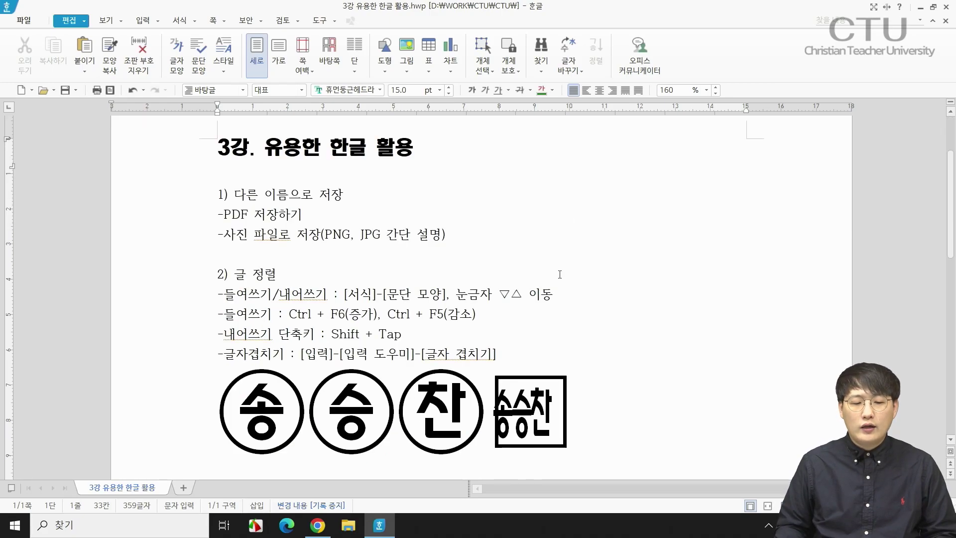
{"action": "scroll", "coordinate": [560, 279], "scroll_direction": "down", "scroll_amount": 3}
{"action": "scroll", "coordinate": [559, 280], "scroll_direction": "down", "scroll_amount": 3}
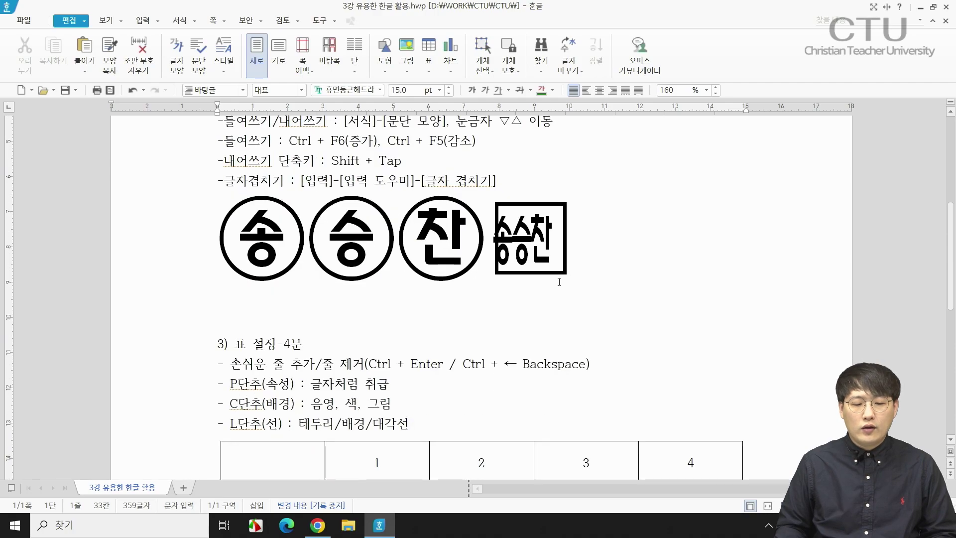
{"action": "scroll", "coordinate": [559, 282], "scroll_direction": "up", "scroll_amount": 5}
{"action": "scroll", "coordinate": [558, 282], "scroll_direction": "up", "scroll_amount": 2}
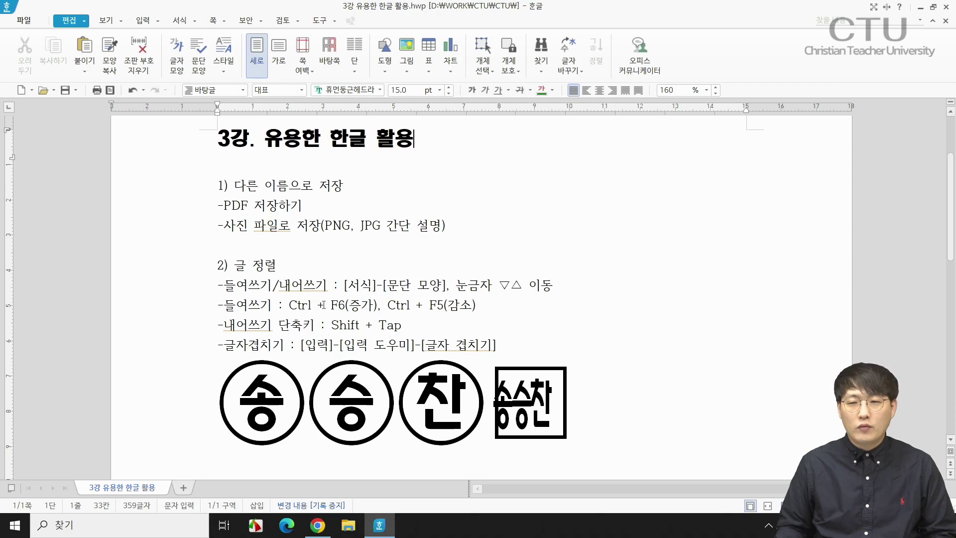
{"action": "scroll", "coordinate": [322, 305], "scroll_direction": "down", "scroll_amount": 10}
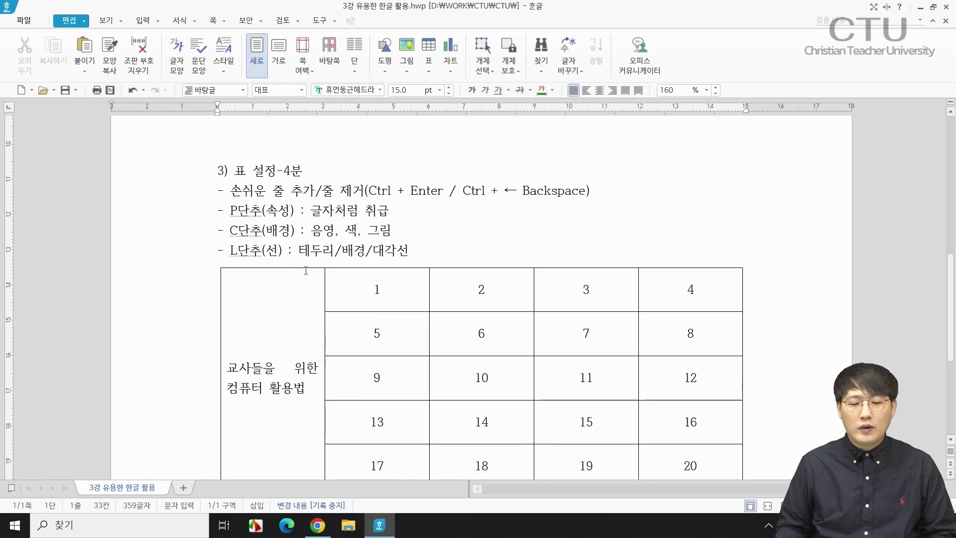
{"action": "scroll", "coordinate": [305, 249], "scroll_direction": "down", "scroll_amount": 2}
{"action": "scroll", "coordinate": [302, 279], "scroll_direction": "up", "scroll_amount": 6}
{"action": "scroll", "coordinate": [302, 287], "scroll_direction": "up", "scroll_amount": 3}
{"action": "left_click", "coordinate": [357, 233]}
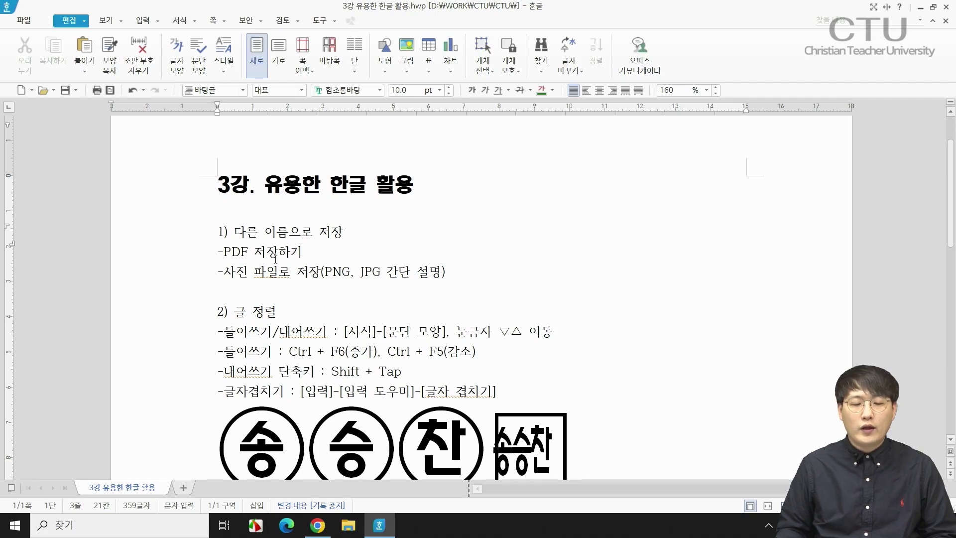
{"action": "left_click", "coordinate": [320, 252]}
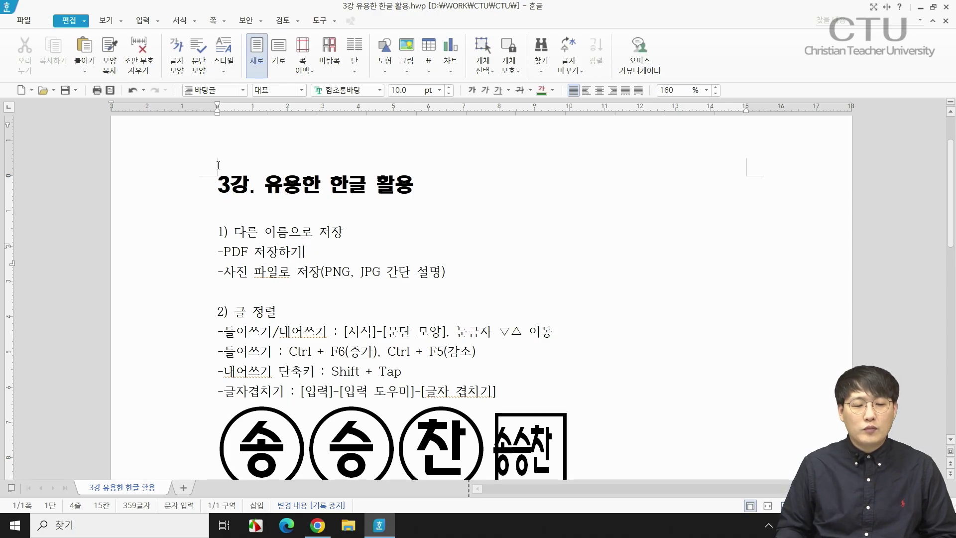
Step: Save the document as the PDF "3강 유용한 한글 활용.pdf" in D:\WORK\CTU\CTU, with opening after saving enabled
{"action": "left_click", "coordinate": [24, 21]}
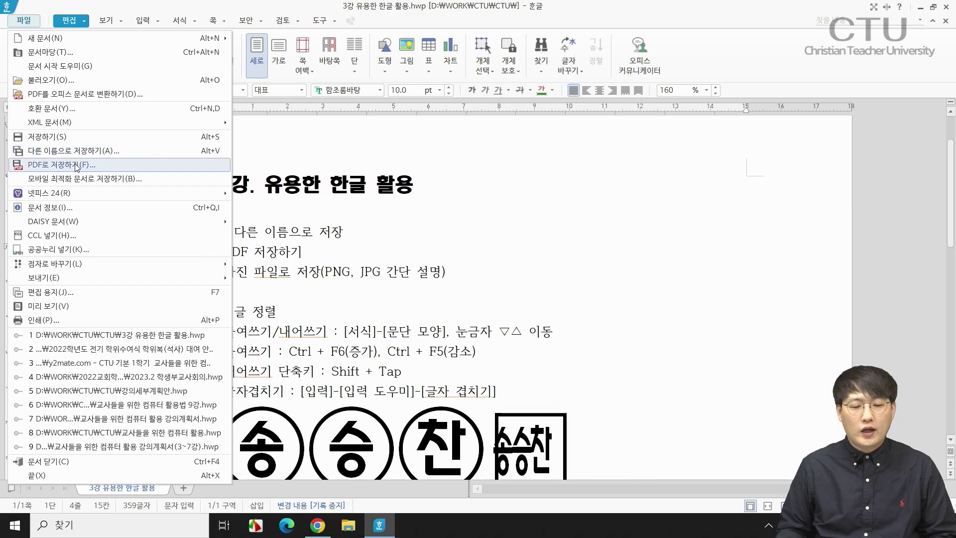
{"action": "left_click", "coordinate": [75, 165]}
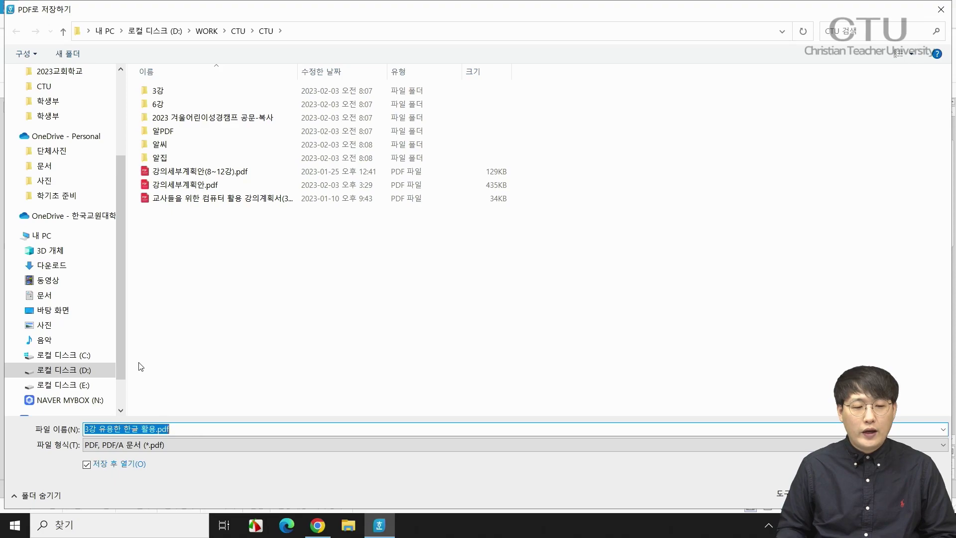
{"action": "left_click_drag", "start_coordinate": [123, 349], "coordinate": [118, 267]}
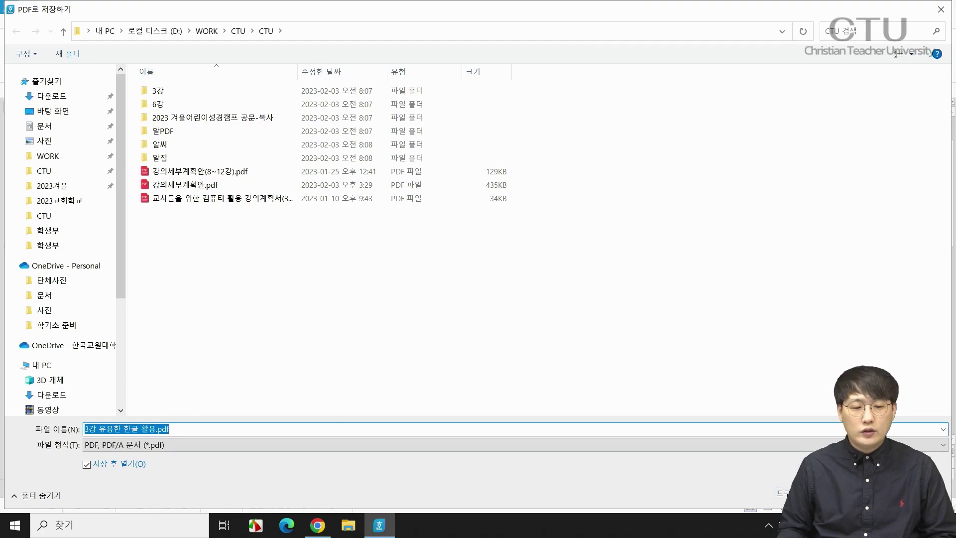
{"action": "key", "text": "Return"}
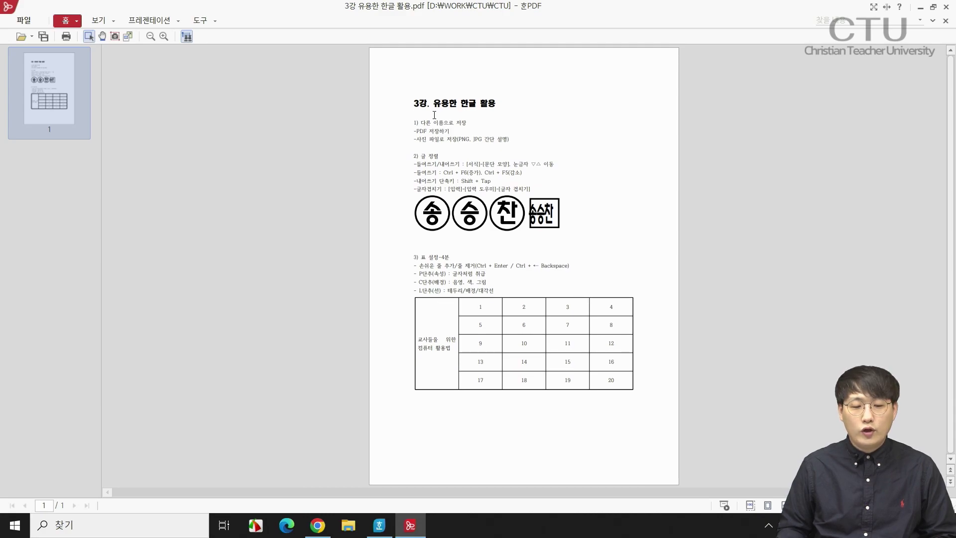
Step: Examine the exported PDF page at a larger zoom
{"action": "scroll", "coordinate": [455, 133], "scroll_direction": "down", "scroll_amount": 1}
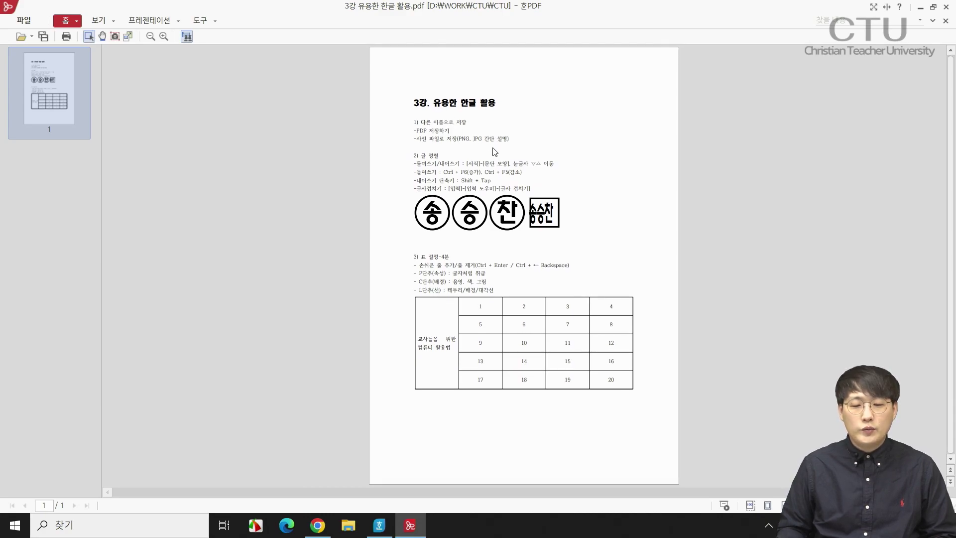
{"action": "scroll", "coordinate": [478, 155], "scroll_direction": "up", "scroll_amount": 1}
{"action": "left_click_drag", "start_coordinate": [379, 170], "coordinate": [515, 170]}
{"action": "left_click", "coordinate": [432, 154]}
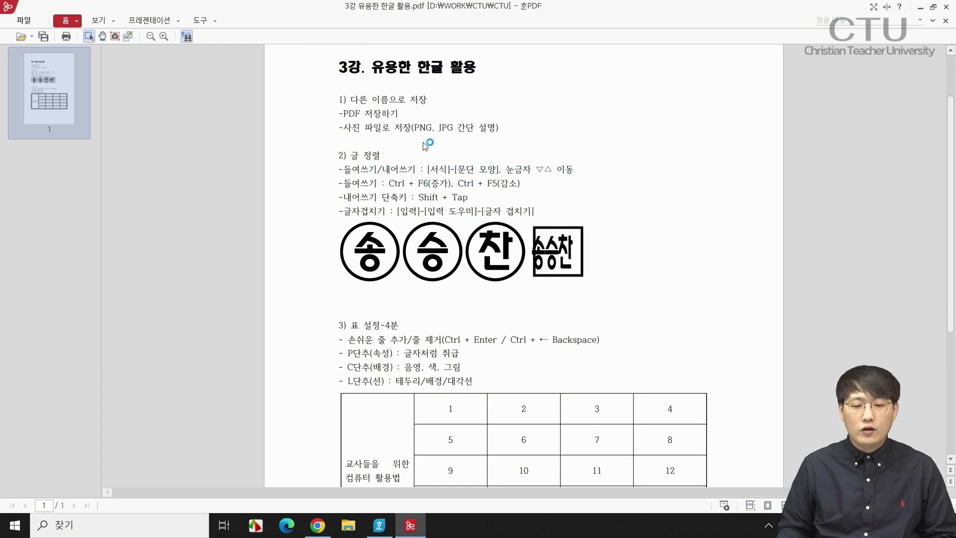
{"action": "scroll", "coordinate": [432, 154], "scroll_direction": "down", "scroll_amount": 1}
{"action": "scroll", "coordinate": [418, 152], "scroll_direction": "up", "scroll_amount": 2}
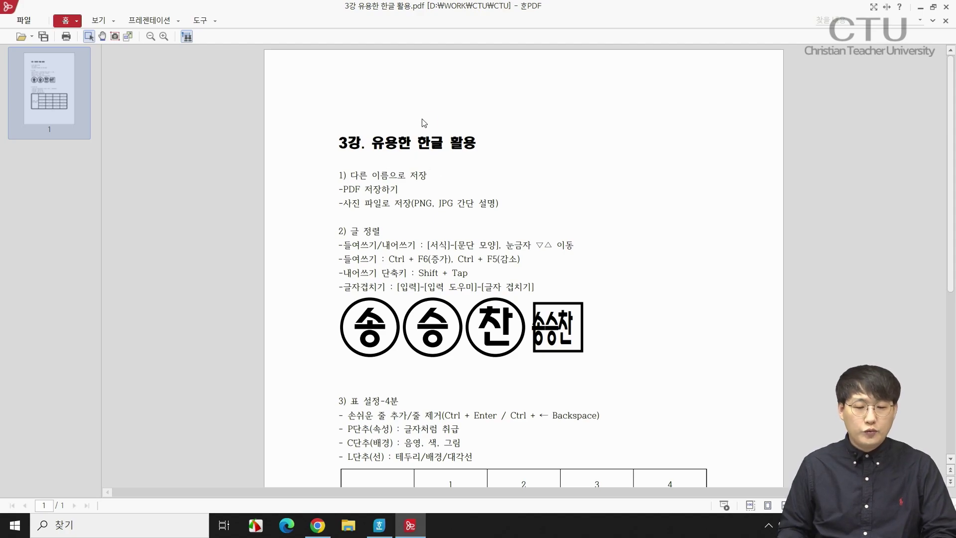
Step: Search the PDF for "한글" and close the search
{"action": "key", "text": "ctrl+f"}
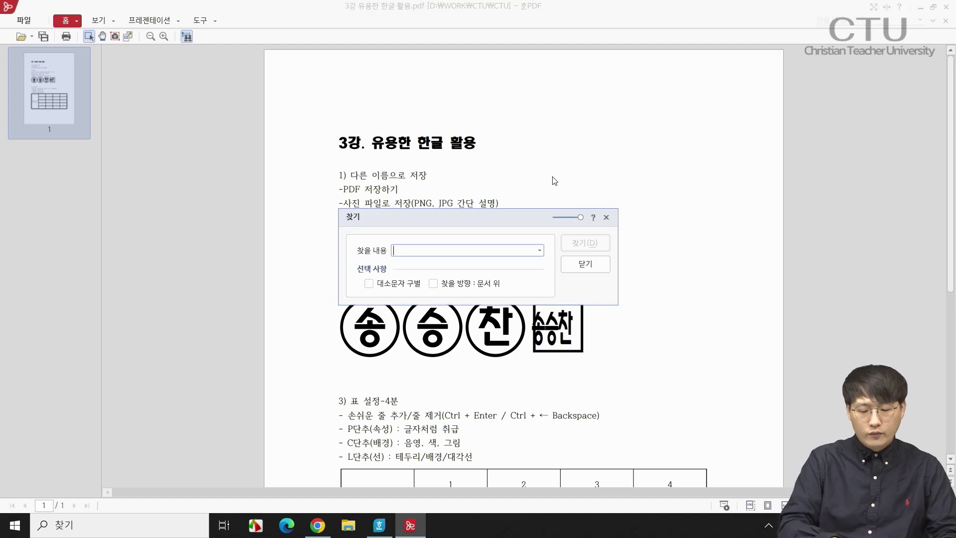
{"action": "type", "text": "한글"}
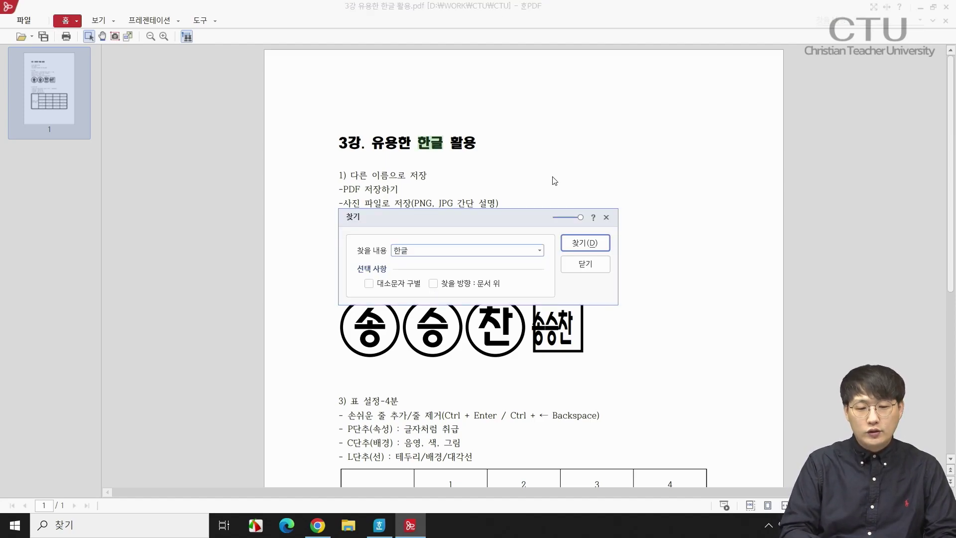
{"action": "left_click", "coordinate": [585, 242]}
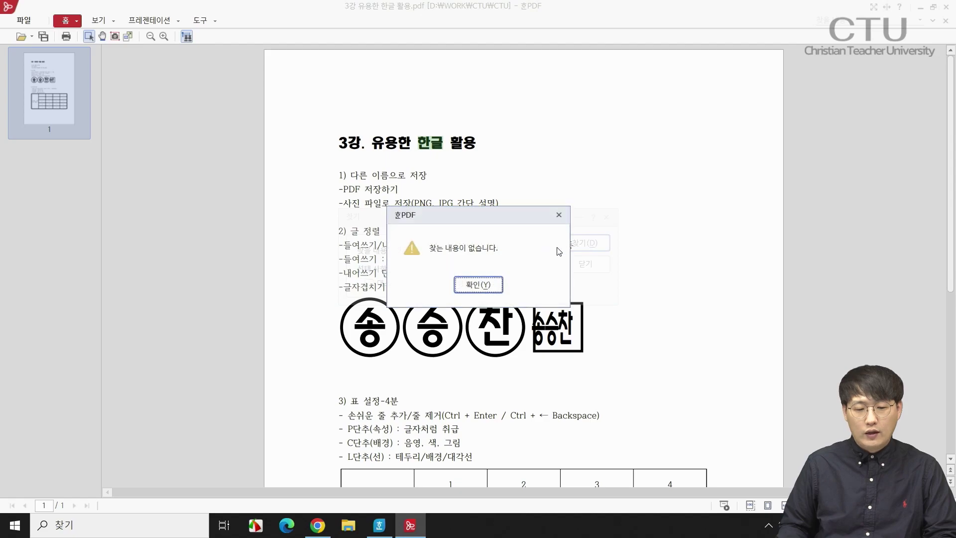
{"action": "left_click", "coordinate": [487, 284]}
{"action": "left_click", "coordinate": [598, 269]}
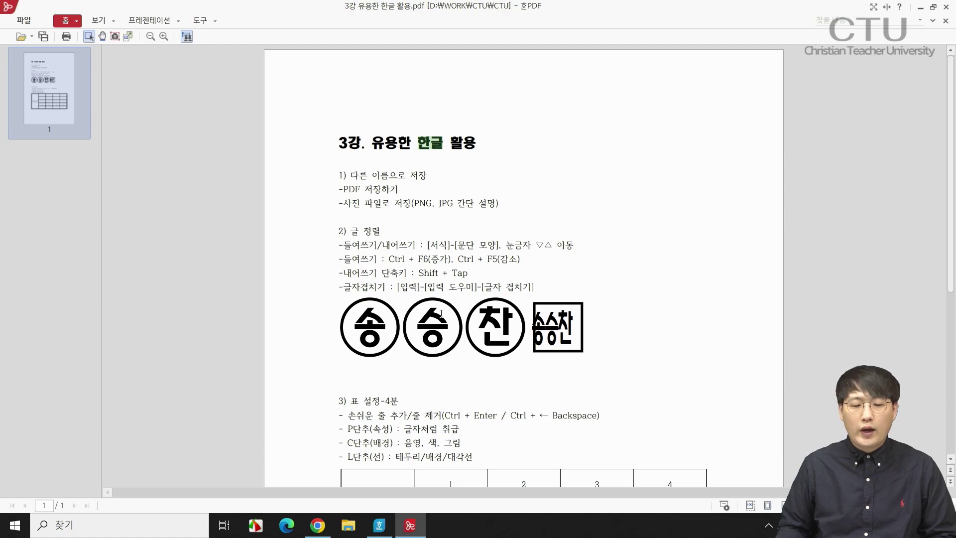
Step: Check the PDF down to its table and test selecting its title text, closing the PDF when done
{"action": "scroll", "coordinate": [652, 199], "scroll_direction": "down", "scroll_amount": 3}
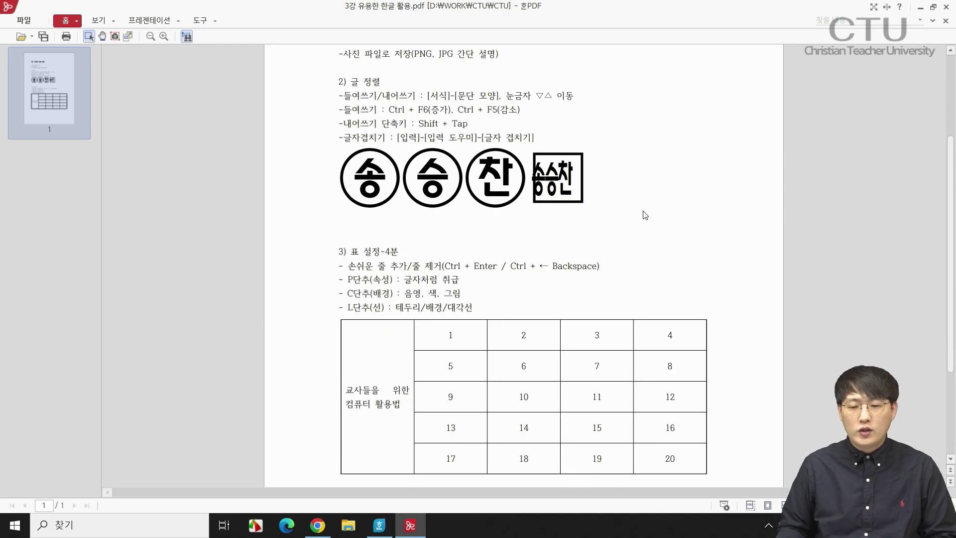
{"action": "scroll", "coordinate": [645, 215], "scroll_direction": "up", "scroll_amount": 2}
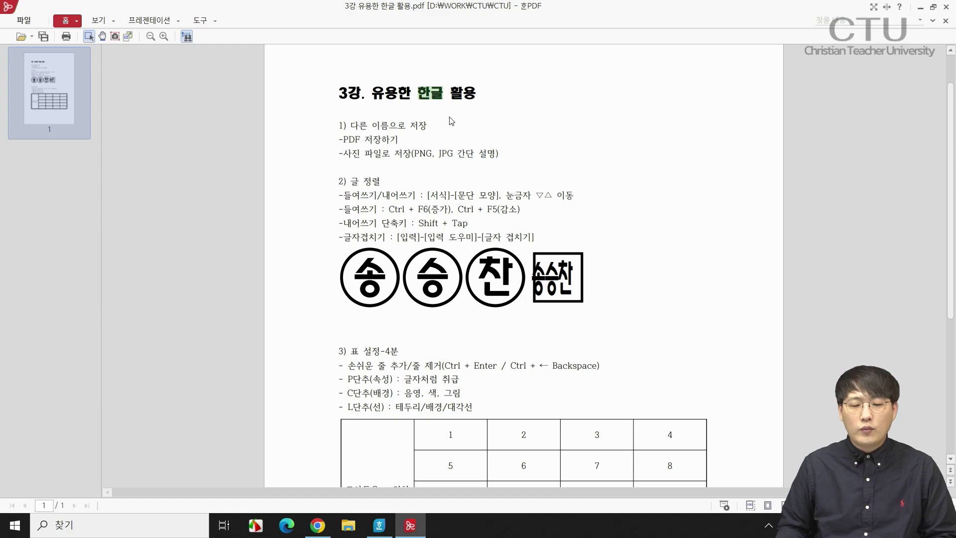
{"action": "left_click_drag", "start_coordinate": [478, 94], "coordinate": [339, 97]}
{"action": "left_click", "coordinate": [351, 105]}
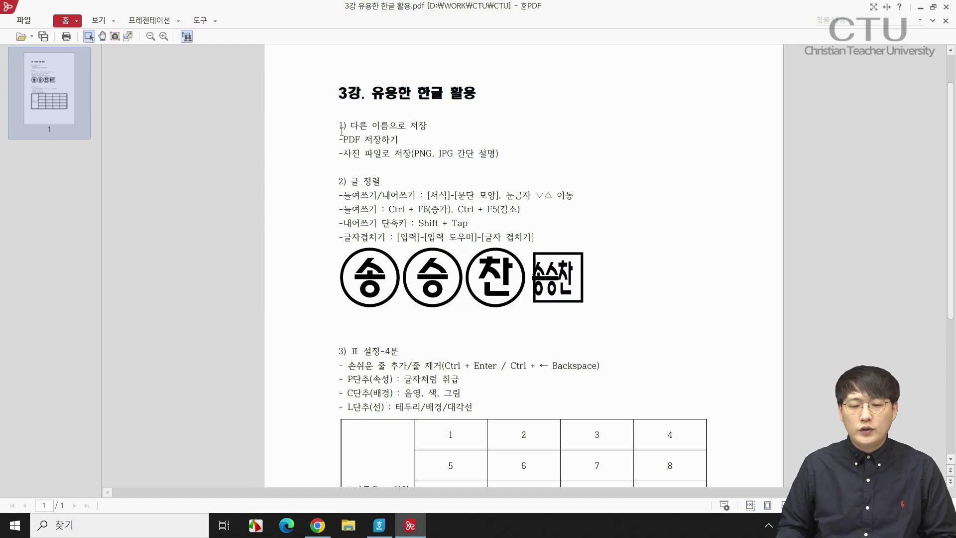
{"action": "left_click", "coordinate": [947, 8]}
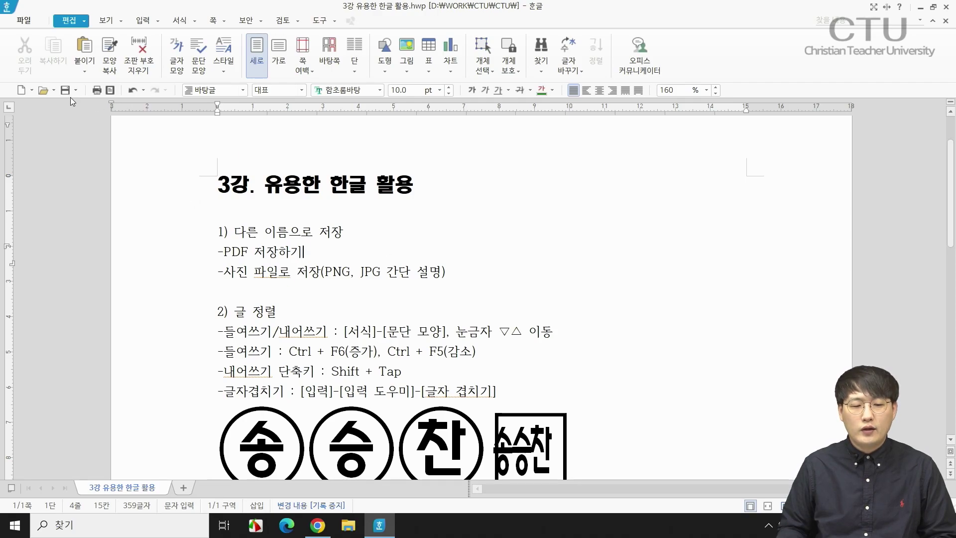
Step: Save the document as the PNG image "3강 유용한 한글 활용.png" in D:\WORK\CTU\CTU
{"action": "left_click", "coordinate": [26, 21]}
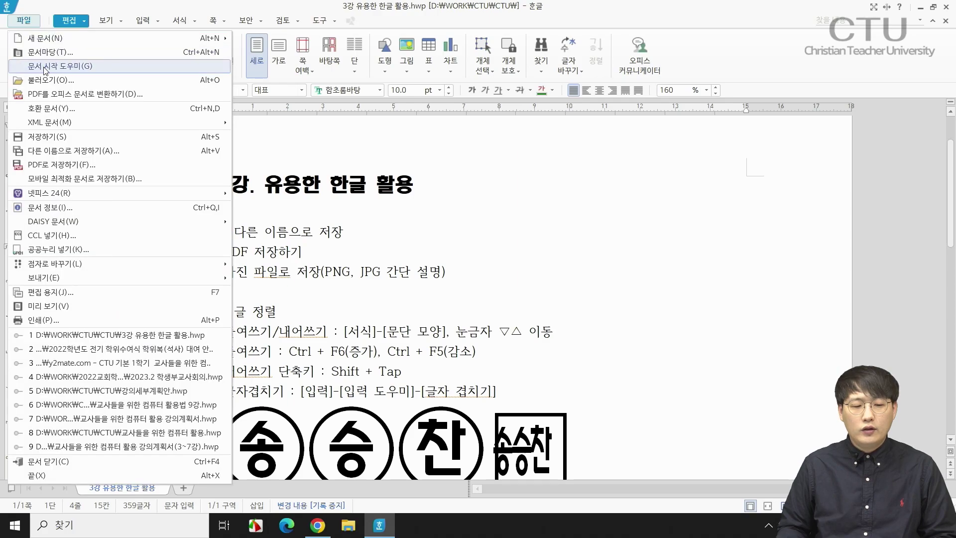
{"action": "left_click", "coordinate": [70, 151]}
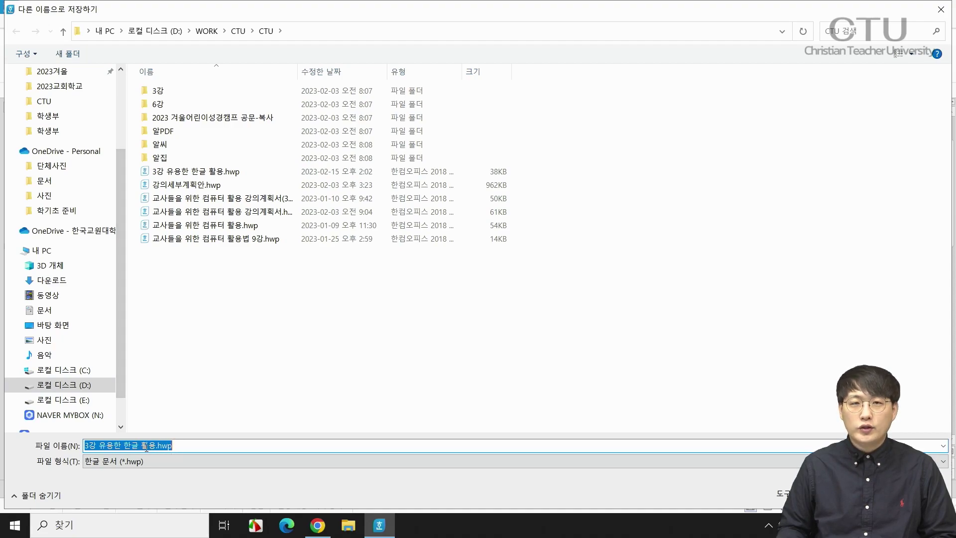
{"action": "left_click", "coordinate": [154, 464]}
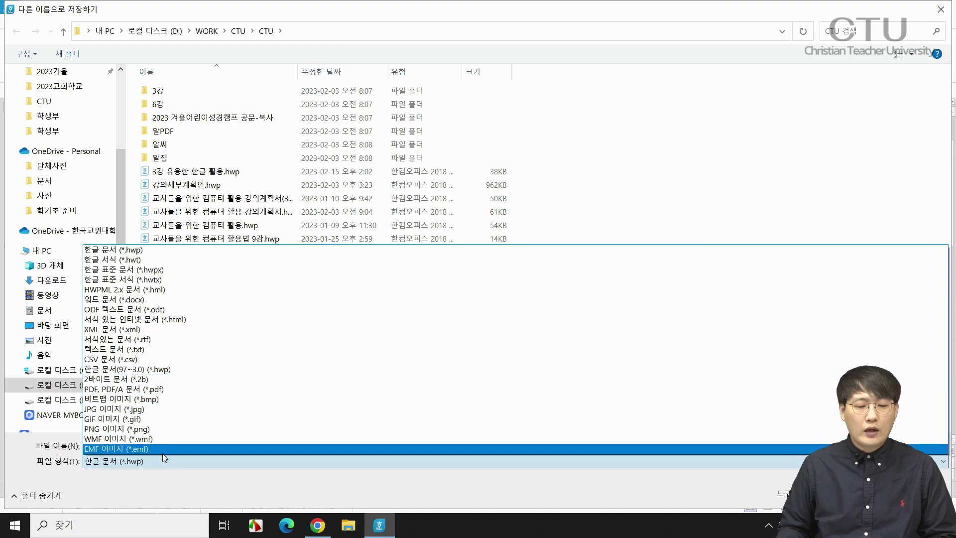
{"action": "left_click", "coordinate": [165, 409]}
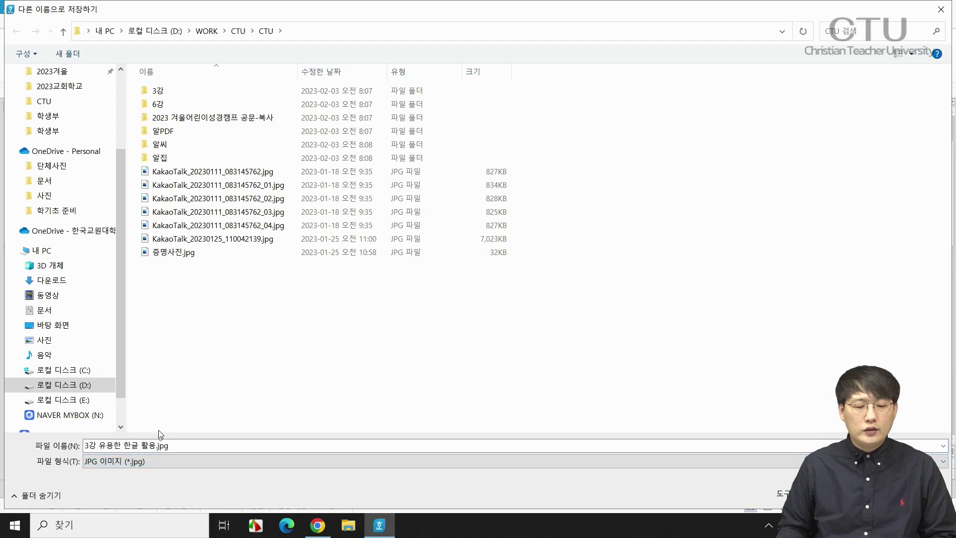
{"action": "left_click", "coordinate": [146, 461]}
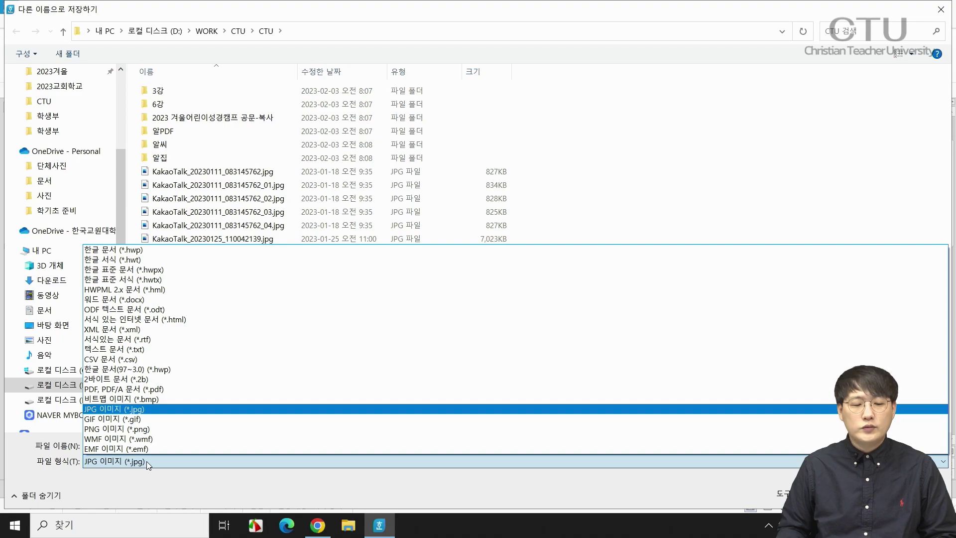
{"action": "left_click", "coordinate": [153, 429]}
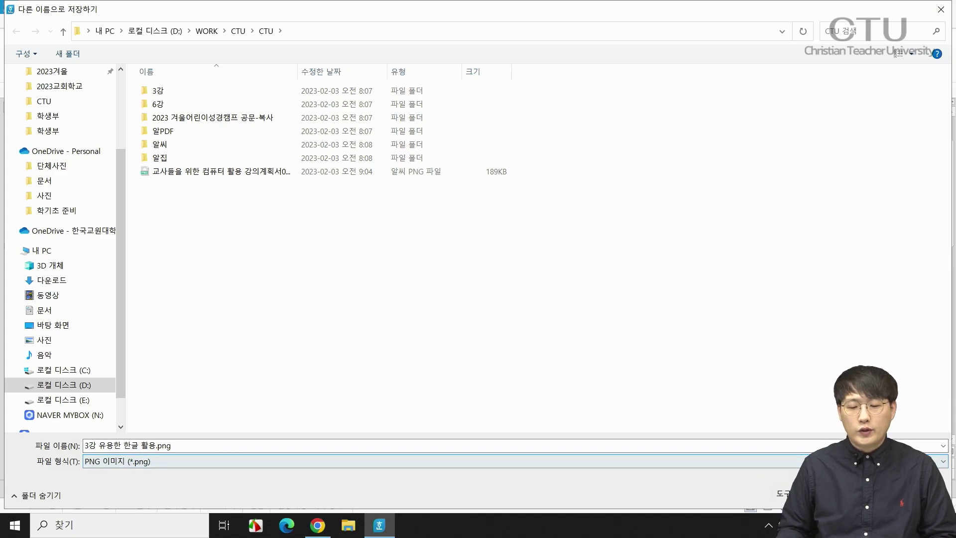
{"action": "key", "text": "Return"}
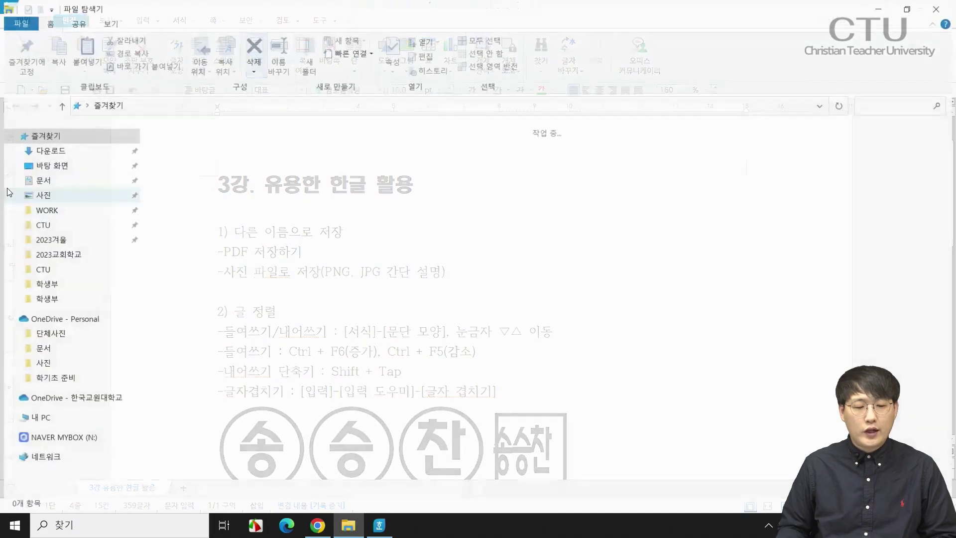
Step: Open "3강 유용한 한글 활용001.png" from the D:\WORK\CTU\CTU folder in File Explorer
{"action": "left_click", "coordinate": [94, 224]}
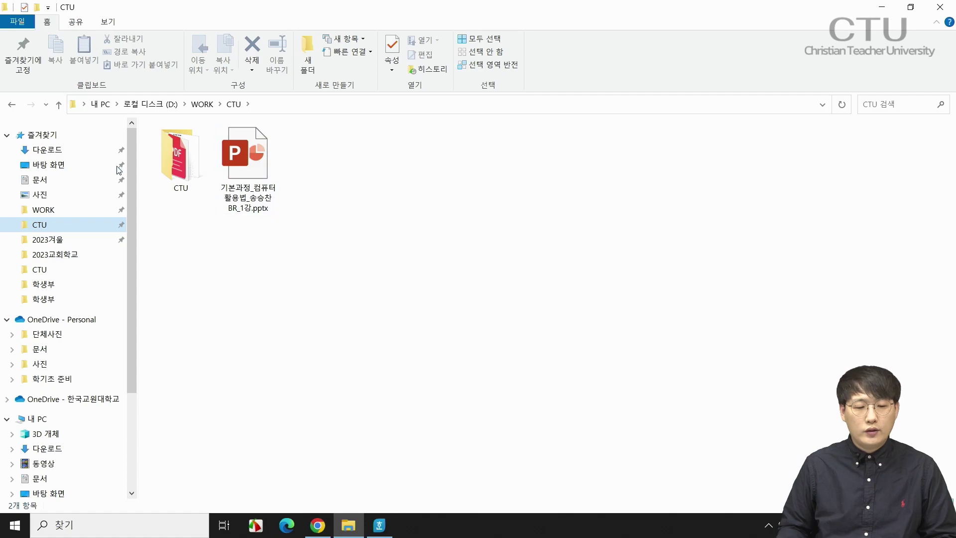
{"action": "double_click", "coordinate": [169, 149]}
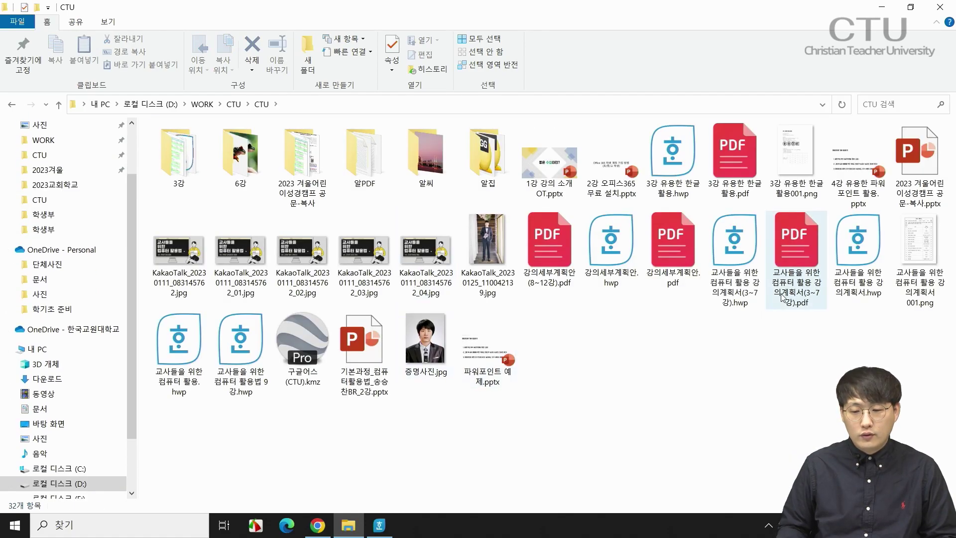
{"action": "left_click", "coordinate": [803, 167]}
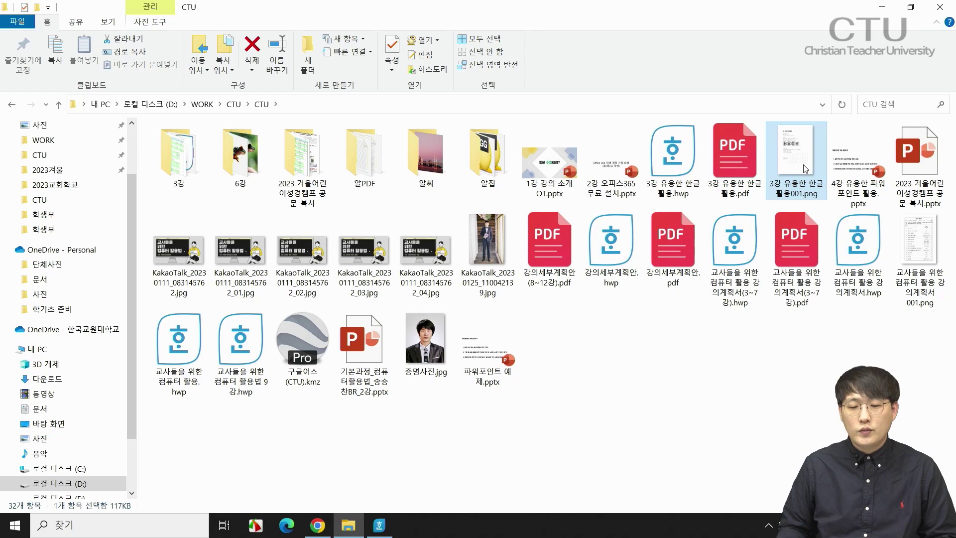
{"action": "double_click", "coordinate": [804, 166]}
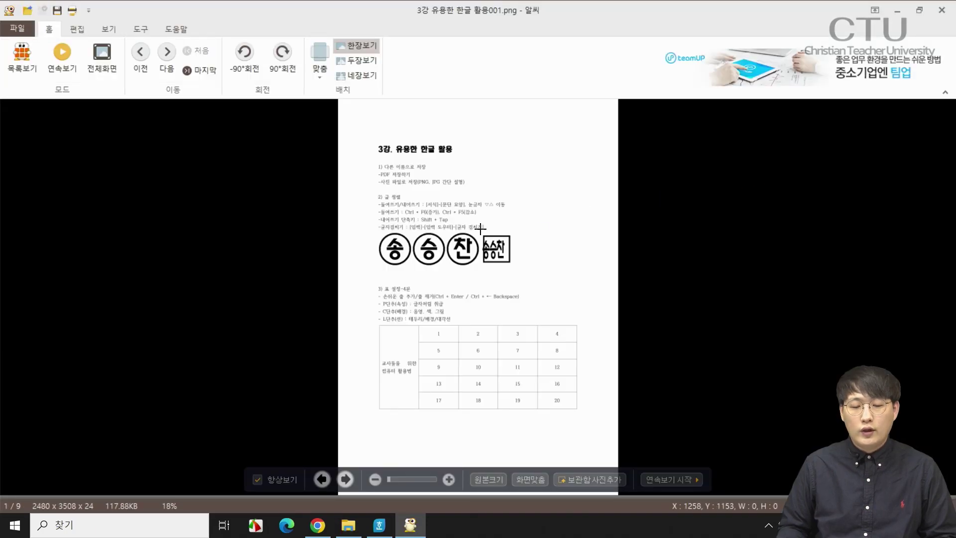
Step: Inspect the saved PNG page's text and table at different zoom levels
{"action": "scroll", "coordinate": [457, 229], "scroll_direction": "up", "scroll_amount": 1}
{"action": "scroll", "coordinate": [448, 239], "scroll_direction": "up", "scroll_amount": 3}
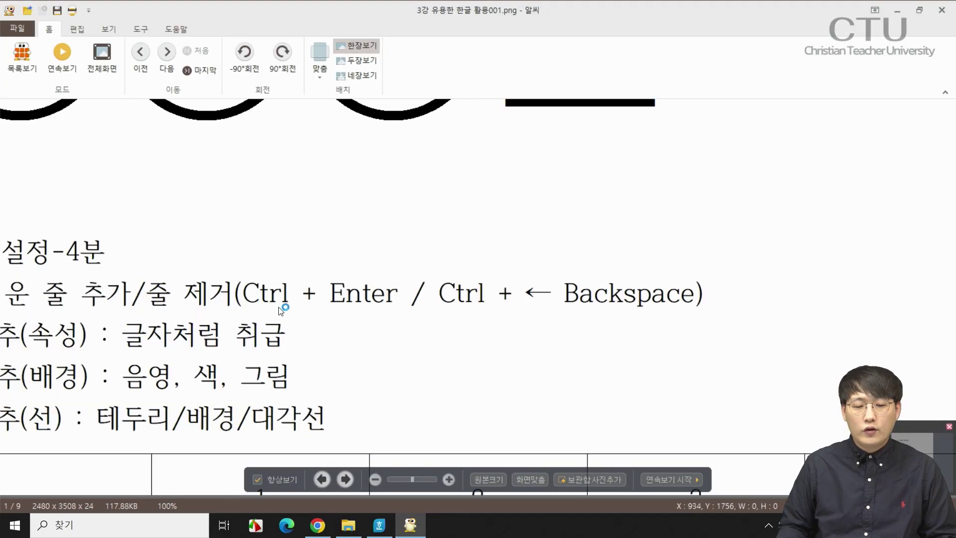
{"action": "scroll", "coordinate": [269, 285], "scroll_direction": "down", "scroll_amount": 2}
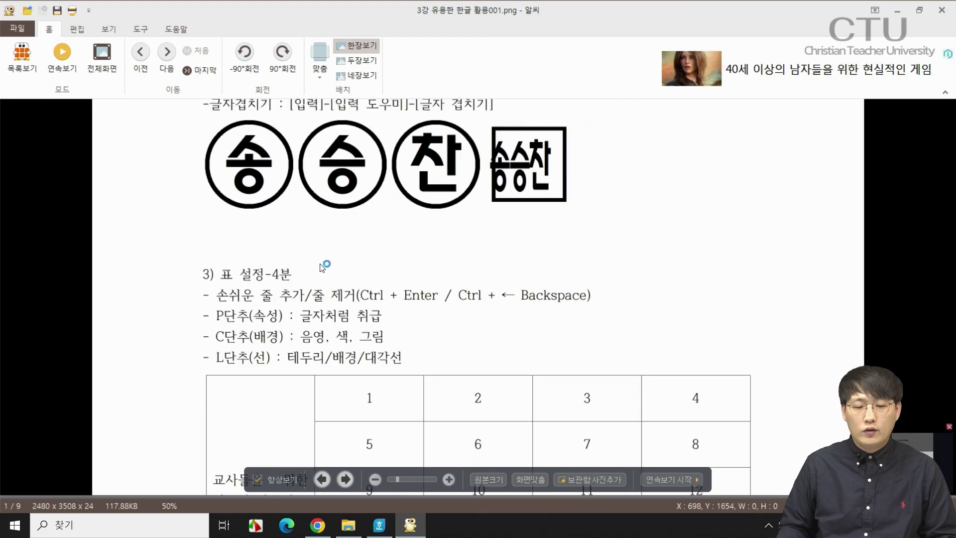
{"action": "scroll", "coordinate": [387, 322], "scroll_direction": "up", "scroll_amount": 5}
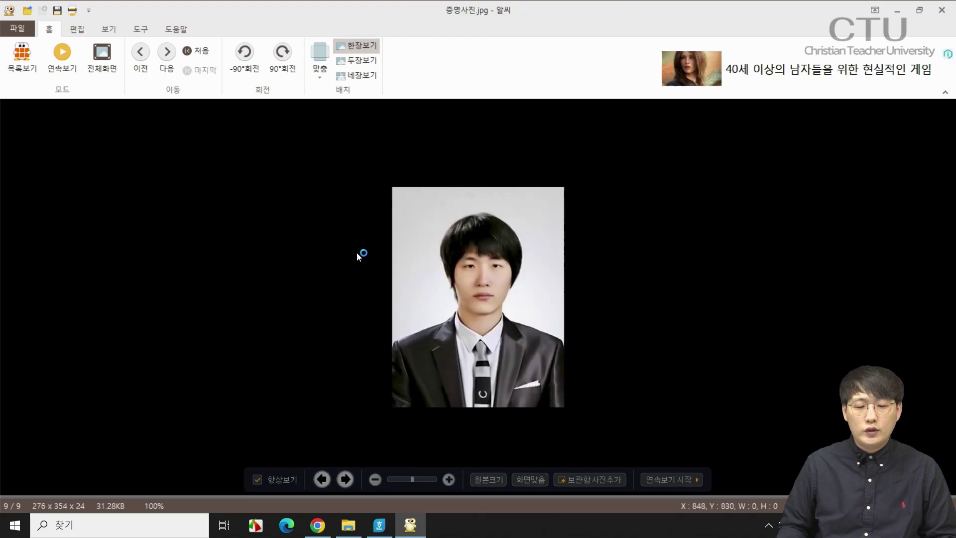
Step: Return to the "3강 유용한 한글 활용001.png" page and examine it from the title down to the table
{"action": "scroll", "coordinate": [429, 266], "scroll_direction": "down", "scroll_amount": 1}
{"action": "scroll", "coordinate": [436, 248], "scroll_direction": "up", "scroll_amount": 3}
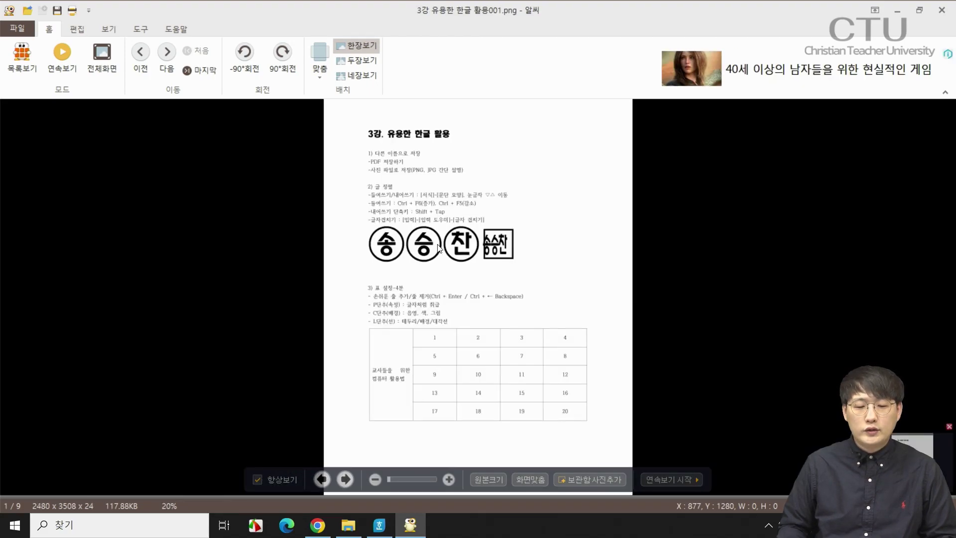
{"action": "scroll", "coordinate": [436, 248], "scroll_direction": "down", "scroll_amount": 2}
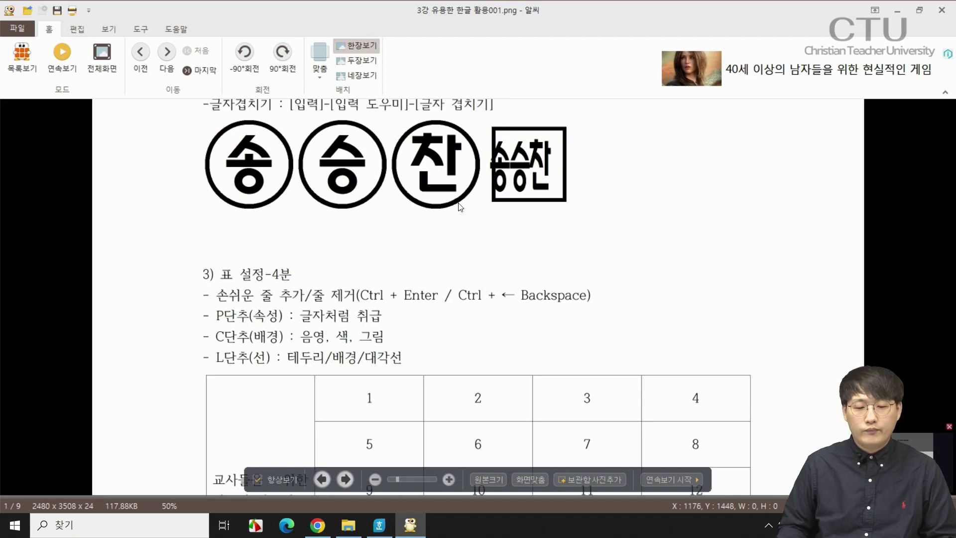
{"action": "left_click_drag", "start_coordinate": [457, 201], "coordinate": [450, 362]}
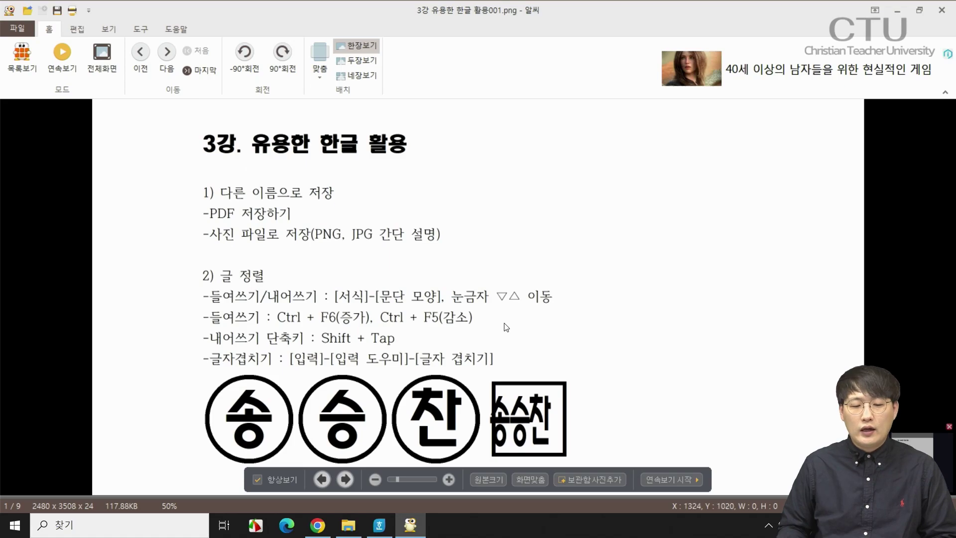
{"action": "scroll", "coordinate": [485, 342], "scroll_direction": "down", "scroll_amount": 1}
{"action": "scroll", "coordinate": [485, 342], "scroll_direction": "down", "scroll_amount": 5}
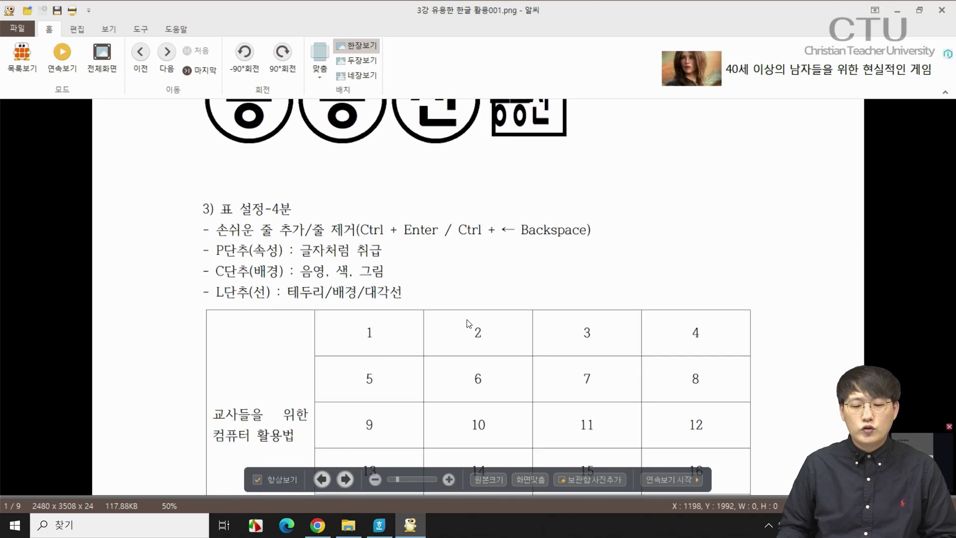
{"action": "scroll", "coordinate": [464, 307], "scroll_direction": "down", "scroll_amount": 1}
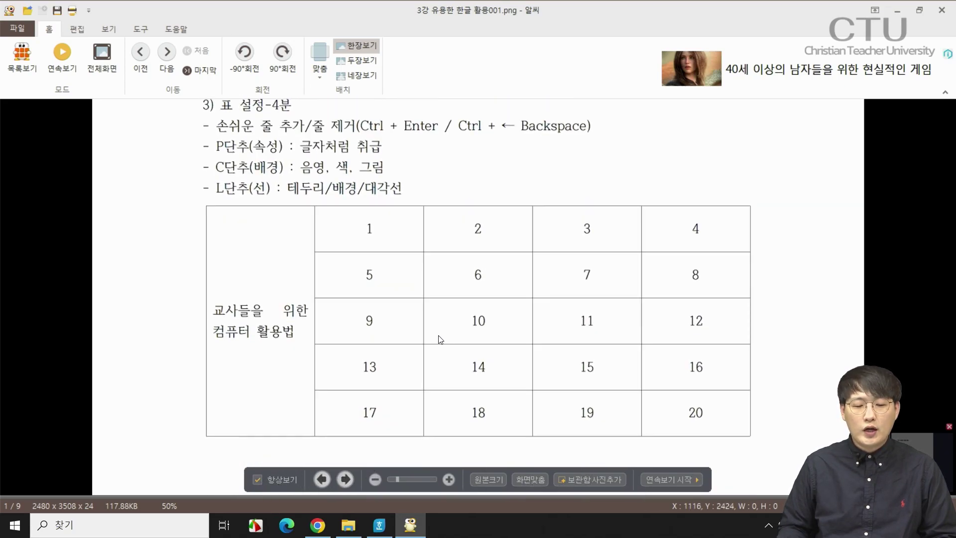
{"action": "scroll", "coordinate": [424, 199], "scroll_direction": "up", "scroll_amount": 2}
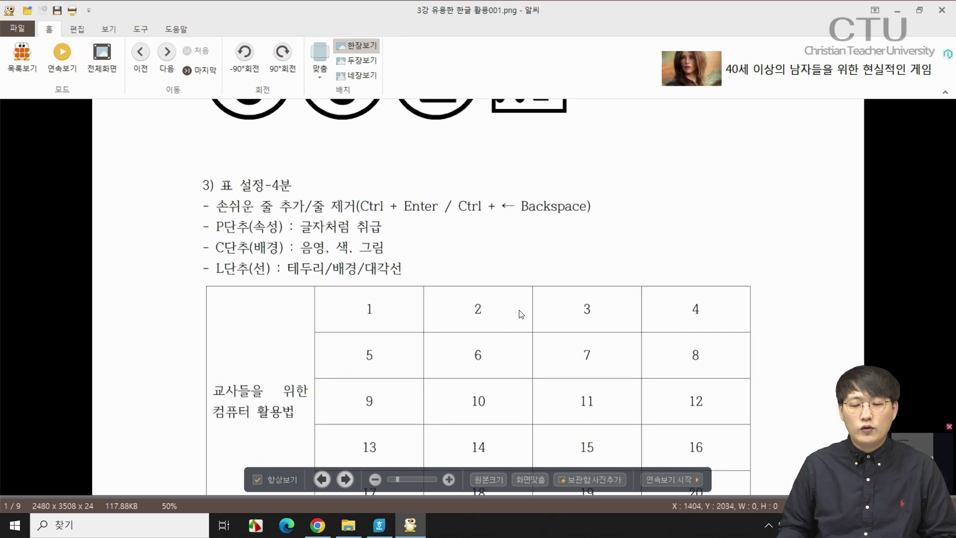
{"action": "scroll", "coordinate": [619, 236], "scroll_direction": "up", "scroll_amount": 9}
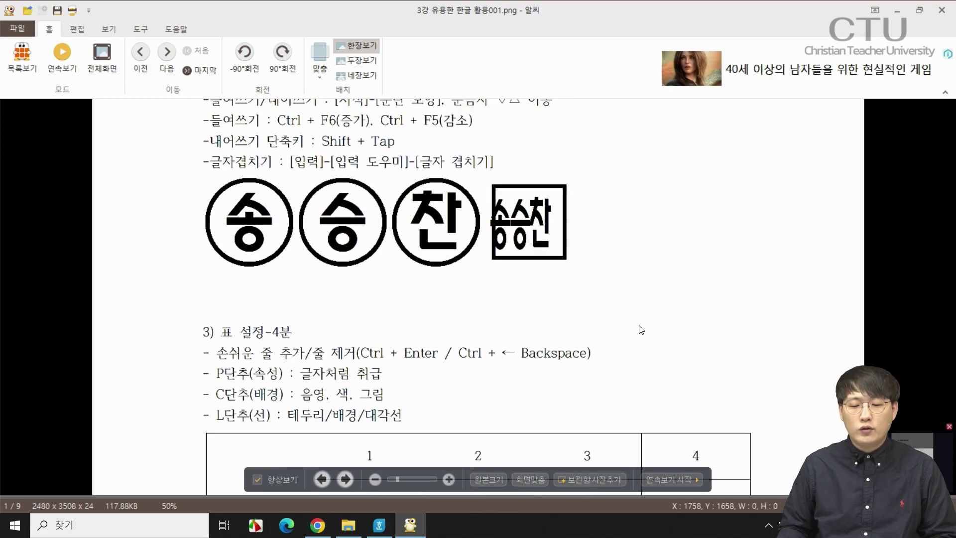
{"action": "scroll", "coordinate": [565, 286], "scroll_direction": "down", "scroll_amount": 2}
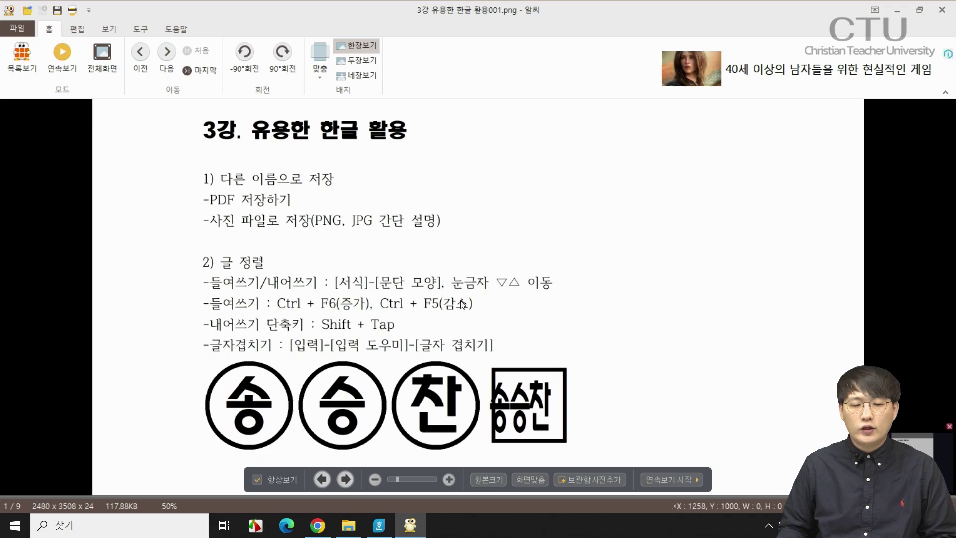
Step: Close the PNG image and return to the lecture document in Hangul
{"action": "left_click", "coordinate": [942, 10]}
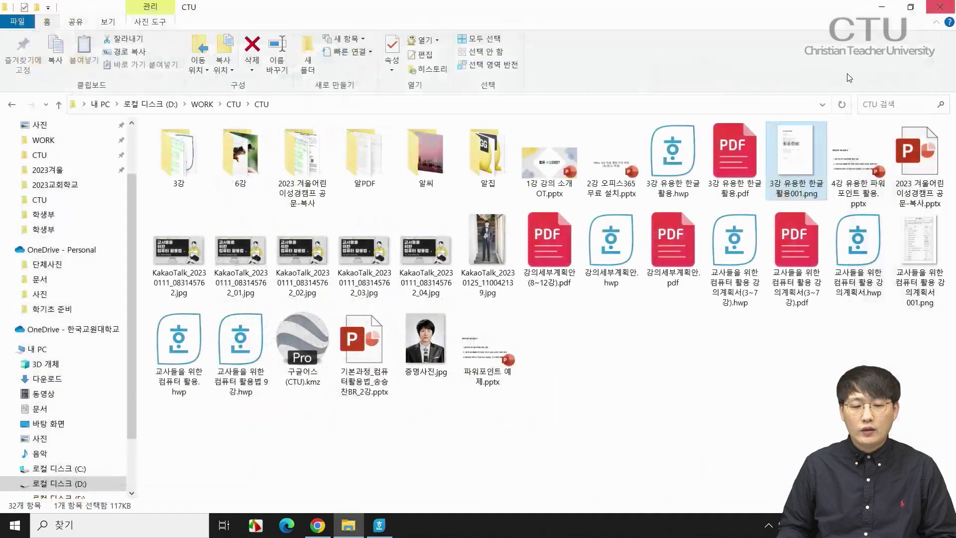
{"action": "left_click", "coordinate": [379, 525]}
{"action": "left_click", "coordinate": [399, 312]}
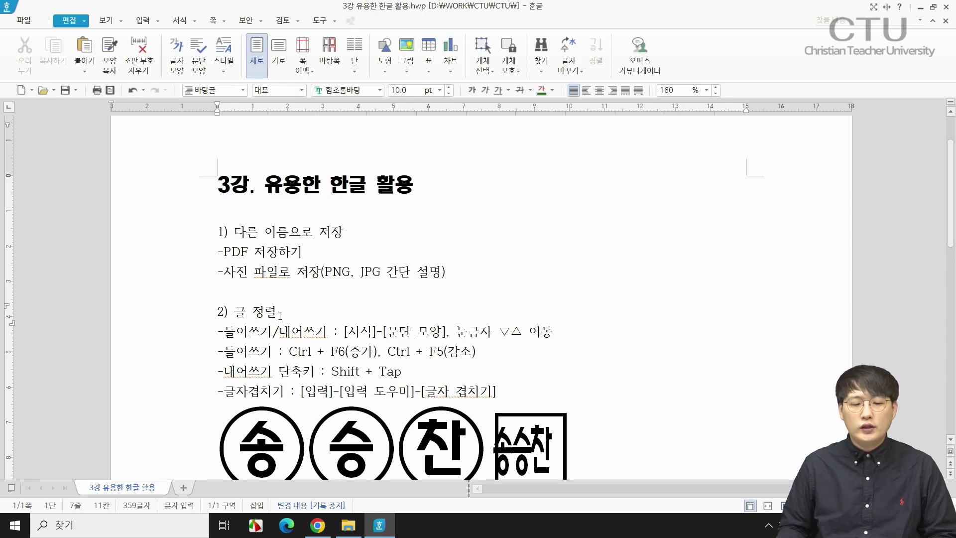
Step: Highlight the terms "들여쓰기" and "내어쓰기" in the first line under "2) 글 정렬", ending with the cursor in that line
{"action": "left_click", "coordinate": [302, 332]}
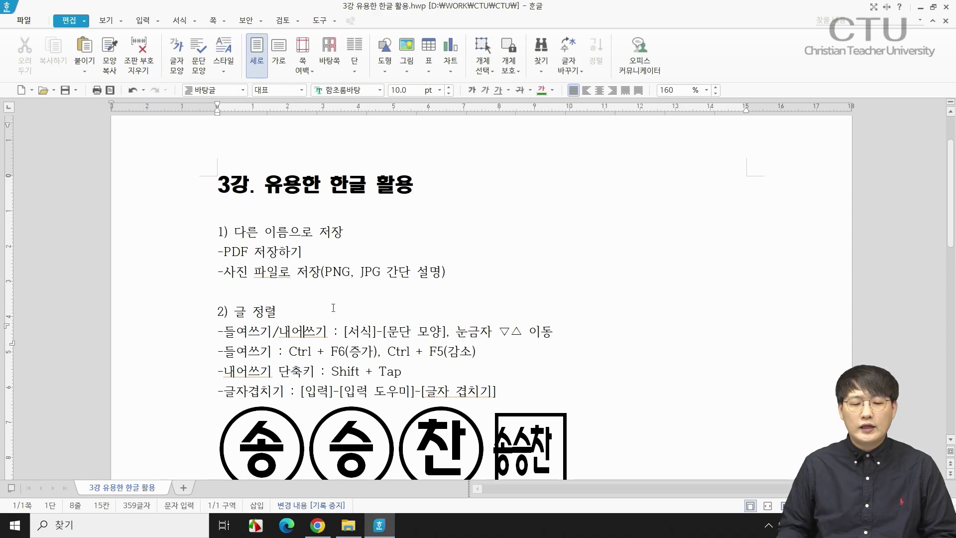
{"action": "left_click", "coordinate": [337, 332]}
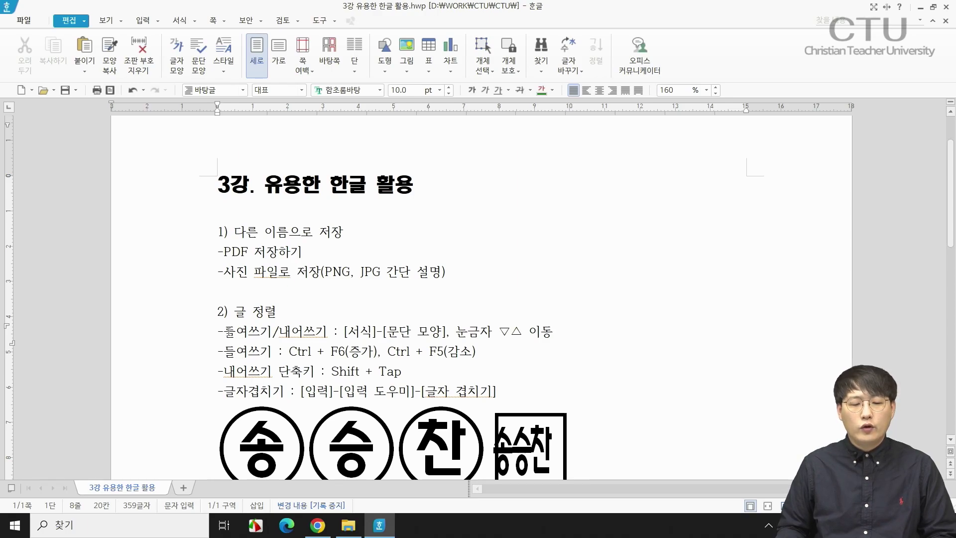
{"action": "left_click_drag", "start_coordinate": [225, 331], "coordinate": [277, 332]}
{"action": "left_click", "coordinate": [277, 332]}
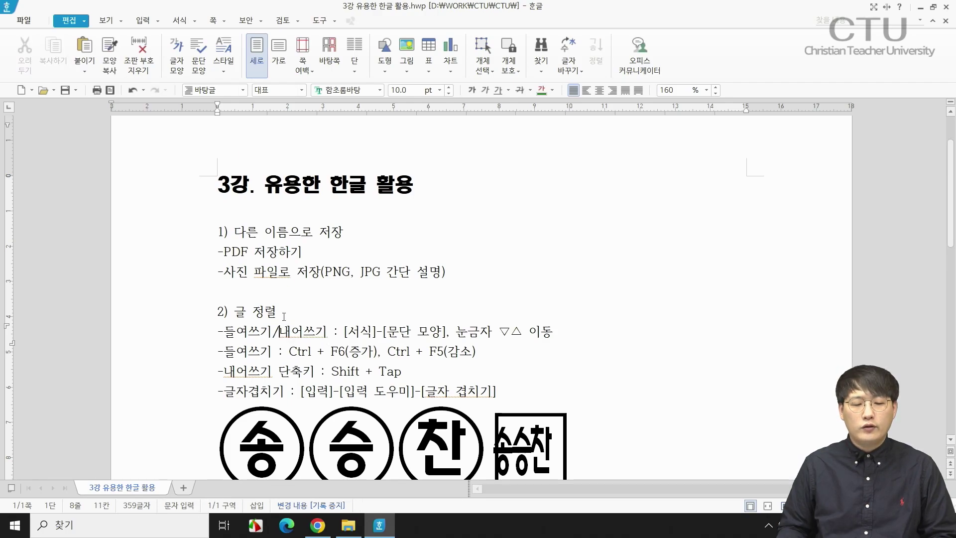
{"action": "left_click", "coordinate": [224, 331]}
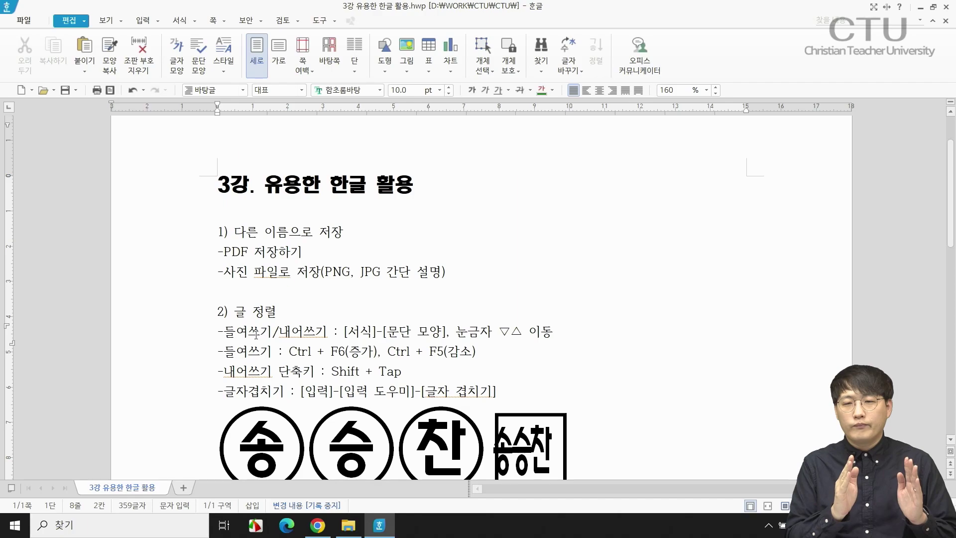
{"action": "left_click_drag", "start_coordinate": [277, 332], "coordinate": [327, 332]}
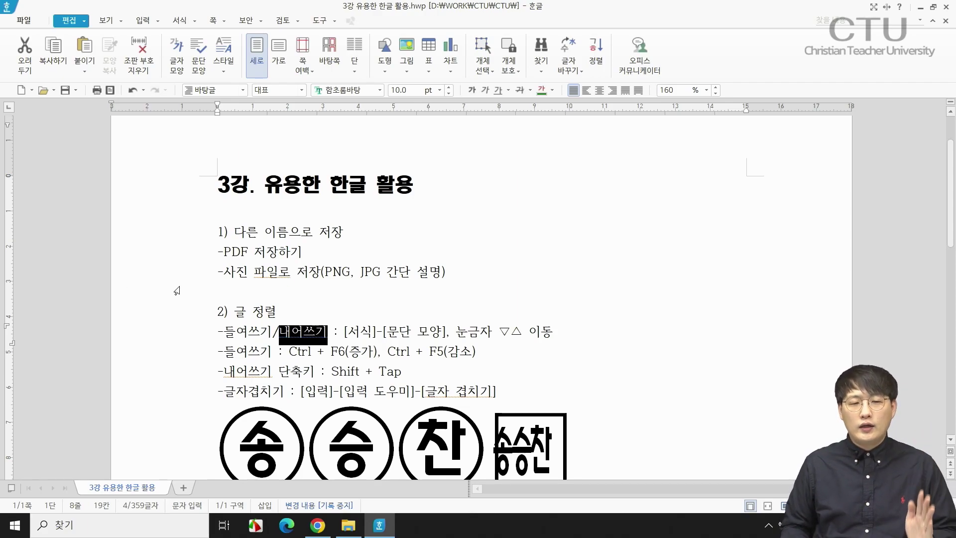
{"action": "left_click", "coordinate": [329, 338]}
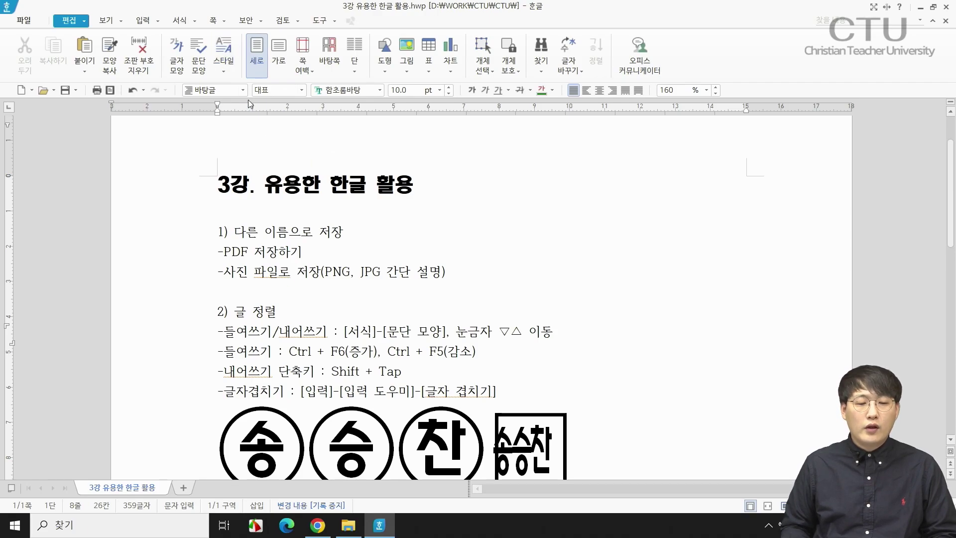
Step: Compare the 들여쓰기 and 내어쓰기 first-line options in the paragraph shape preview for the "-들여쓰기/내어쓰기" line
{"action": "left_click", "coordinate": [196, 20]}
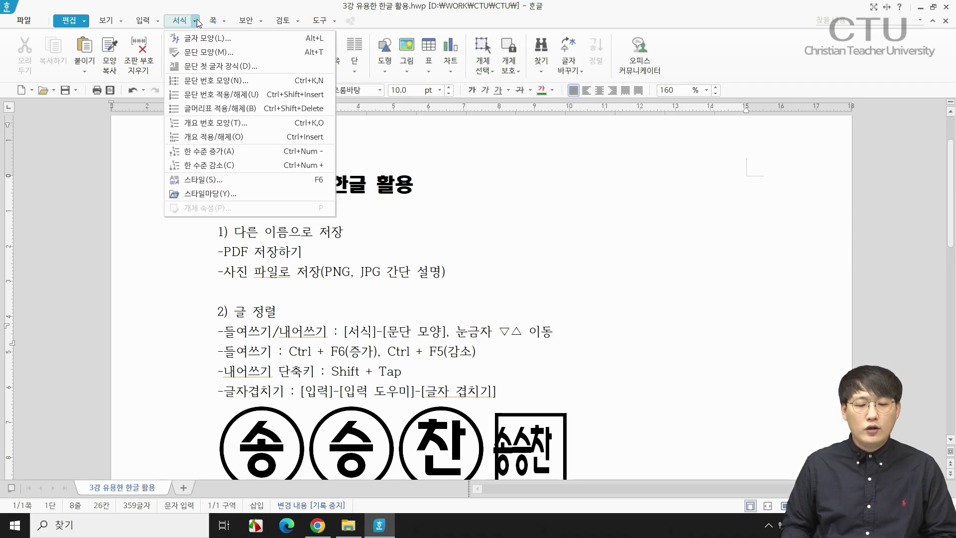
{"action": "left_click", "coordinate": [215, 53]}
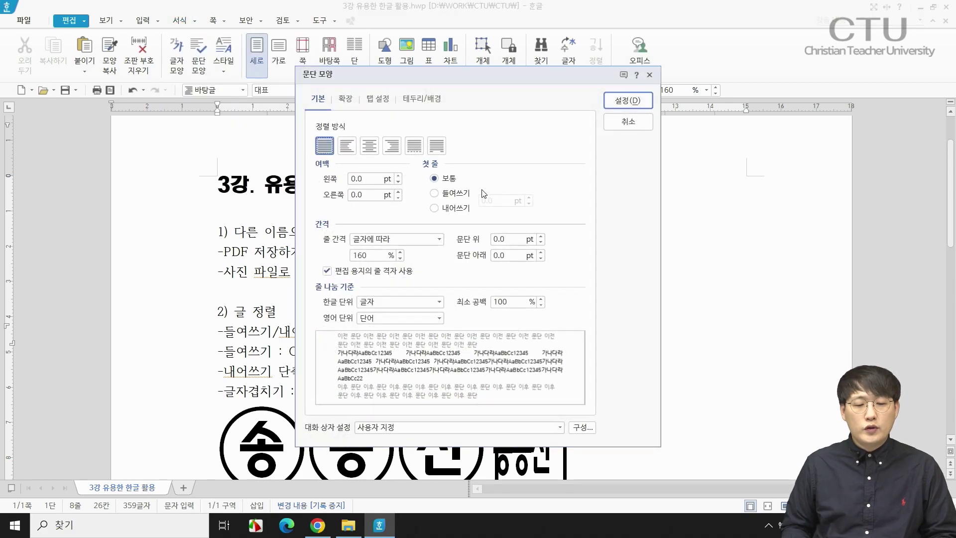
{"action": "left_click", "coordinate": [458, 195]}
{"action": "left_click", "coordinate": [457, 208]}
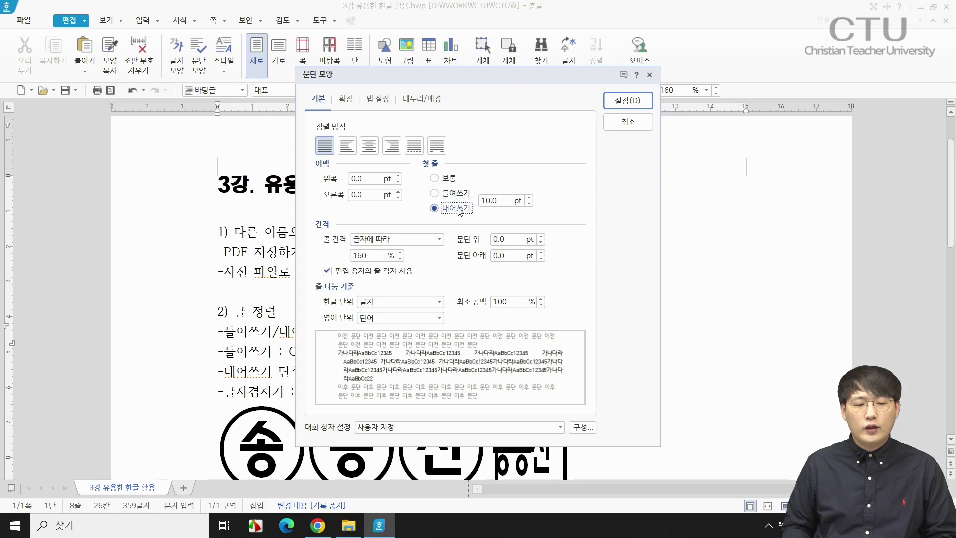
{"action": "left_click", "coordinate": [455, 194]}
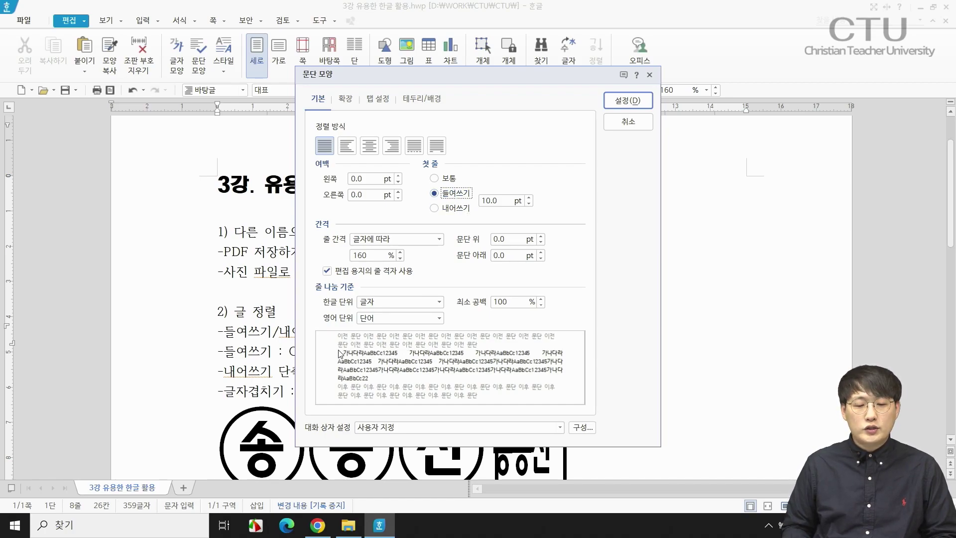
{"action": "left_click", "coordinate": [456, 209]}
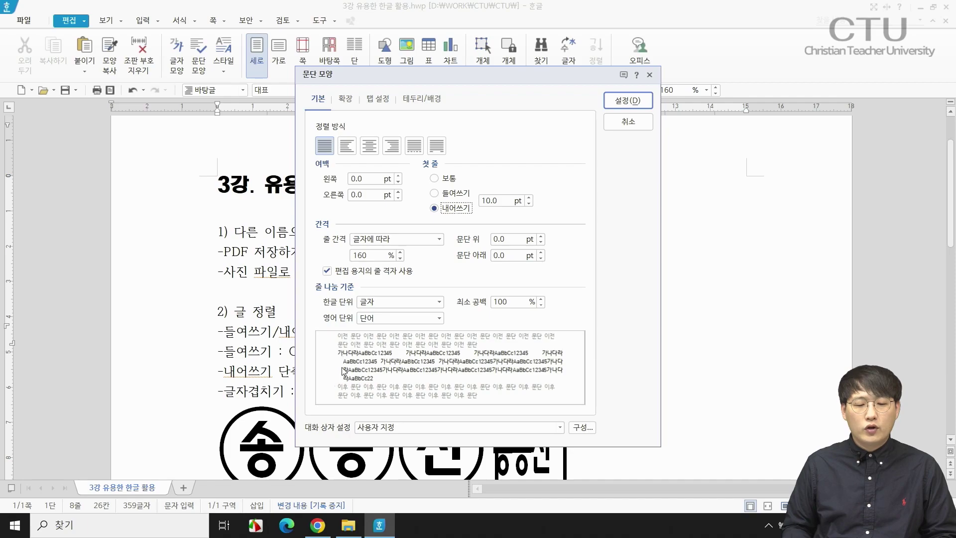
Step: Apply a 68 pt first-line indent (들여쓰기) to the "-들여쓰기/내어쓰기" line and undo it
{"action": "left_click", "coordinate": [467, 193]}
{"action": "left_click", "coordinate": [529, 198]}
{"action": "left_click", "coordinate": [529, 198]}
{"action": "left_click", "coordinate": [529, 198]}
{"action": "left_click", "coordinate": [529, 198]}
{"action": "left_click", "coordinate": [530, 198]}
{"action": "left_click", "coordinate": [529, 198]}
{"action": "left_click", "coordinate": [530, 199]}
{"action": "left_click", "coordinate": [529, 198]}
{"action": "left_click", "coordinate": [529, 198]}
{"action": "left_click", "coordinate": [529, 198]}
{"action": "left_click", "coordinate": [529, 198]}
{"action": "left_click", "coordinate": [529, 198]}
{"action": "left_click", "coordinate": [529, 198]}
{"action": "mouse_move", "coordinate": [498, 201]}
{"action": "left_mouse_down"}
{"action": "mouse_move", "coordinate": [459, 209]}
{"action": "mouse_move", "coordinate": [482, 208]}
{"action": "left_mouse_up"}
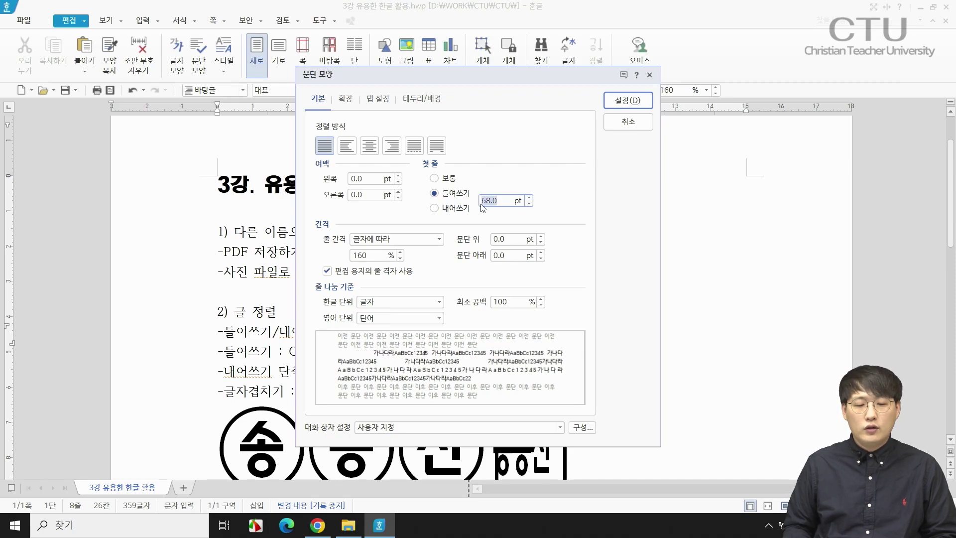
{"action": "left_click", "coordinate": [627, 102]}
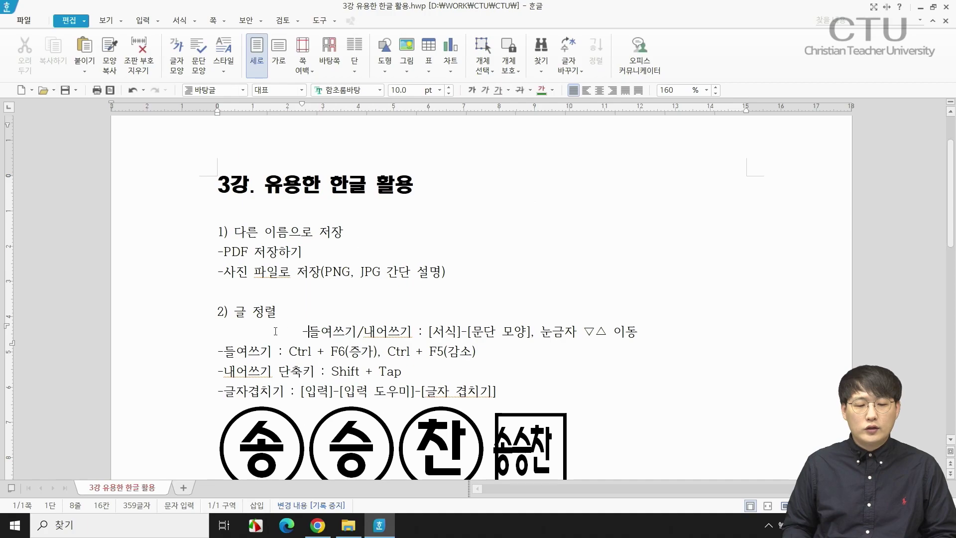
{"action": "left_click", "coordinate": [343, 330]}
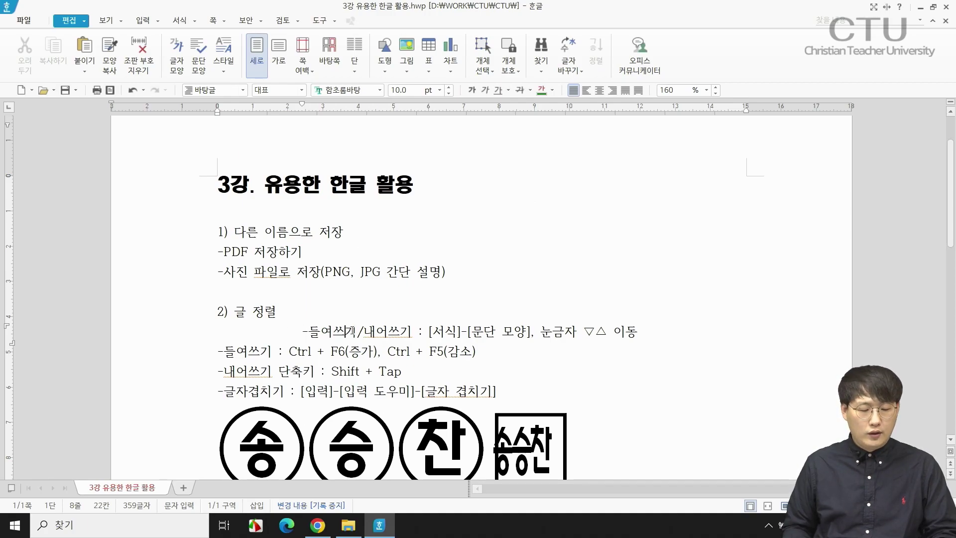
{"action": "key", "text": "ctrl+z"}
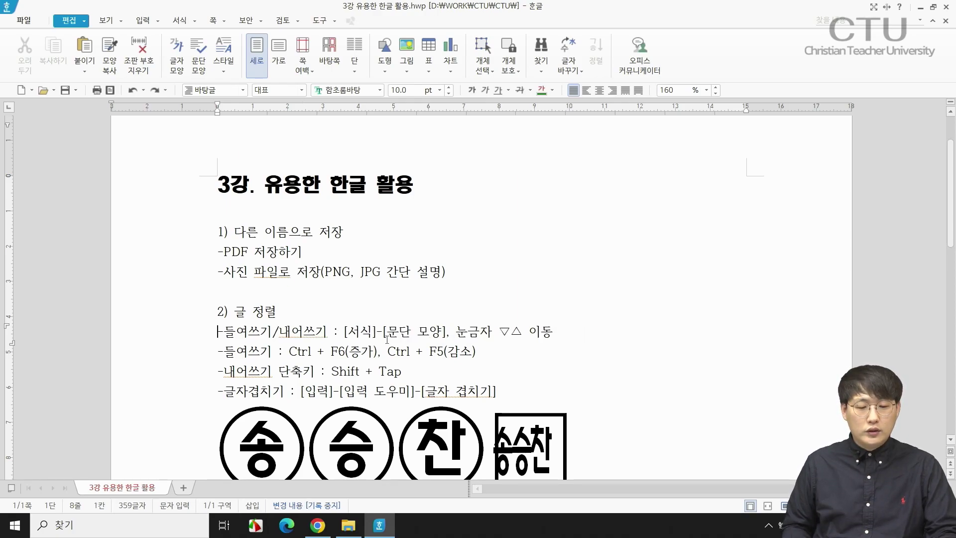
Step: Move the first-line start of the "-들여쓰기/내어쓰기" line to about 1.6 cm on the ruler, and adjust it back toward the margin
{"action": "left_click", "coordinate": [279, 331]}
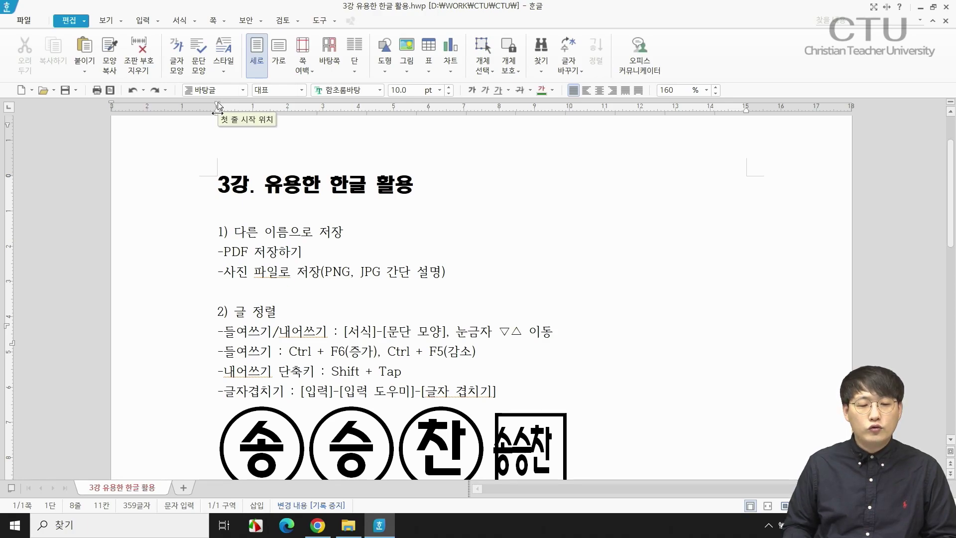
{"action": "left_click_drag", "start_coordinate": [218, 104], "coordinate": [273, 106]}
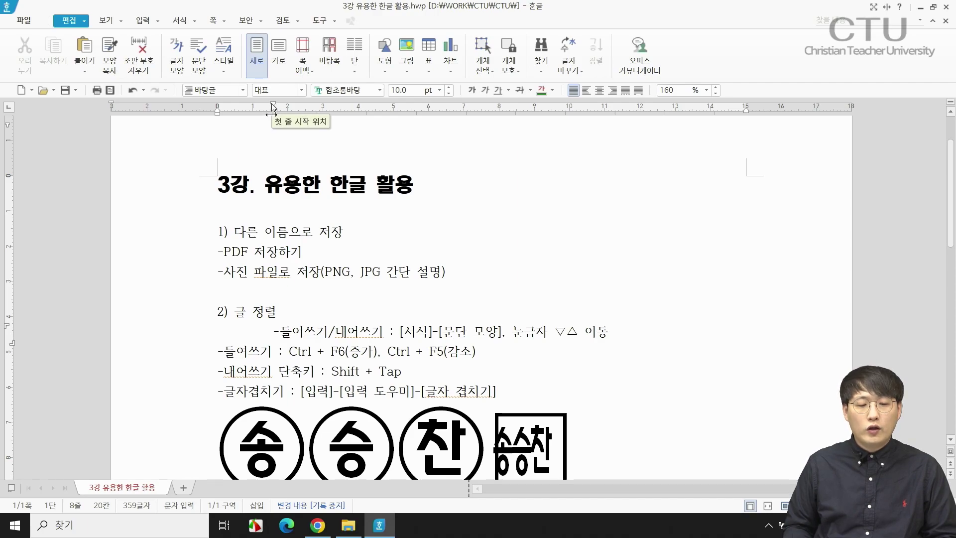
{"action": "mouse_move", "coordinate": [273, 106]}
{"action": "left_mouse_down"}
{"action": "mouse_move", "coordinate": [230, 107]}
{"action": "mouse_move", "coordinate": [261, 106]}
{"action": "mouse_move", "coordinate": [247, 107]}
{"action": "left_mouse_up"}
{"action": "left_click", "coordinate": [255, 331]}
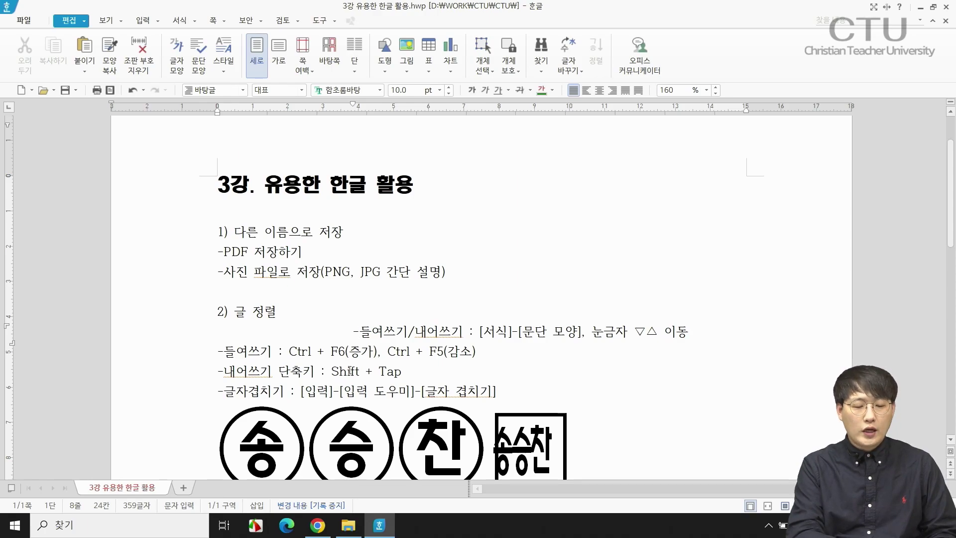
Step: Decrease the first-line indent of the "-들여쓰기/내어쓰기" line gradually until it reaches the left margin
{"action": "key", "text": "BackSpace"}
{"action": "key", "text": "BackSpace"}
{"action": "key", "text": "BackSpace"}
{"action": "key", "text": "BackSpace"}
{"action": "key", "text": "BackSpace"}
{"action": "key", "text": "BackSpace"}
{"action": "key", "text": "BackSpace"}
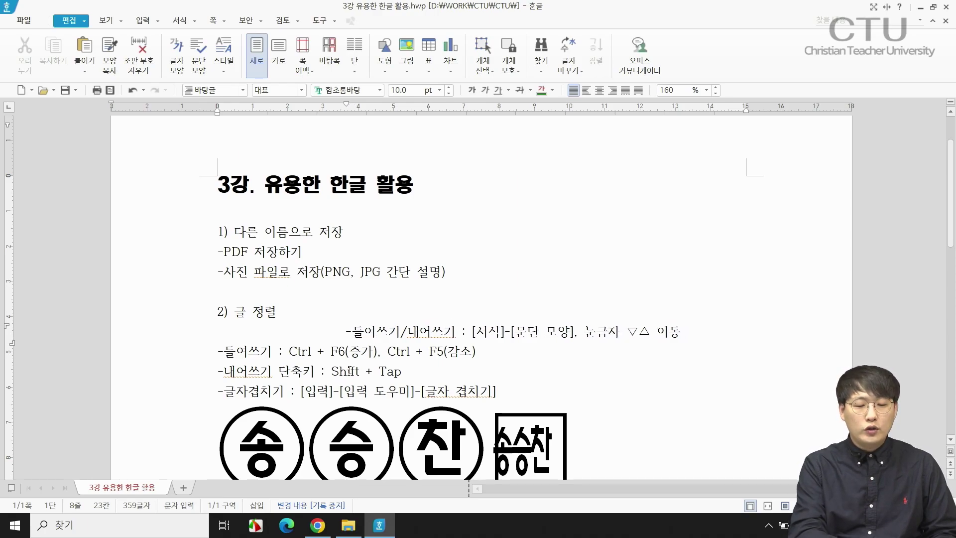
{"action": "key", "text": "BackSpace"}
{"action": "key", "text": "BackSpace"}
{"action": "key", "text": "BackSpace"}
{"action": "key", "text": "BackSpace"}
{"action": "key", "text": "BackSpace"}
{"action": "key", "text": "BackSpace"}
{"action": "key", "text": "BackSpace"}
{"action": "key", "text": "BackSpace"}
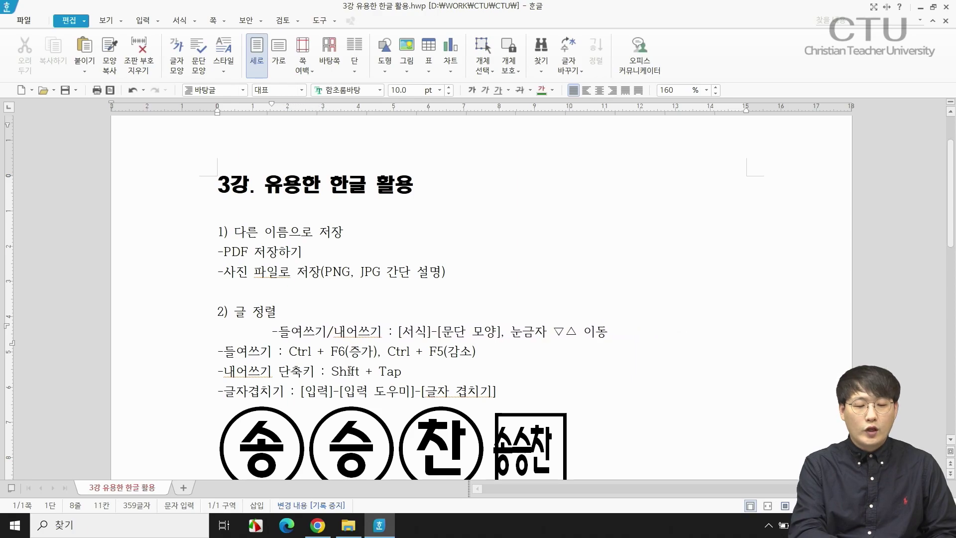
{"action": "key", "text": "BackSpace"}
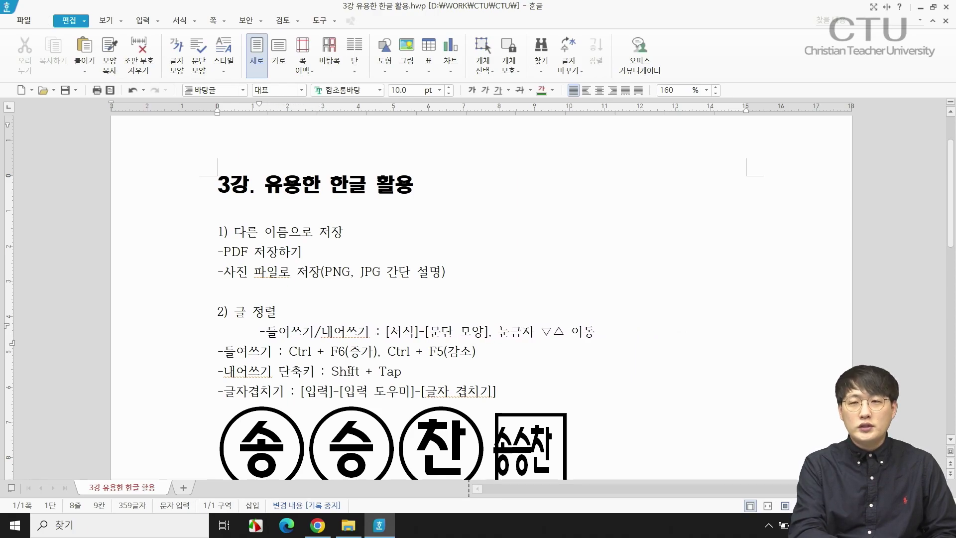
{"action": "key", "text": "BackSpace"}
{"action": "key", "text": "BackSpace"}
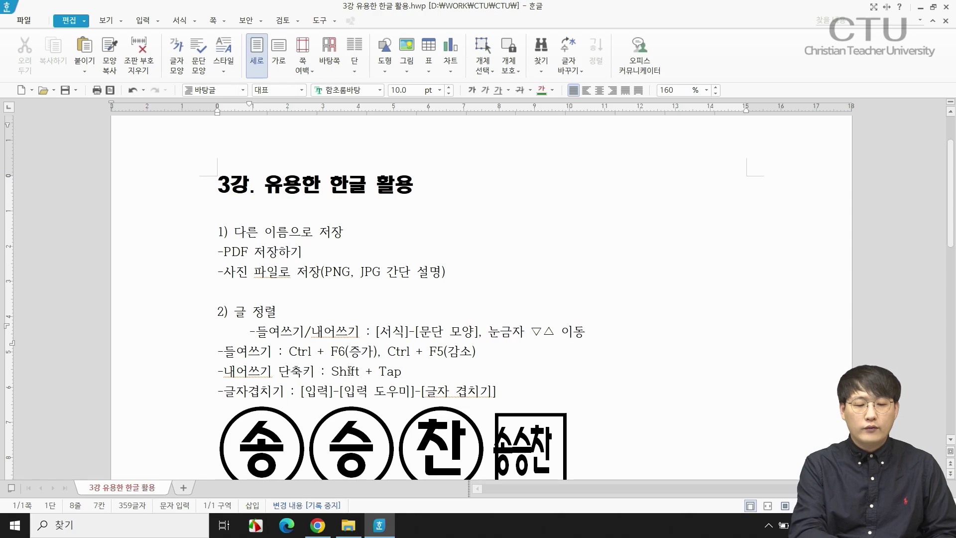
{"action": "key", "text": "BackSpace"}
{"action": "key", "text": "BackSpace"}
{"action": "key", "text": "BackSpace"}
{"action": "key", "text": "BackSpace"}
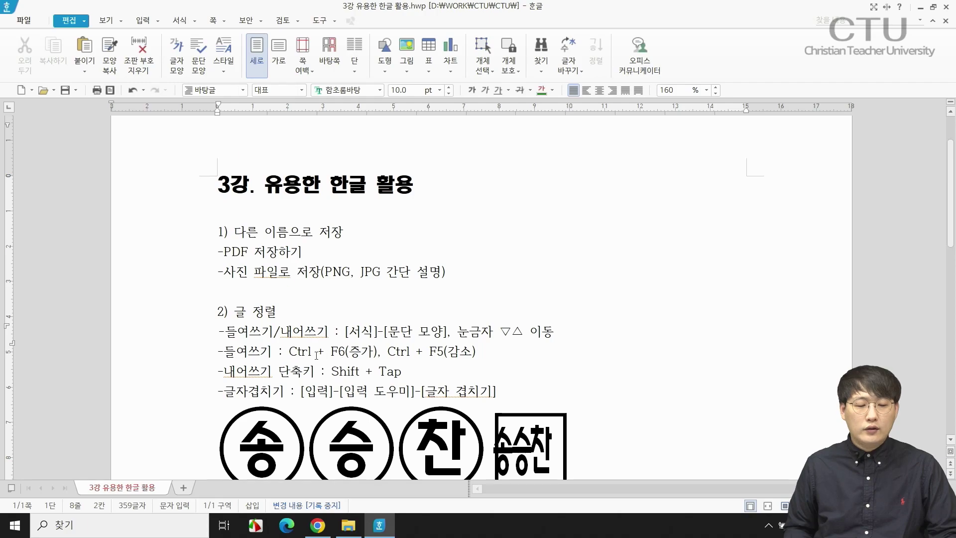
Step: Copy the "-내어쓰기 단축키 : Shift + Tap" text and paste it eight times at its end to make a multi-line paragraph
{"action": "left_click", "coordinate": [326, 343]}
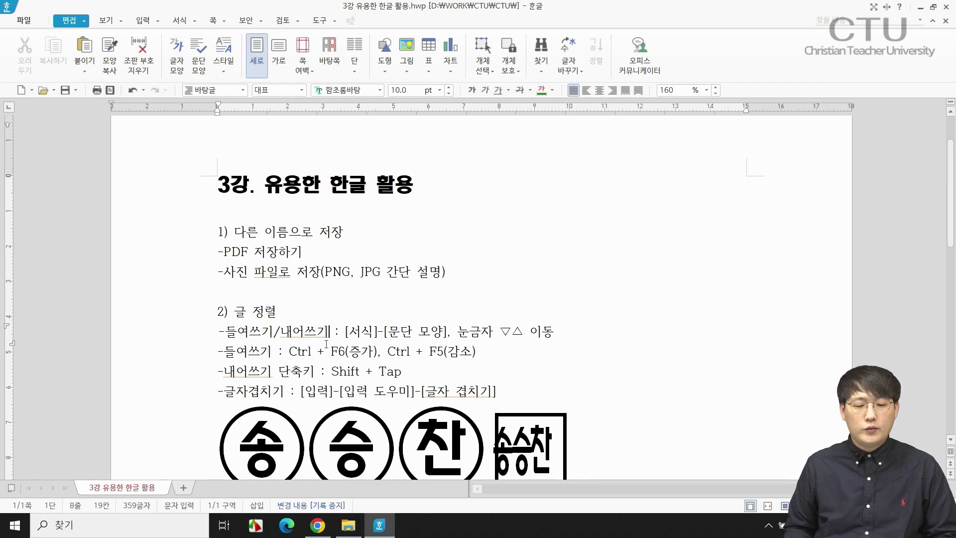
{"action": "left_click", "coordinate": [329, 371]}
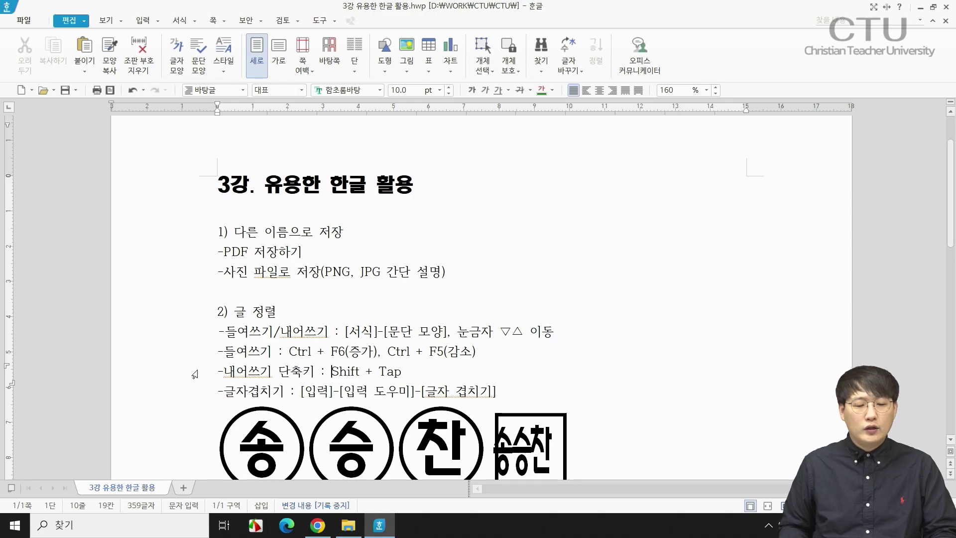
{"action": "left_click", "coordinate": [196, 376]}
{"action": "left_click", "coordinate": [424, 373]}
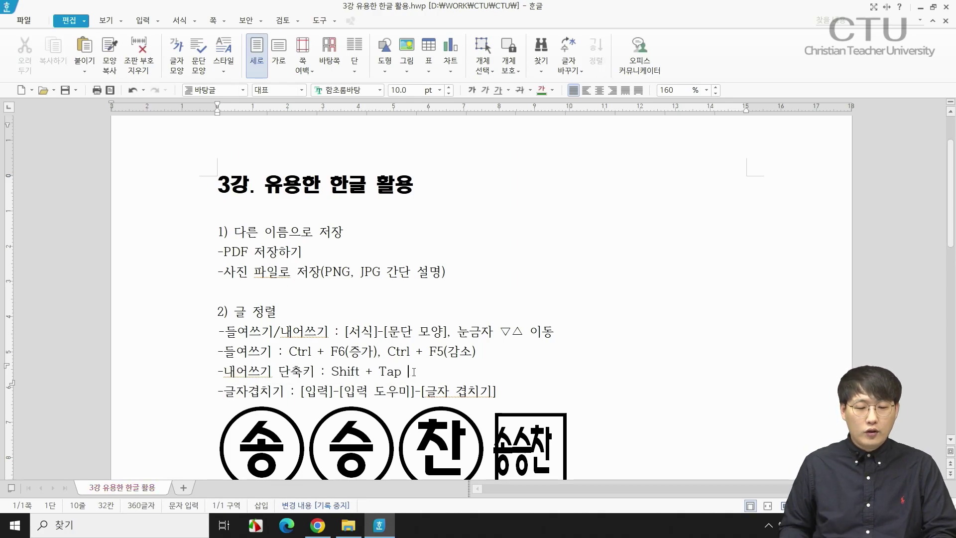
{"action": "left_click", "coordinate": [139, 377]}
{"action": "key", "text": "ctrl+c"}
{"action": "left_click", "coordinate": [431, 372]}
{"action": "key", "text": "ctrl+v"}
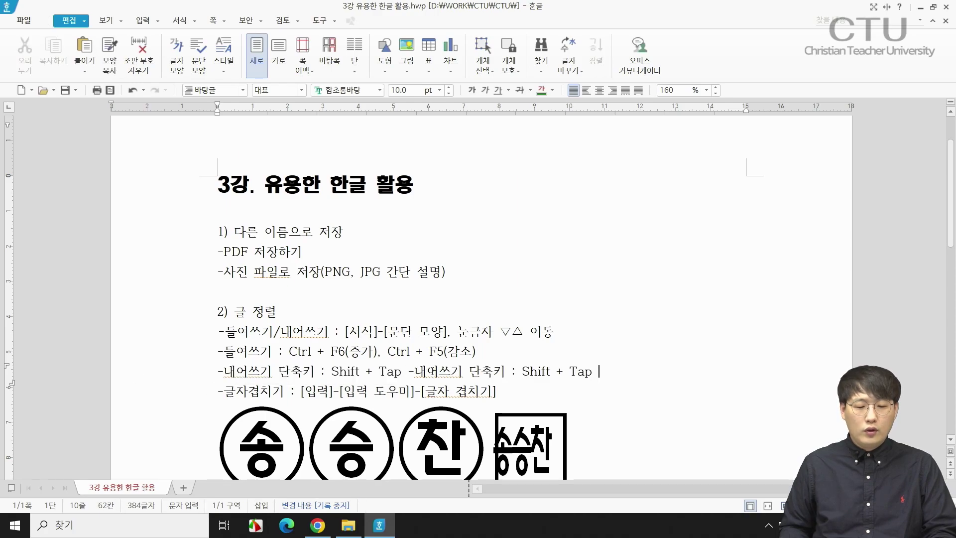
{"action": "key", "text": "ctrl+v"}
{"action": "key", "text": "ctrl+v"}
{"action": "key", "text": "ctrl+v"}
{"action": "key", "text": "ctrl+v"}
{"action": "key", "text": "ctrl+v"}
{"action": "key", "text": "ctrl+v"}
{"action": "key", "text": "ctrl+v"}
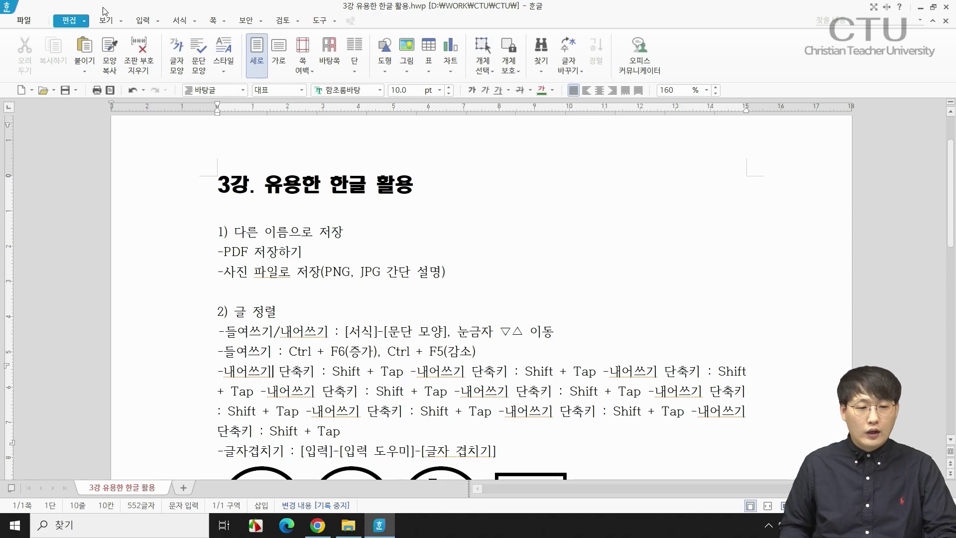
Step: Apply a 10 pt outdent (내어쓰기) to the repeated "-내어쓰기 단축키" paragraph and check where its lines start
{"action": "left_click", "coordinate": [194, 20]}
{"action": "left_click", "coordinate": [201, 52]}
{"action": "left_click", "coordinate": [450, 209]}
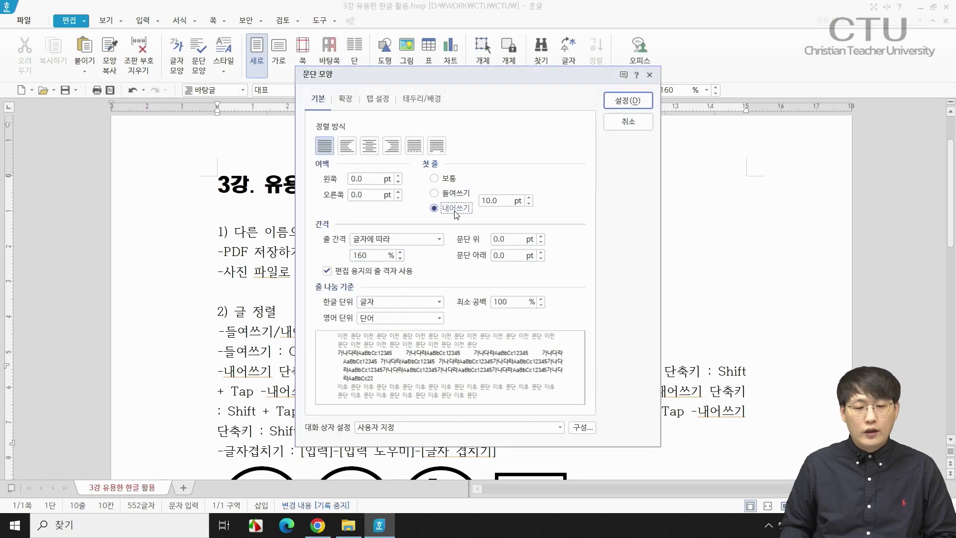
{"action": "left_click", "coordinate": [619, 103]}
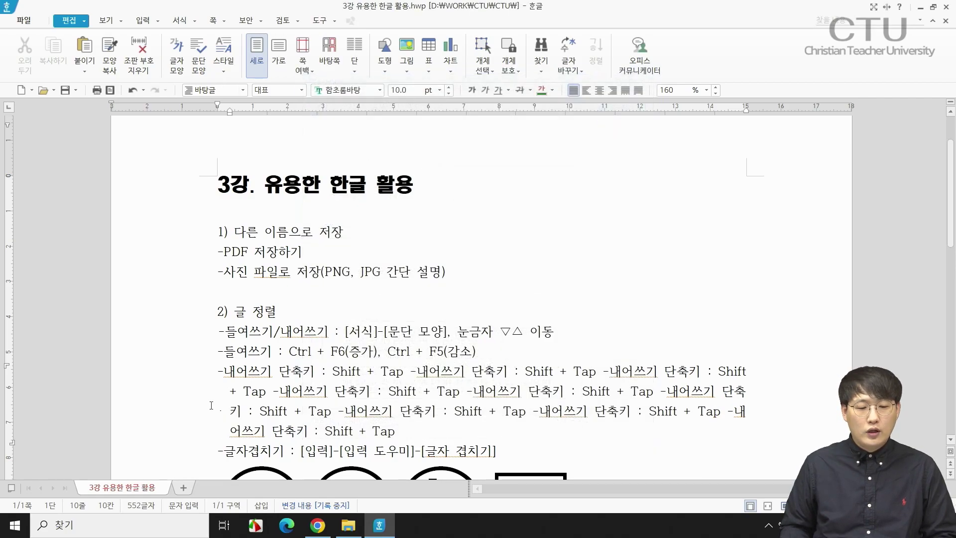
{"action": "left_click", "coordinate": [222, 371]}
{"action": "left_click", "coordinate": [232, 392]}
{"action": "key", "text": "Down"}
{"action": "key", "text": "Down"}
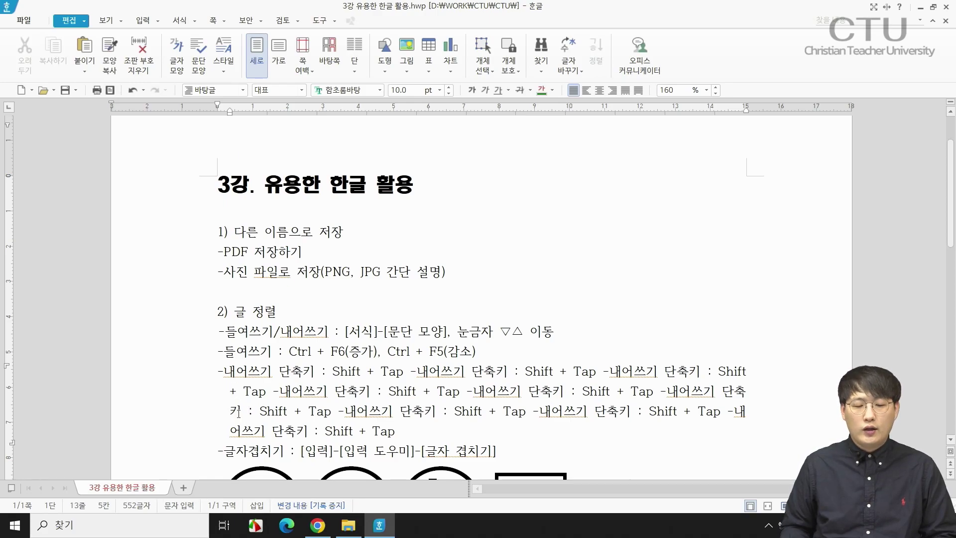
{"action": "left_click", "coordinate": [235, 374]}
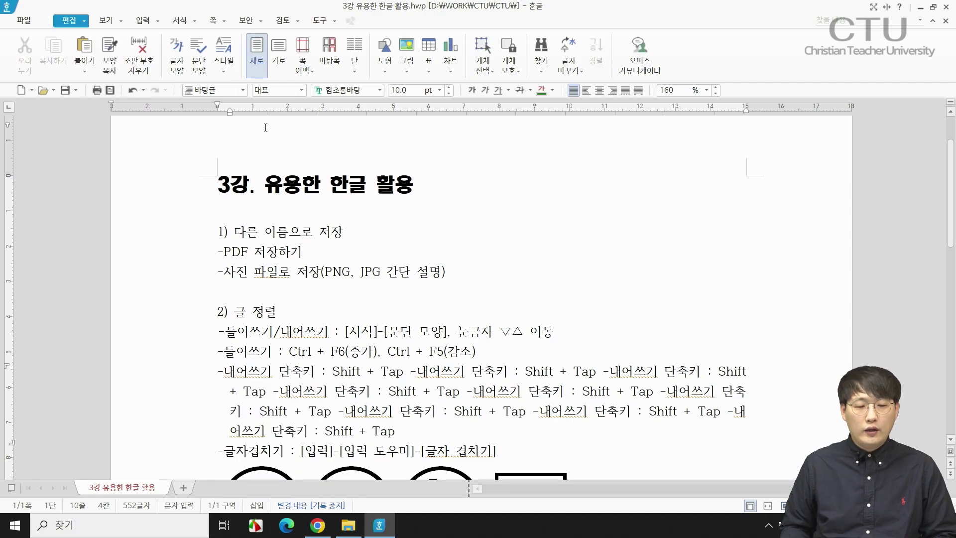
Step: Increase the paragraph's outdent (내어쓰기) so its remaining lines start at about 2.1 cm on the ruler
{"action": "left_click", "coordinate": [252, 411]}
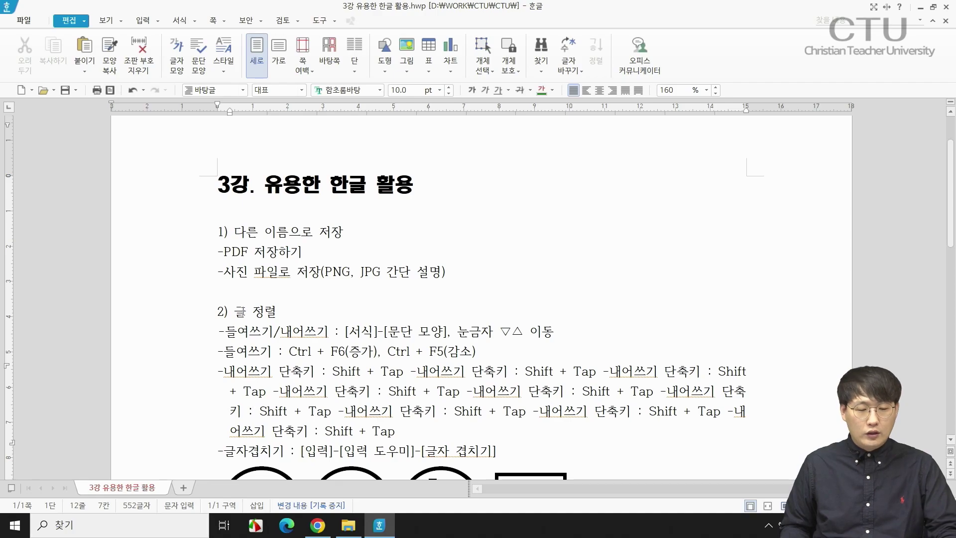
{"action": "left_click", "coordinate": [180, 20]}
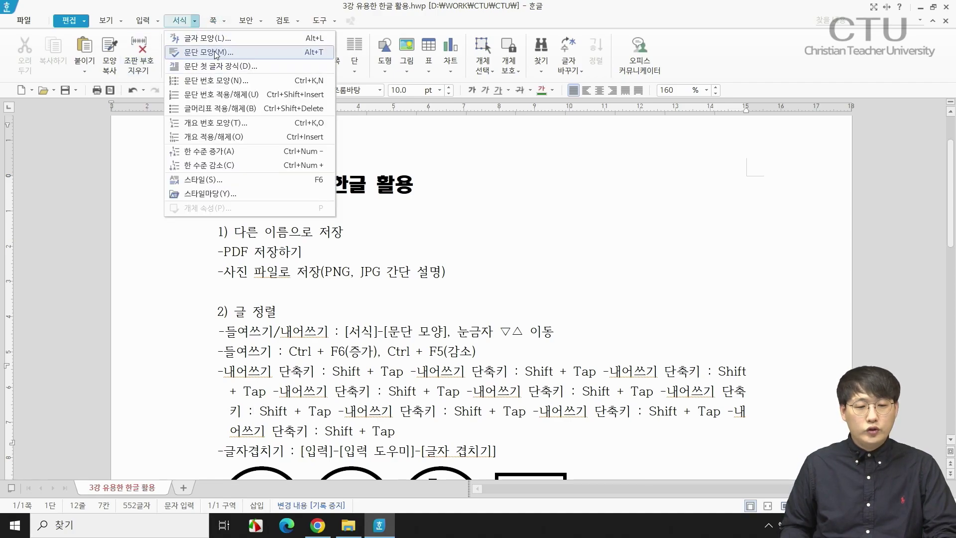
{"action": "left_click", "coordinate": [209, 51]}
{"action": "left_click", "coordinate": [529, 198]}
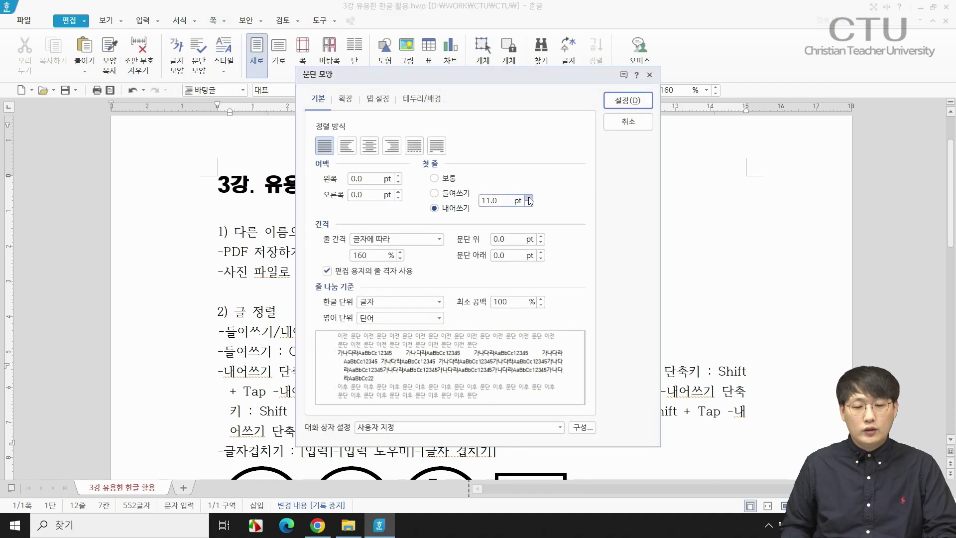
{"action": "left_click", "coordinate": [627, 101]}
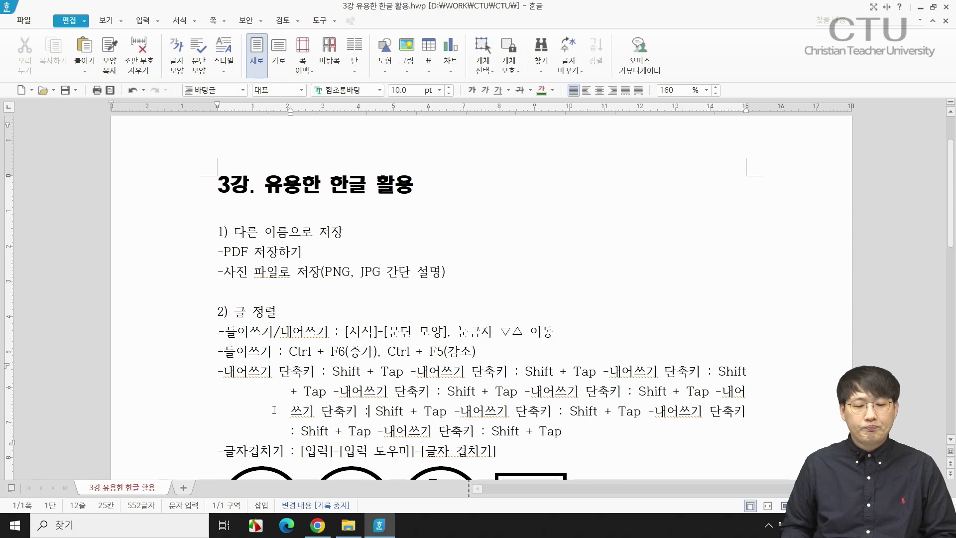
Step: Shift the whole paragraph on the ruler until its remaining lines start at about 3.1 cm, and bring all lines back to the left margin
{"action": "left_click", "coordinate": [287, 391]}
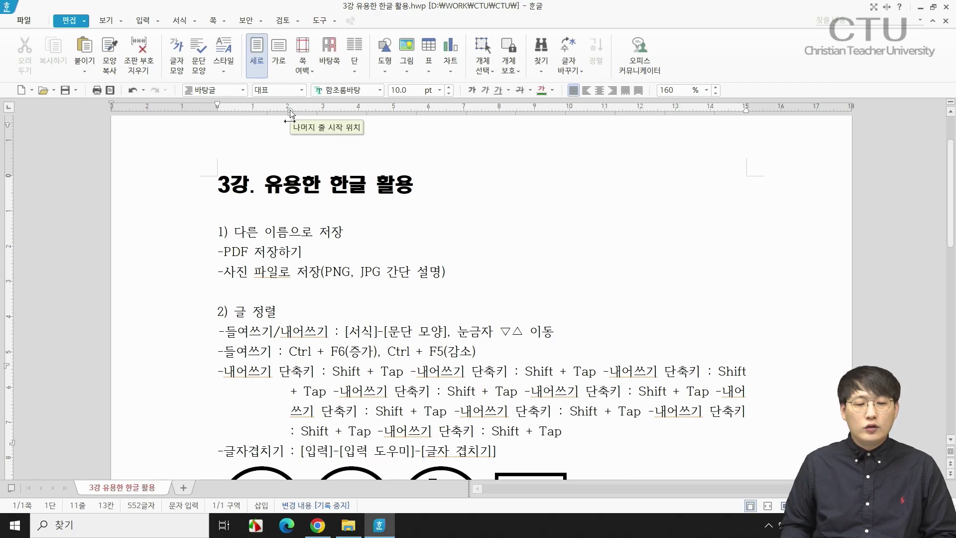
{"action": "mouse_move", "coordinate": [217, 106]}
{"action": "left_mouse_down"}
{"action": "mouse_move", "coordinate": [291, 106]}
{"action": "mouse_move", "coordinate": [217, 106]}
{"action": "left_mouse_up"}
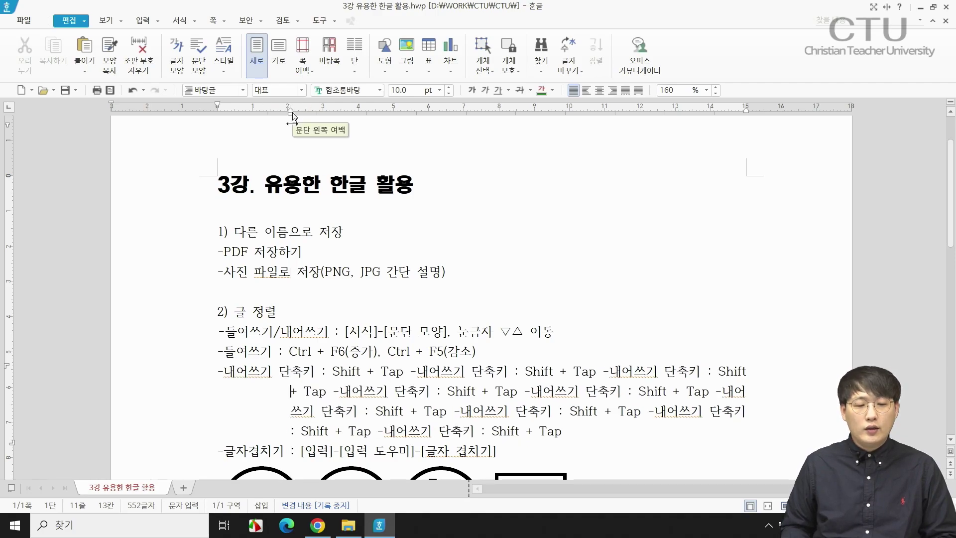
{"action": "mouse_move", "coordinate": [292, 113]}
{"action": "left_mouse_down"}
{"action": "mouse_move", "coordinate": [242, 114]}
{"action": "mouse_move", "coordinate": [328, 119]}
{"action": "left_mouse_up"}
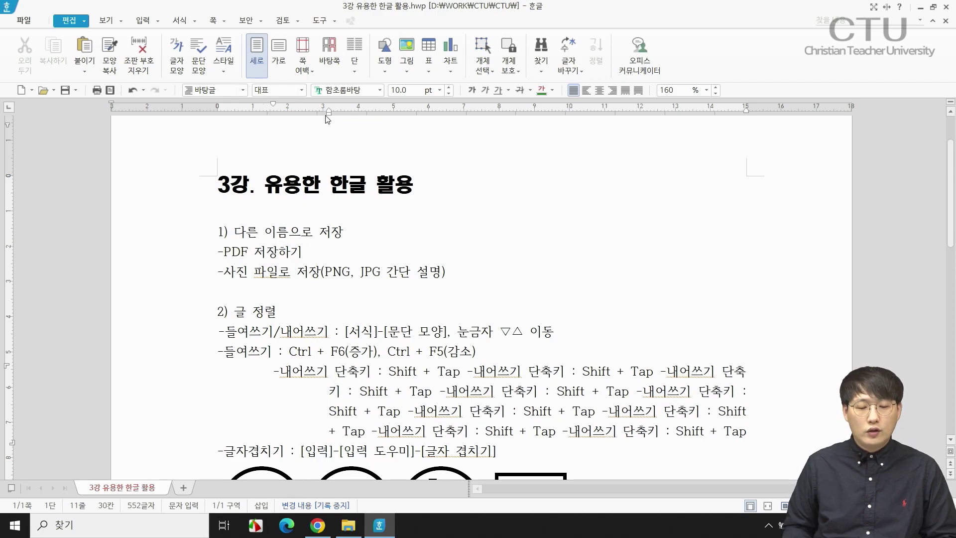
{"action": "mouse_move", "coordinate": [329, 116]}
{"action": "left_mouse_down"}
{"action": "mouse_move", "coordinate": [272, 116]}
{"action": "mouse_move", "coordinate": [272, 105]}
{"action": "mouse_move", "coordinate": [218, 112]}
{"action": "left_mouse_up"}
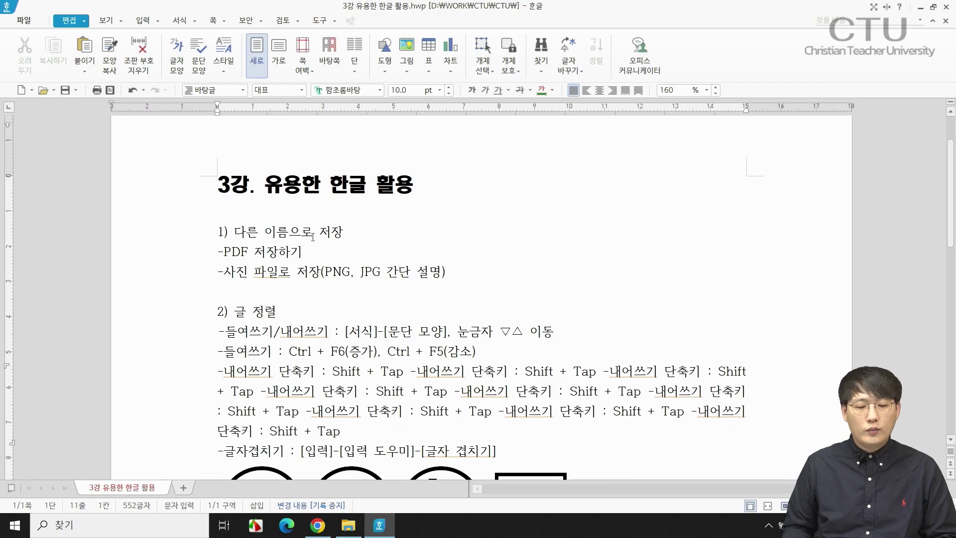
Step: Outdent the paragraph so its remaining lines align with the first "Shift" in its opening line
{"action": "left_click", "coordinate": [261, 377]}
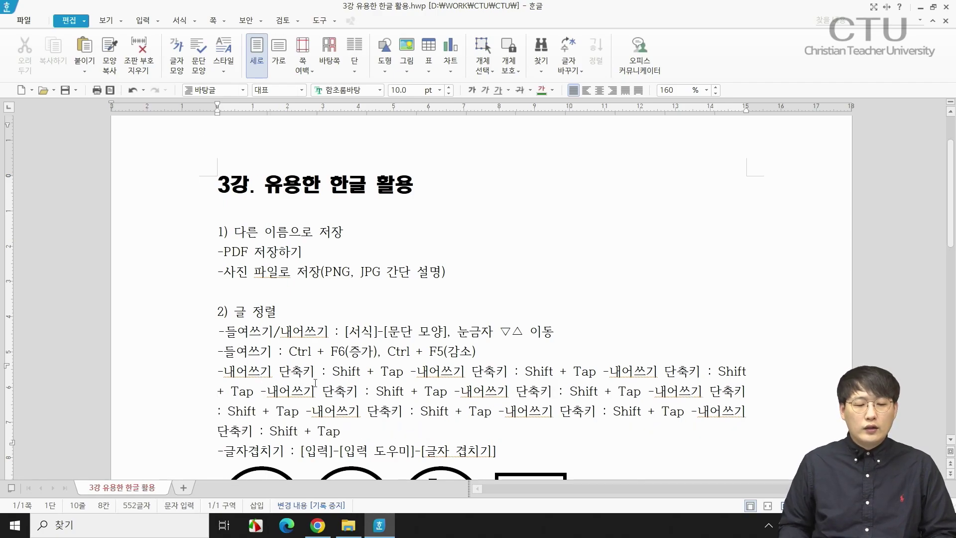
{"action": "left_click", "coordinate": [330, 377]}
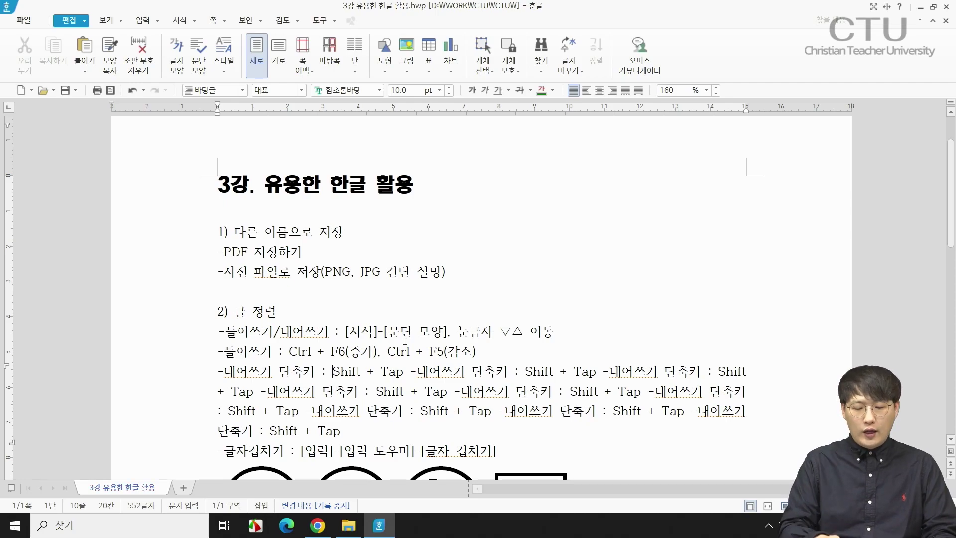
{"action": "key", "text": "shift+Tab"}
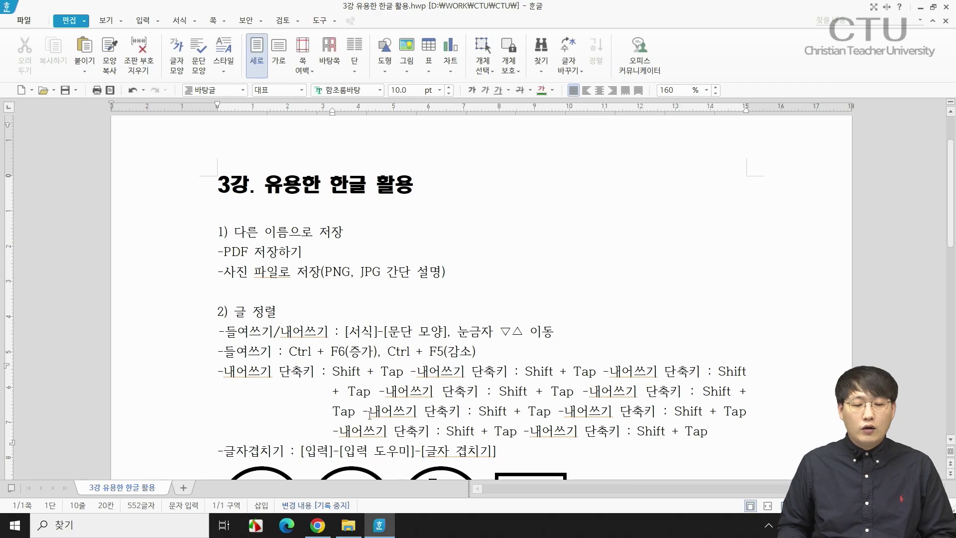
Step: Delete the repeated text and trailing space after the first "-내어쓰기 단축키 : Shift + Tap"
{"action": "left_click", "coordinate": [750, 428]}
{"action": "scroll", "coordinate": [747, 423], "scroll_direction": "down", "scroll_amount": 2}
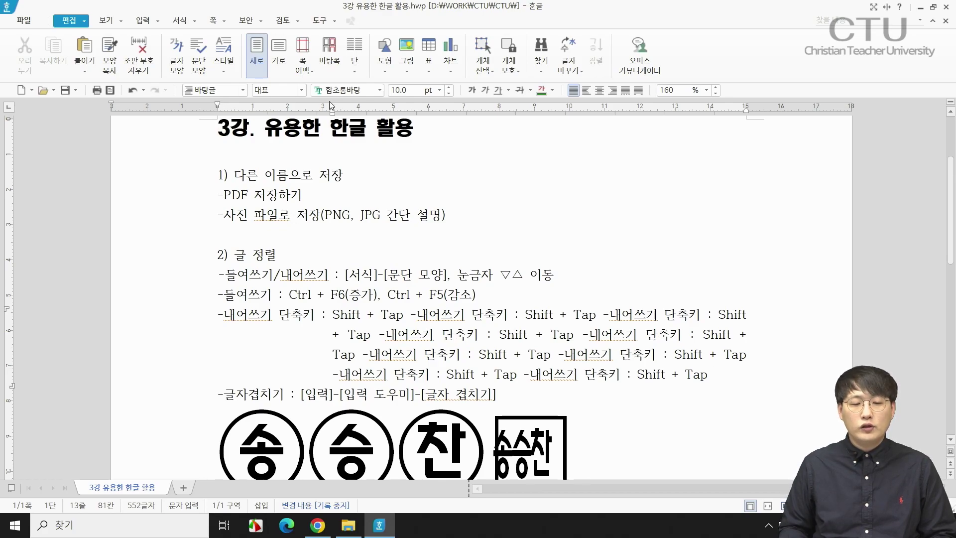
{"action": "left_click", "coordinate": [371, 332]}
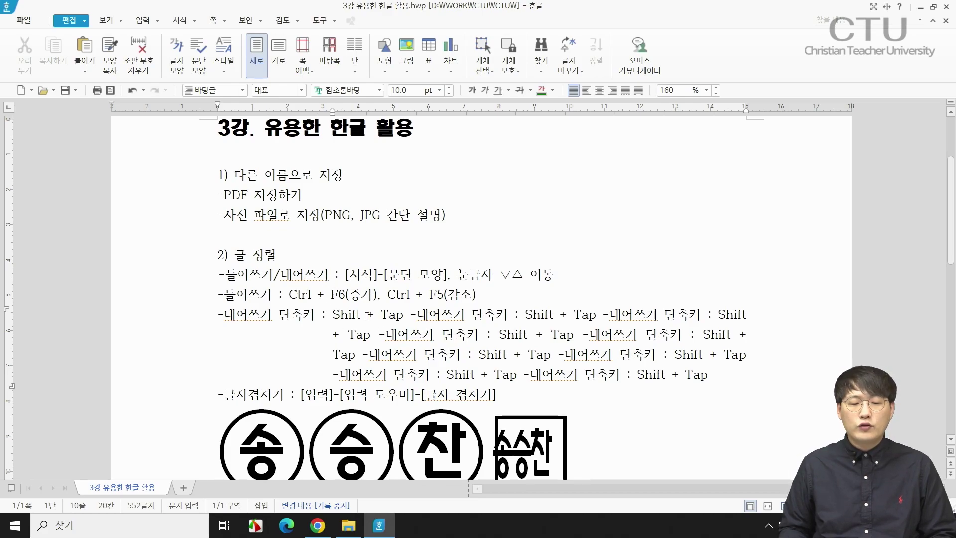
{"action": "left_click_drag", "start_coordinate": [713, 374], "coordinate": [408, 317]}
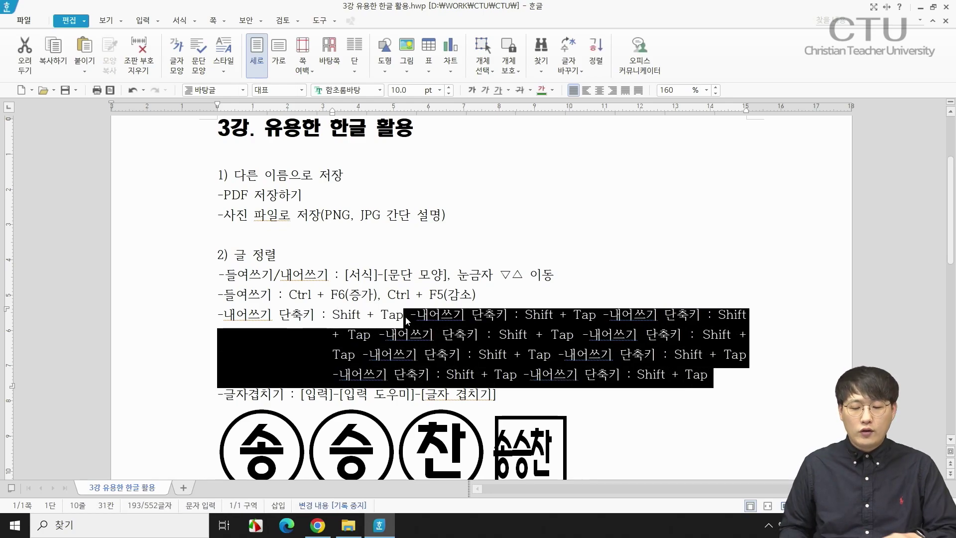
{"action": "key", "text": "Delete"}
{"action": "key", "text": "BackSpace"}
Step: Open the 글자 겹치기 settings with the insertion point at the end of the large circled characters line
{"action": "left_click", "coordinate": [505, 333]}
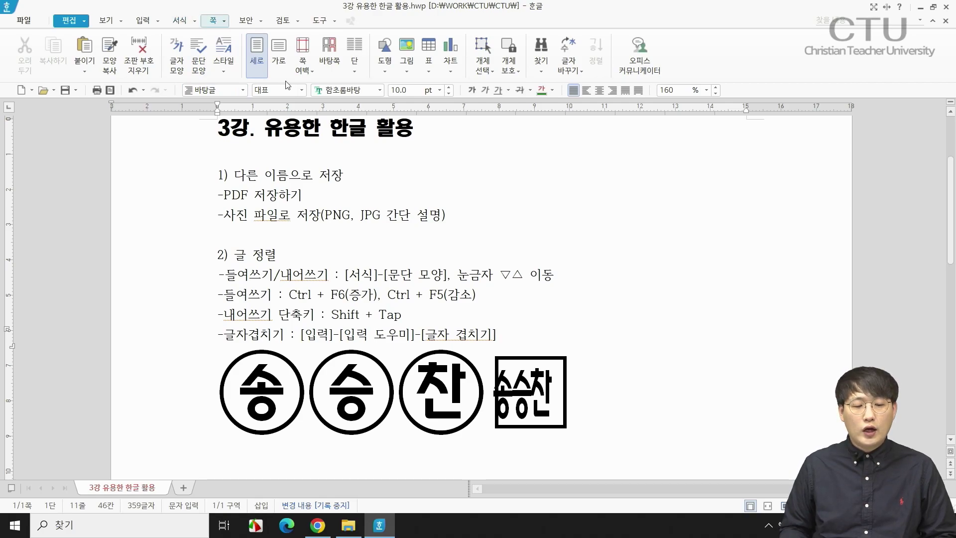
{"action": "left_click", "coordinate": [301, 420]}
{"action": "key", "text": "Right"}
{"action": "key", "text": "Right"}
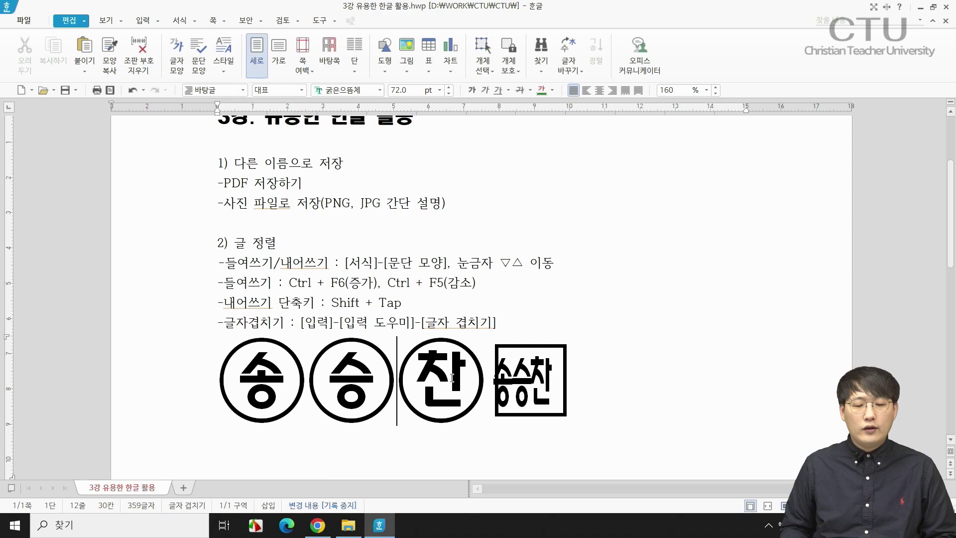
{"action": "key", "text": "Right"}
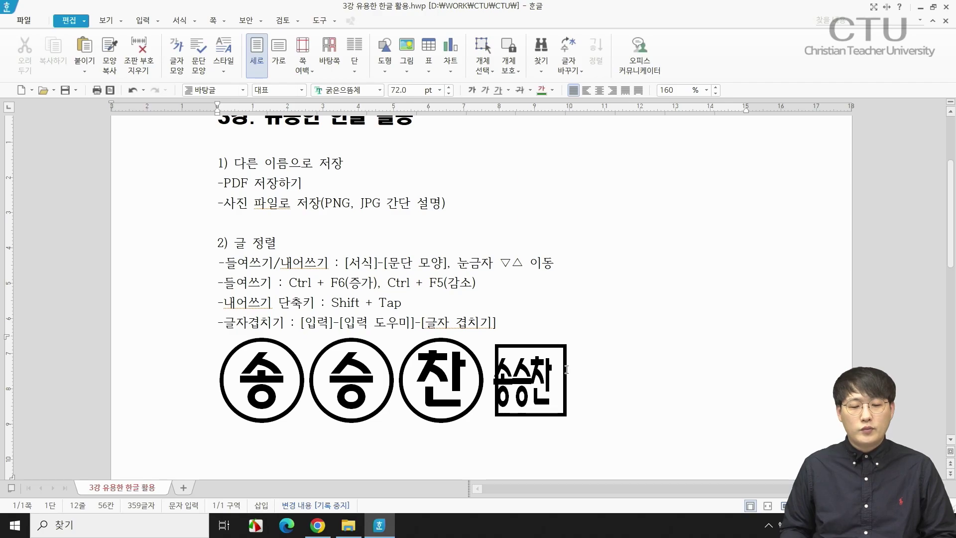
{"action": "left_click", "coordinate": [144, 21]}
{"action": "left_click", "coordinate": [158, 20]}
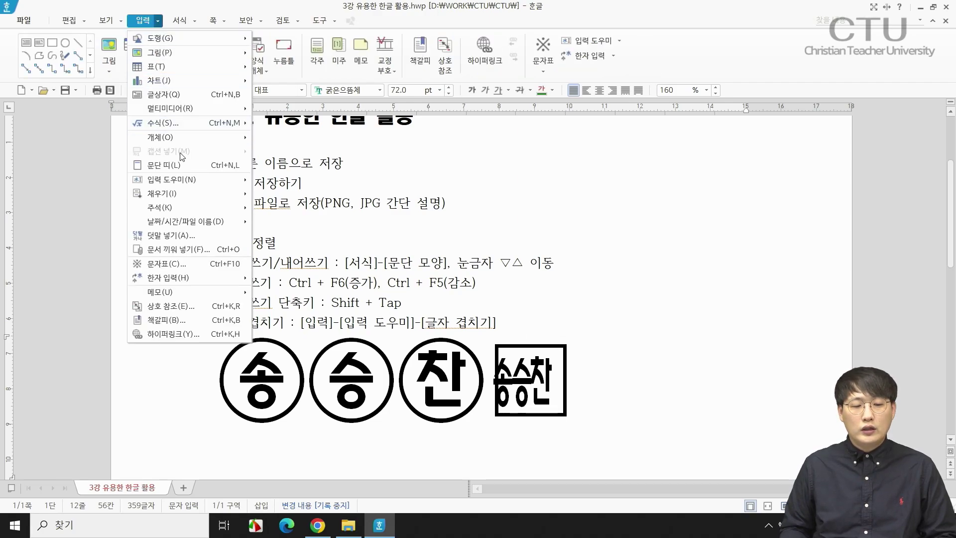
{"action": "mouse_move", "coordinate": [183, 180]}
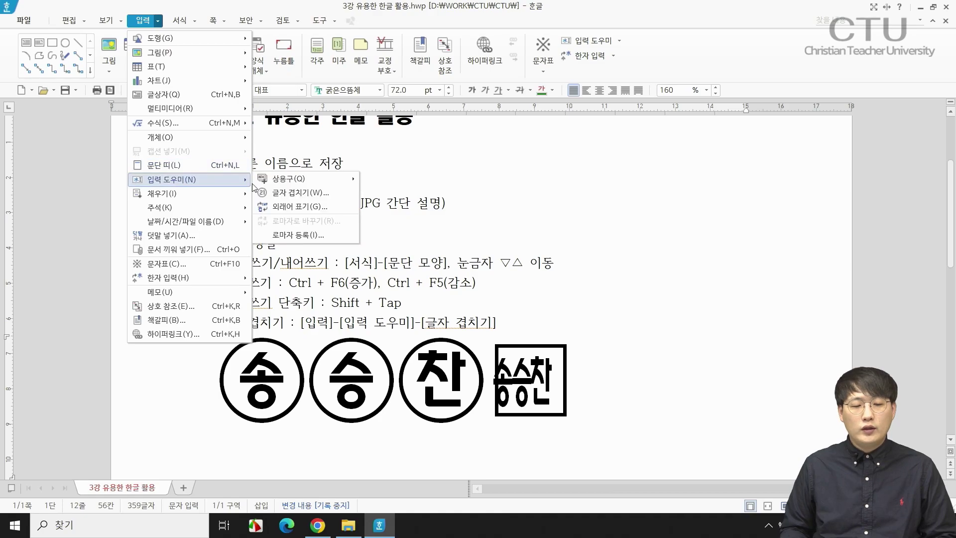
{"action": "left_click", "coordinate": [288, 194]}
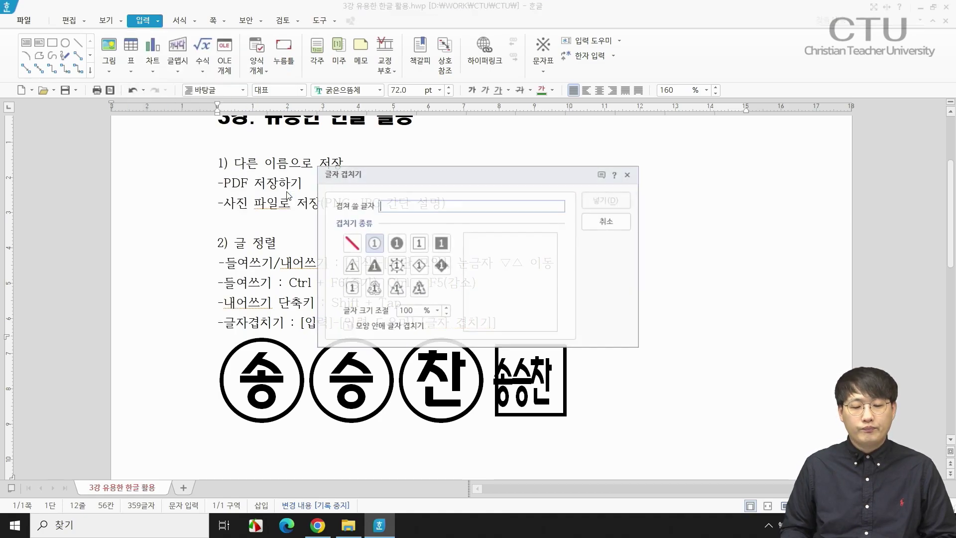
Step: Look through the available 겹치기 종류 shapes and settle on the outlined circle
{"action": "left_click", "coordinate": [373, 243]}
{"action": "left_click", "coordinate": [396, 243]}
{"action": "left_click", "coordinate": [418, 243]}
{"action": "left_click", "coordinate": [441, 244]}
{"action": "left_click", "coordinate": [441, 265]}
{"action": "left_click", "coordinate": [418, 265]}
{"action": "left_click", "coordinate": [396, 265]}
{"action": "left_click", "coordinate": [373, 265]}
{"action": "left_click", "coordinate": [352, 265]}
{"action": "left_click", "coordinate": [351, 287]}
{"action": "left_click", "coordinate": [373, 243]}
Step: Insert the text "교사드" overlapped in an outlined circle after the boxed name
{"action": "left_click", "coordinate": [418, 205]}
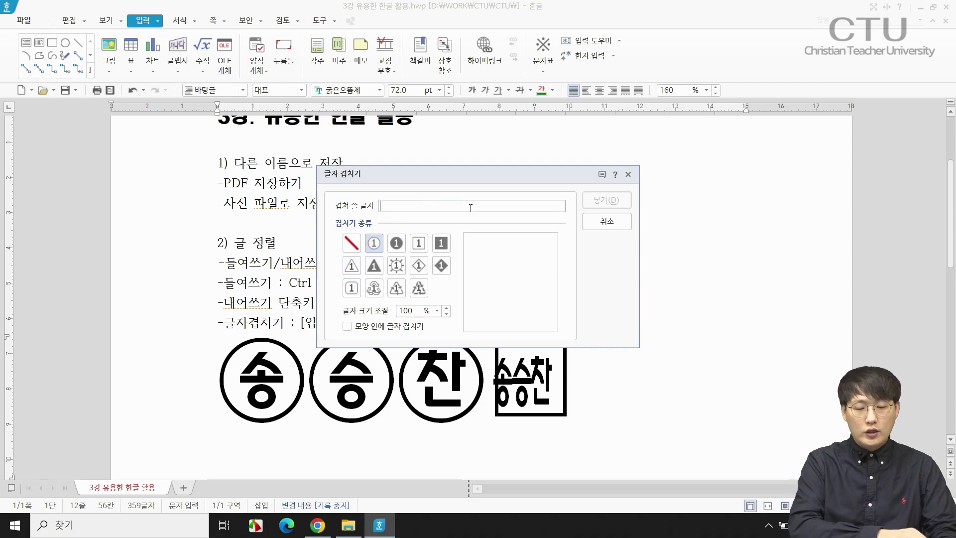
{"action": "type", "text": "ry"}
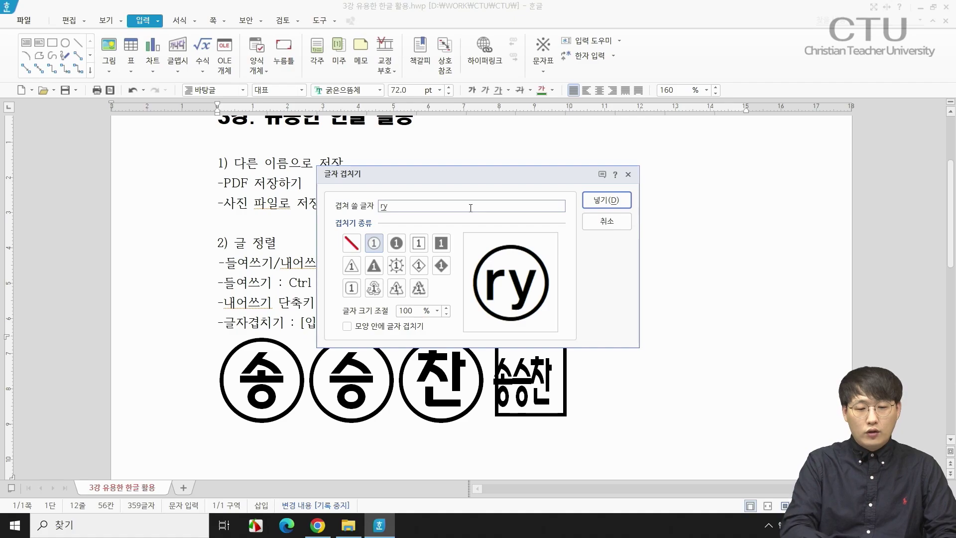
{"action": "key", "text": "BackSpace"}
{"action": "key", "text": "BackSpace"}
{"action": "type", "text": "교"}
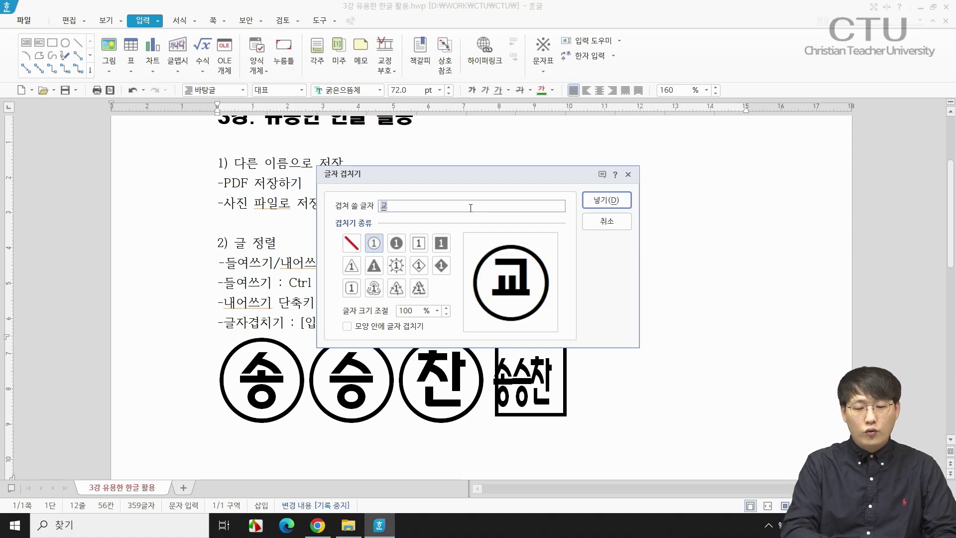
{"action": "type", "text": "새"}
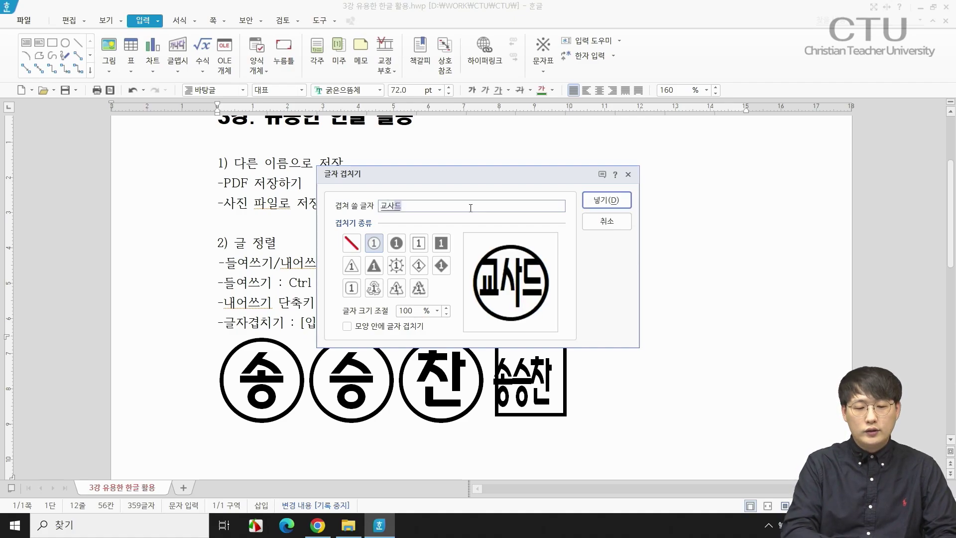
{"action": "key", "text": "Return"}
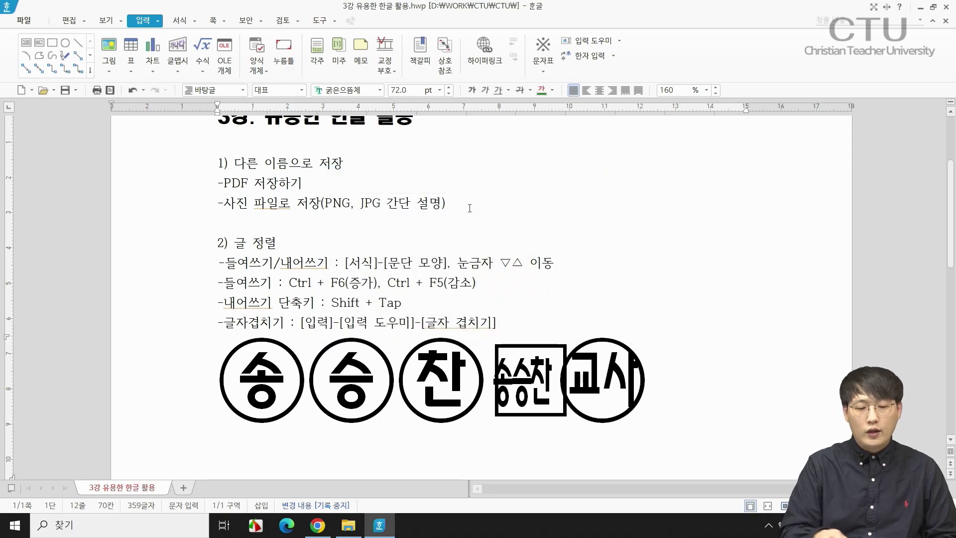
Step: Look through the 문자표 symbol categories, including 기호2, 발음기호(서유럽) and 화폐기호, without inserting a character
{"action": "left_click_drag", "start_coordinate": [676, 373], "coordinate": [582, 384]}
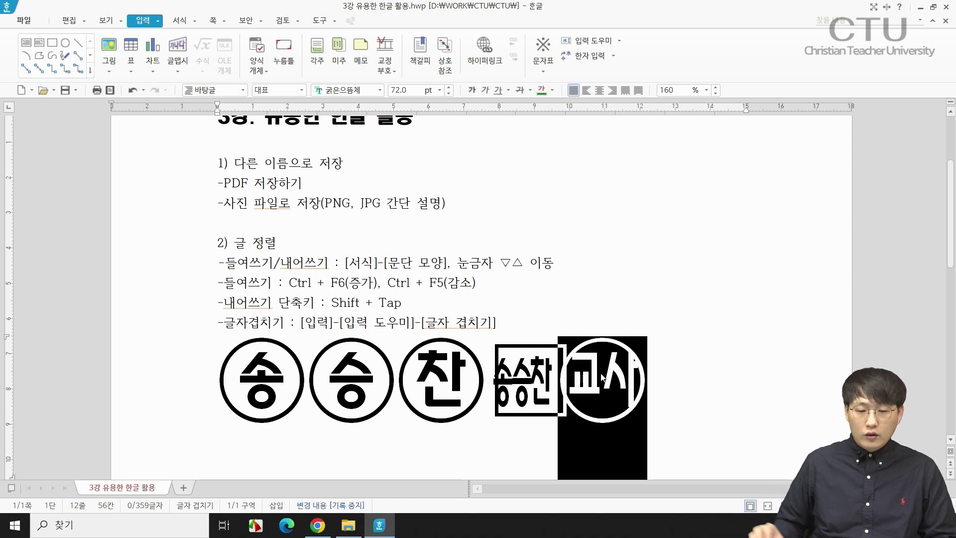
{"action": "left_click", "coordinate": [756, 387]}
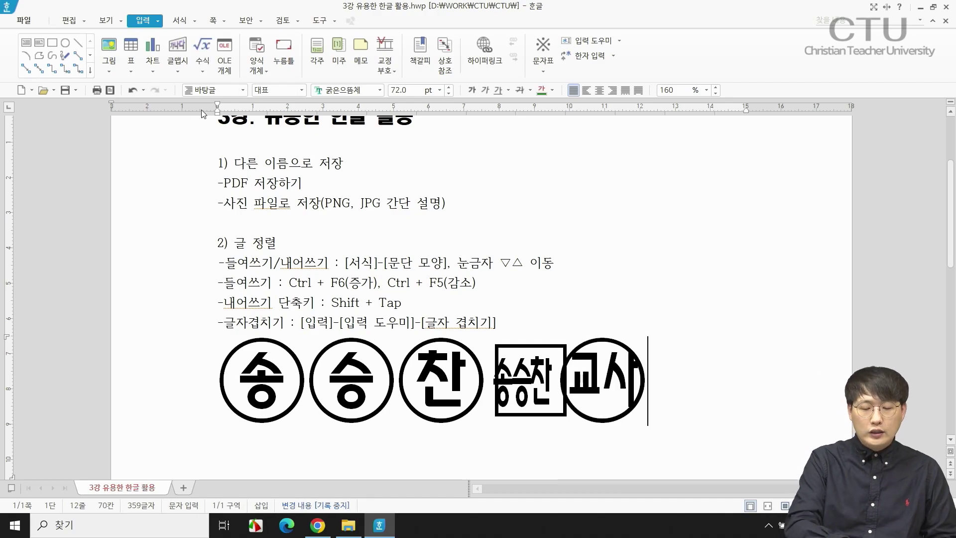
{"action": "key", "text": "ctrl+F10"}
{"action": "left_click", "coordinate": [275, 152]}
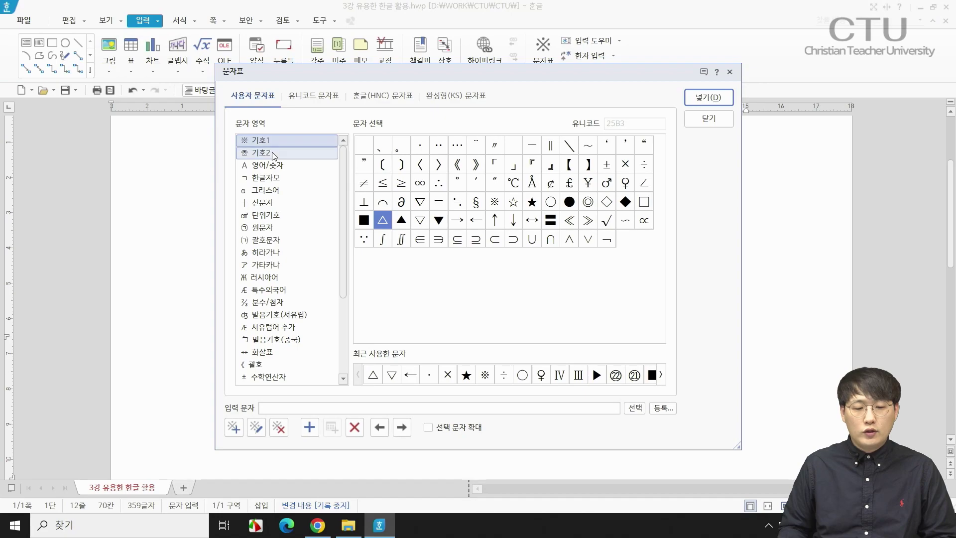
{"action": "left_click", "coordinate": [276, 165]}
{"action": "left_click_drag", "start_coordinate": [277, 189], "coordinate": [273, 343]}
{"action": "left_click", "coordinate": [268, 319]}
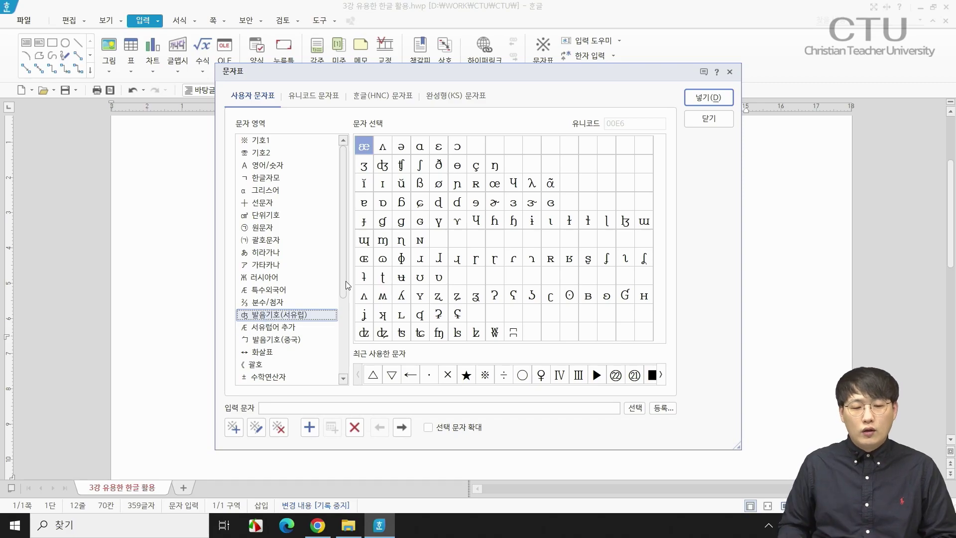
{"action": "left_click", "coordinate": [326, 202]}
{"action": "left_click", "coordinate": [323, 151]}
{"action": "scroll", "coordinate": [313, 199], "scroll_direction": "down", "scroll_amount": 2}
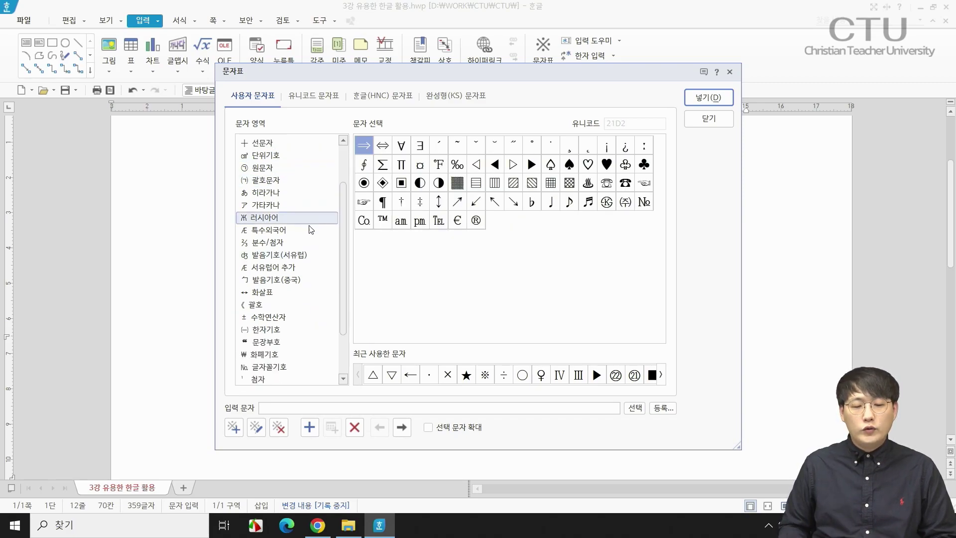
{"action": "left_click", "coordinate": [306, 267]}
{"action": "left_click", "coordinate": [302, 343]}
{"action": "left_click", "coordinate": [302, 355]}
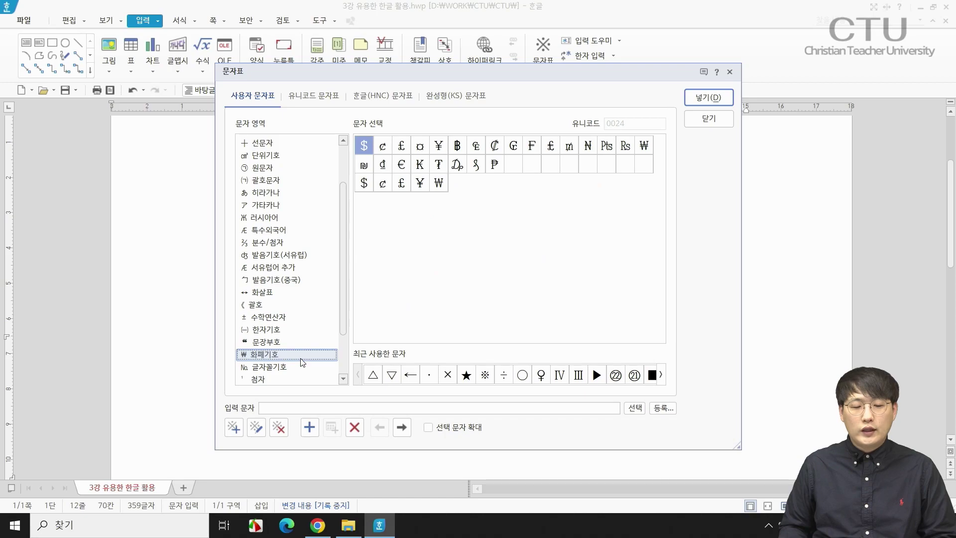
{"action": "left_click", "coordinate": [708, 118]}
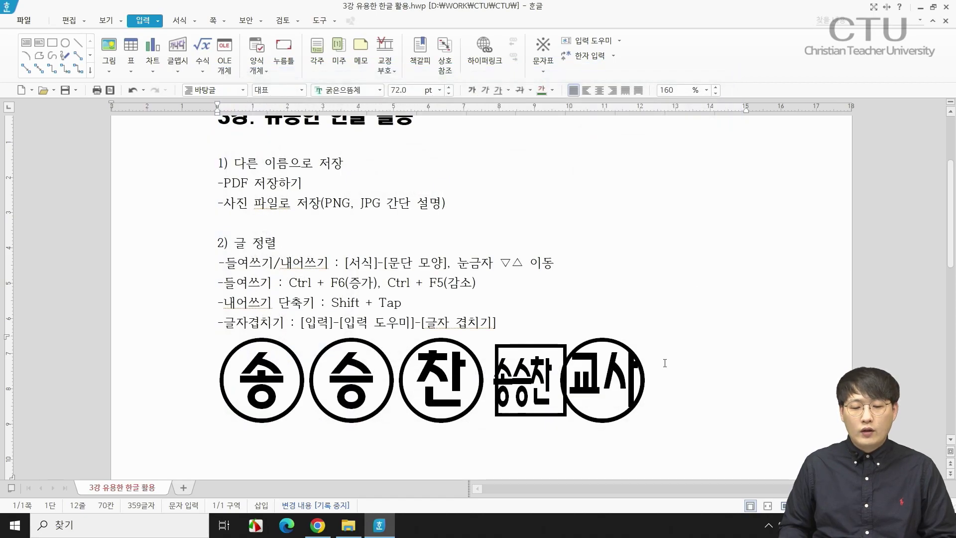
Step: Delete the circled overlapped "교사드" text after the boxed name
{"action": "left_click", "coordinate": [588, 383]}
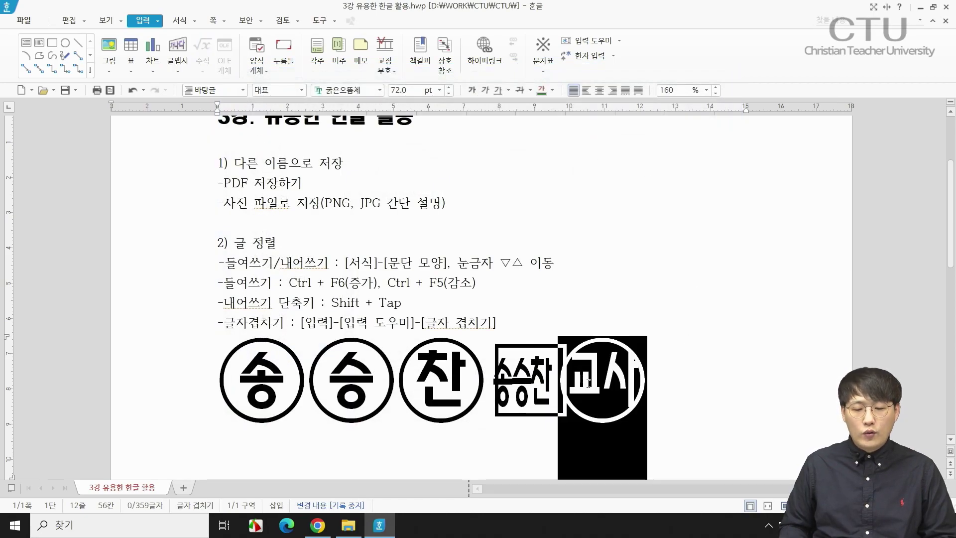
{"action": "key", "text": "Delete"}
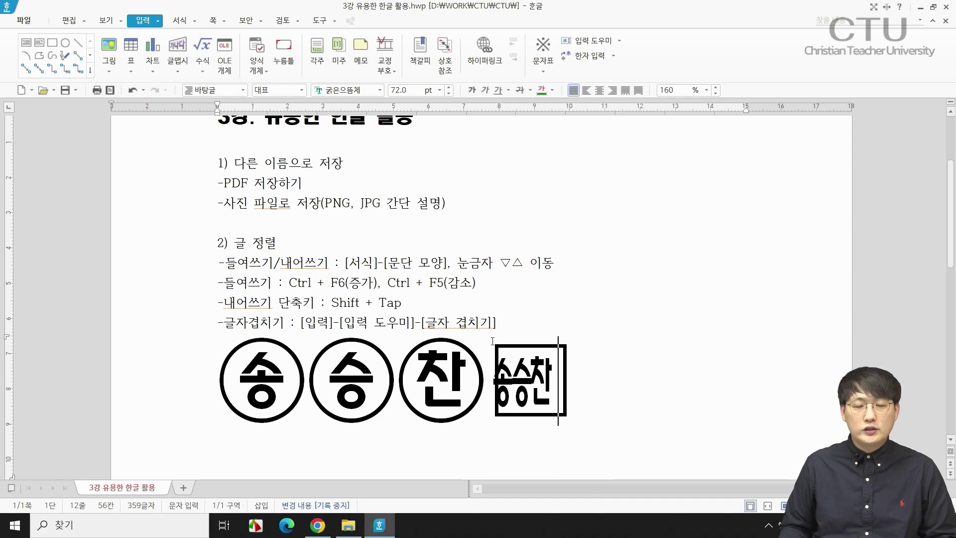
{"action": "left_click", "coordinate": [510, 396]}
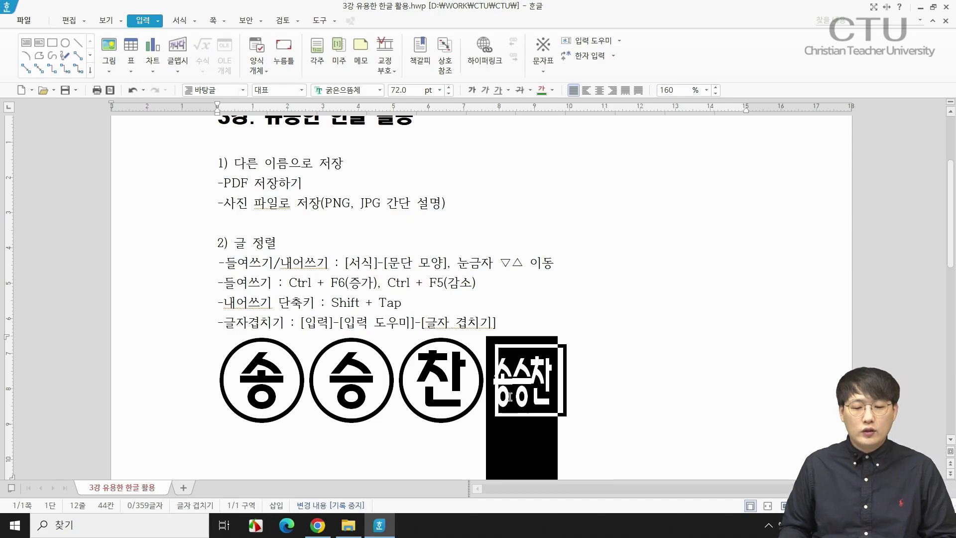
{"action": "left_click", "coordinate": [633, 391]}
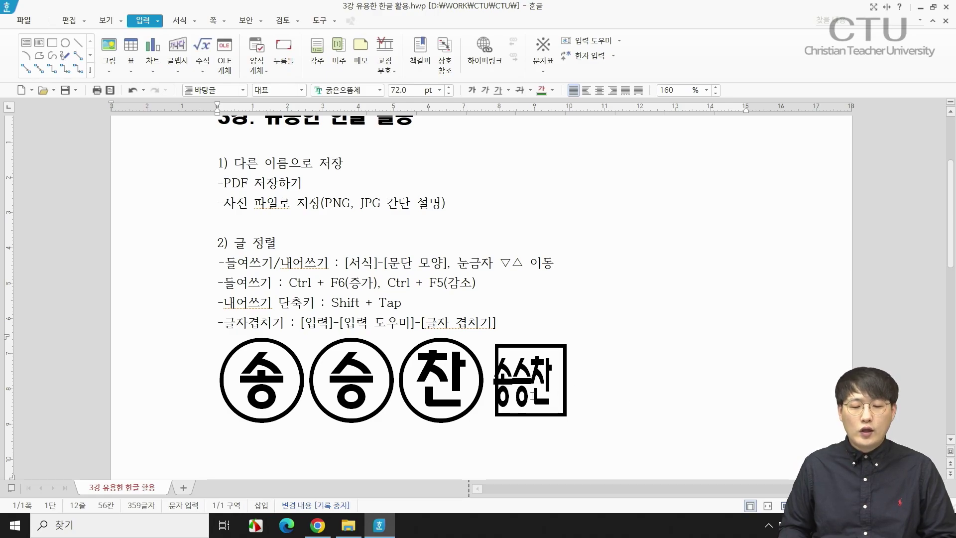
Step: Examine the circled numbers and letters in the 원문자 category of the 문자표
{"action": "scroll", "coordinate": [683, 352], "scroll_direction": "down", "scroll_amount": 2}
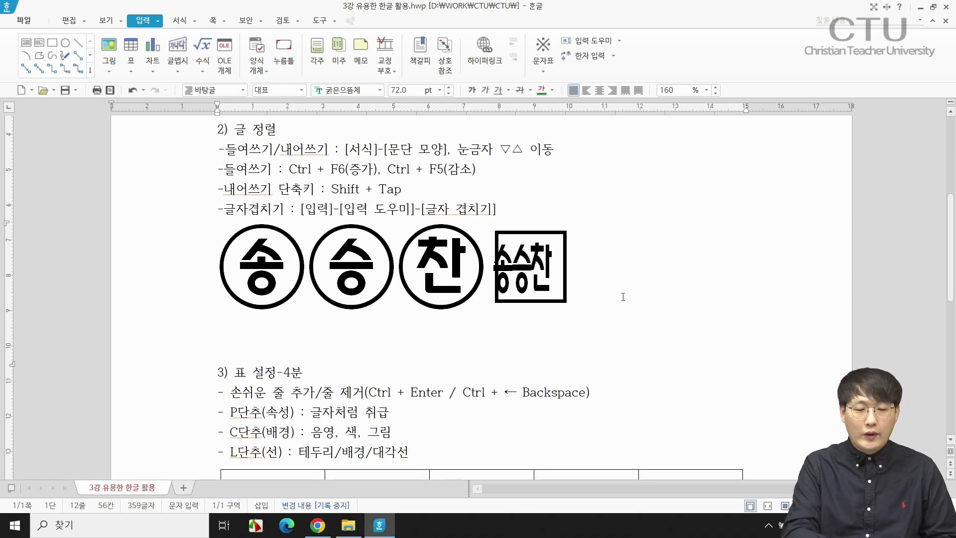
{"action": "key", "text": "ctrl+F10"}
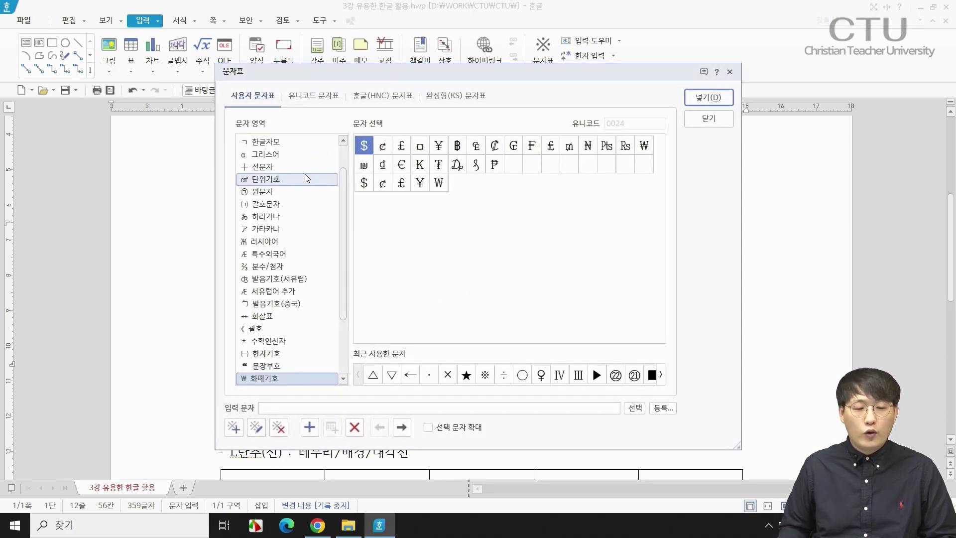
{"action": "left_click", "coordinate": [293, 191]}
{"action": "scroll", "coordinate": [468, 257], "scroll_direction": "down", "scroll_amount": 4}
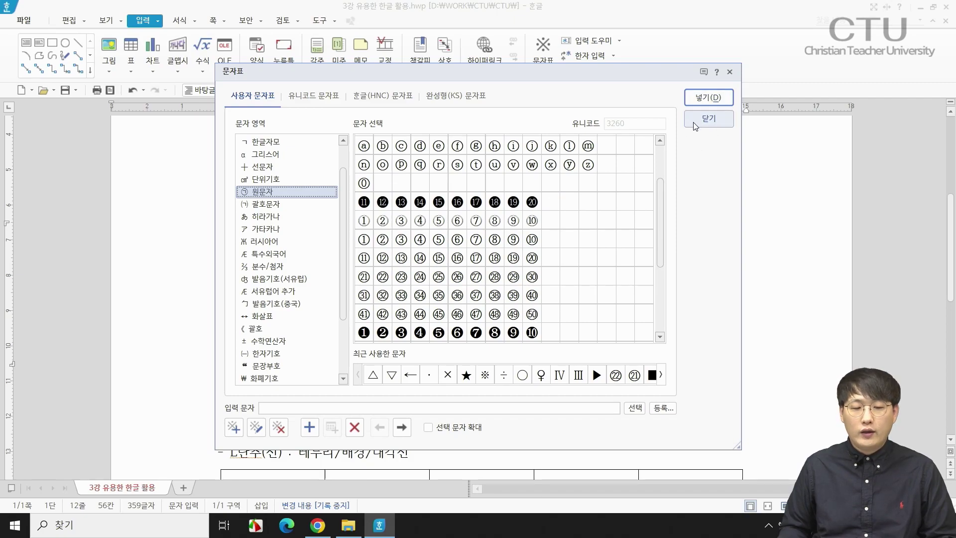
{"action": "left_click", "coordinate": [707, 118]}
Step: Insert the number 151 as overlapped characters in an outlined circle after the boxed name
{"action": "left_click", "coordinate": [142, 21]}
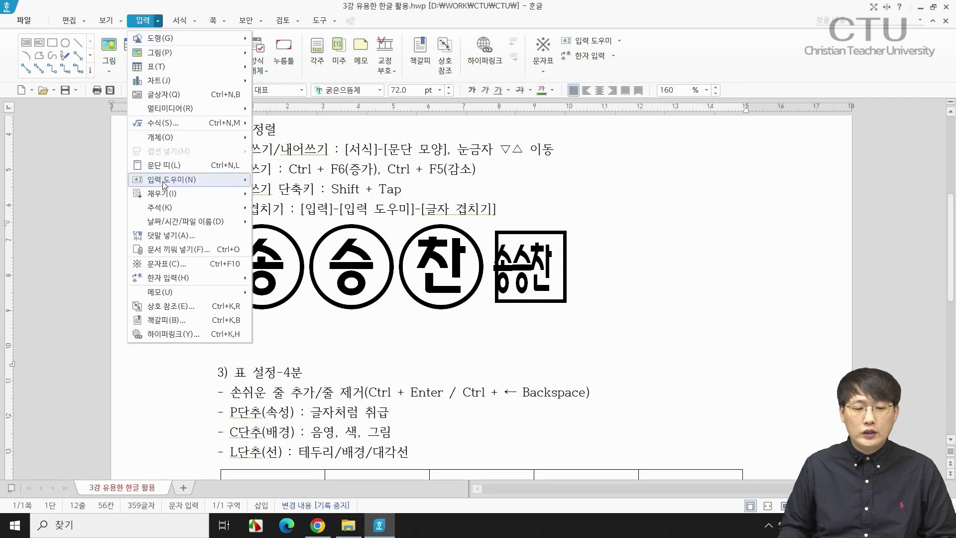
{"action": "mouse_move", "coordinate": [165, 184]}
{"action": "left_click", "coordinate": [328, 194]}
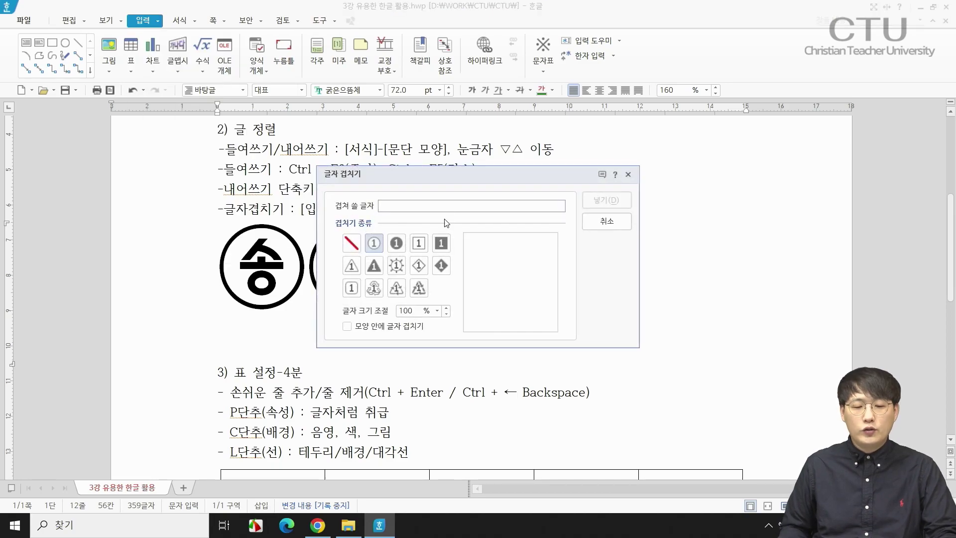
{"action": "type", "text": "151"}
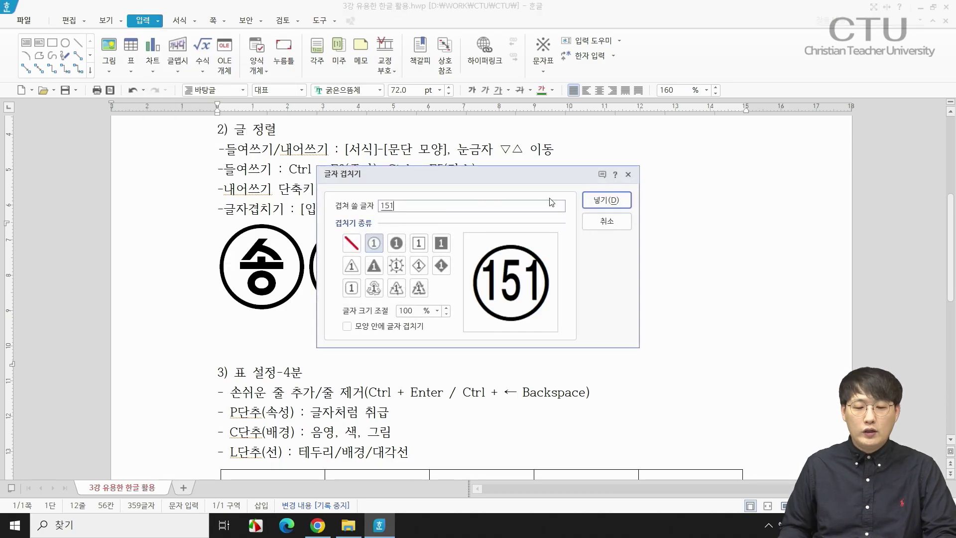
{"action": "left_click", "coordinate": [607, 200]}
Step: Delete the circled 151 after the boxed name
{"action": "left_click_drag", "start_coordinate": [602, 264], "coordinate": [631, 268]}
{"action": "left_click", "coordinate": [663, 264]}
{"action": "key", "text": "BackSpace"}
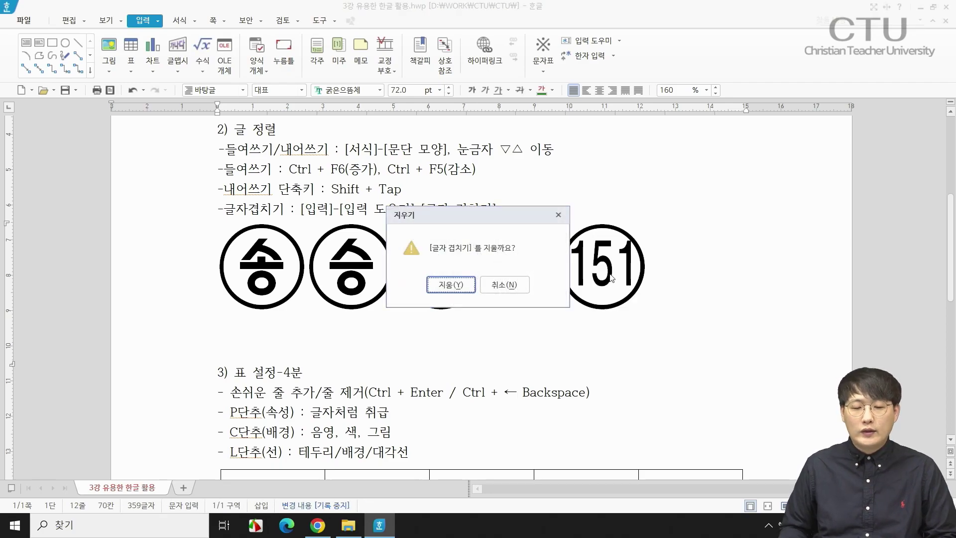
{"action": "left_click", "coordinate": [451, 284]}
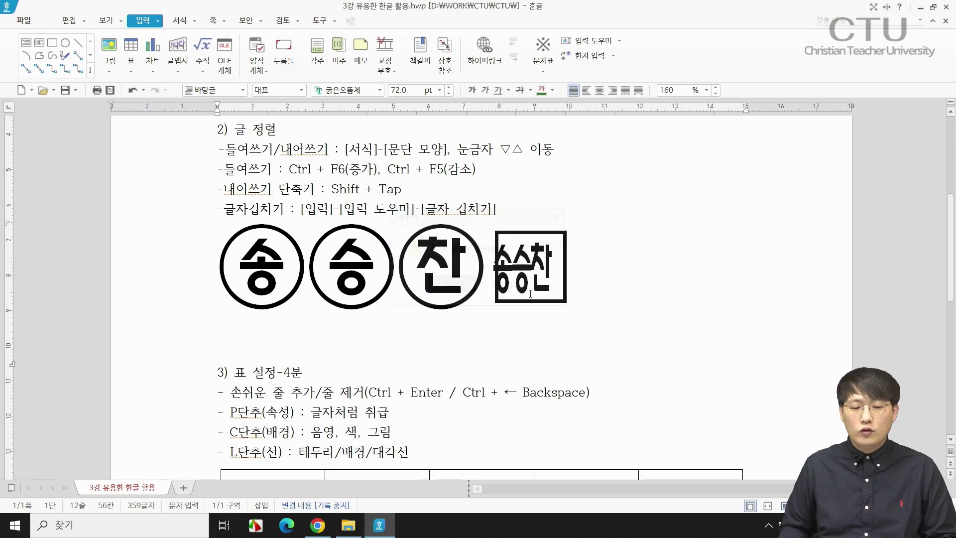
Step: Look over the "3) 표 설정" notes and the numbered table below them
{"action": "scroll", "coordinate": [630, 312], "scroll_direction": "down", "scroll_amount": 3}
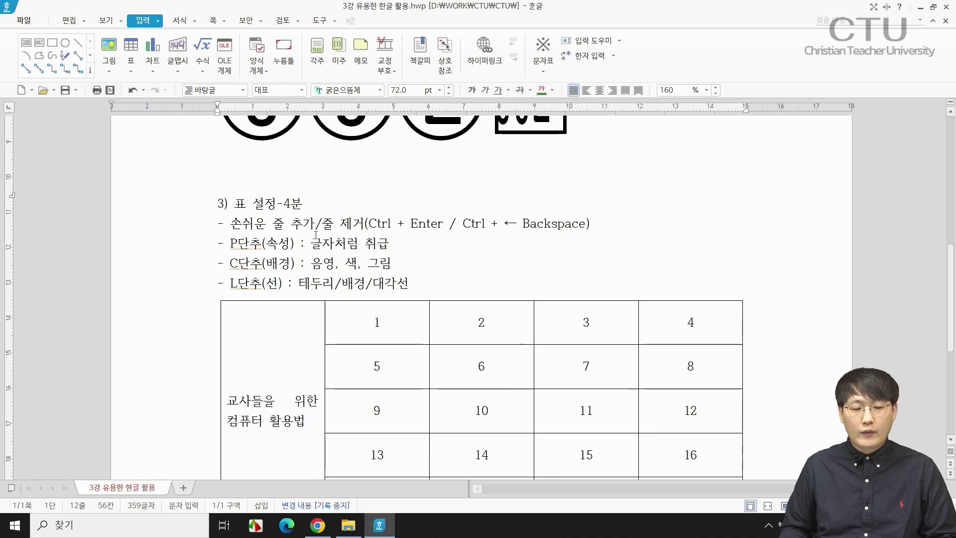
{"action": "scroll", "coordinate": [332, 201], "scroll_direction": "up", "scroll_amount": 2}
{"action": "left_click", "coordinate": [332, 201]}
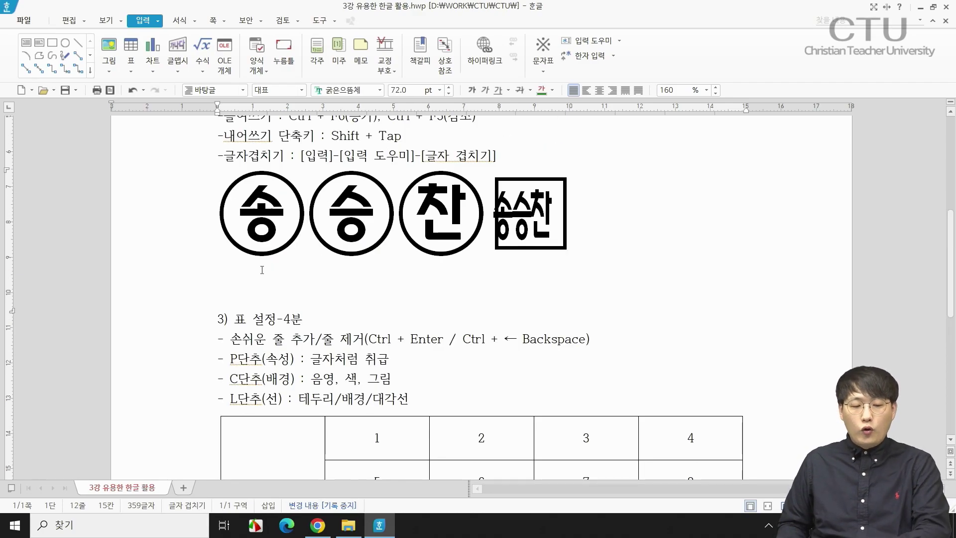
{"action": "key", "text": "Home"}
{"action": "scroll", "coordinate": [299, 308], "scroll_direction": "down", "scroll_amount": 2}
{"action": "scroll", "coordinate": [318, 311], "scroll_direction": "up", "scroll_amount": 2}
{"action": "left_click", "coordinate": [334, 313]}
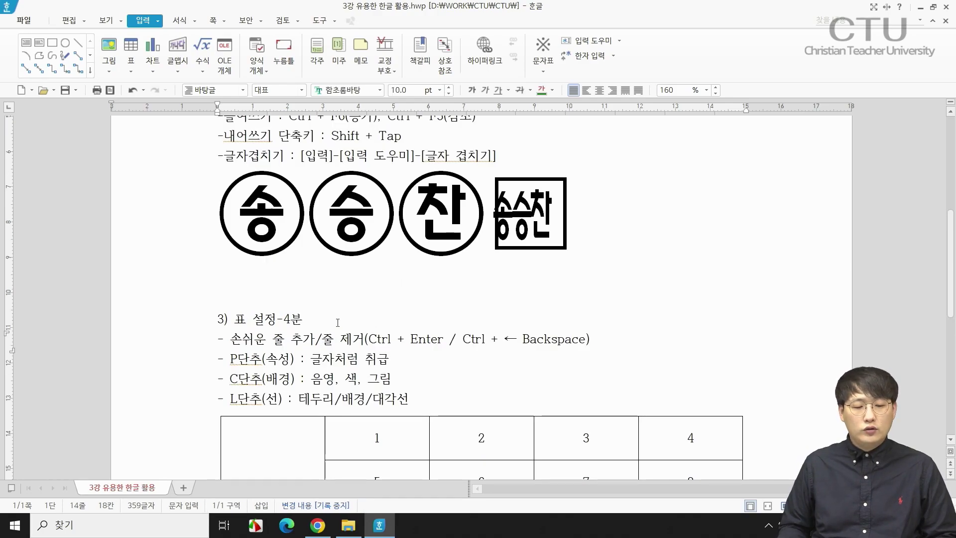
{"action": "scroll", "coordinate": [293, 373], "scroll_direction": "down", "scroll_amount": 2}
{"action": "left_click", "coordinate": [292, 372]}
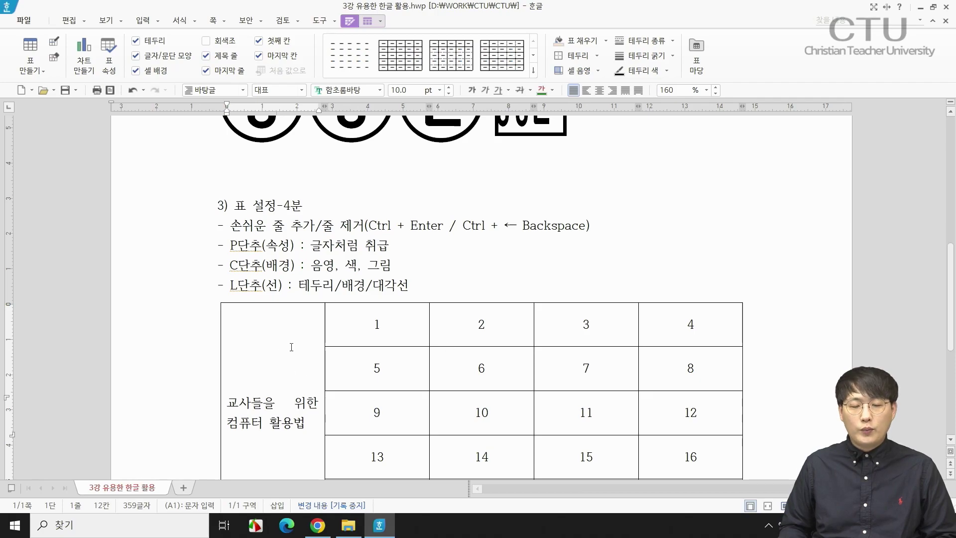
{"action": "key", "text": "Escape"}
{"action": "left_click", "coordinate": [264, 340]}
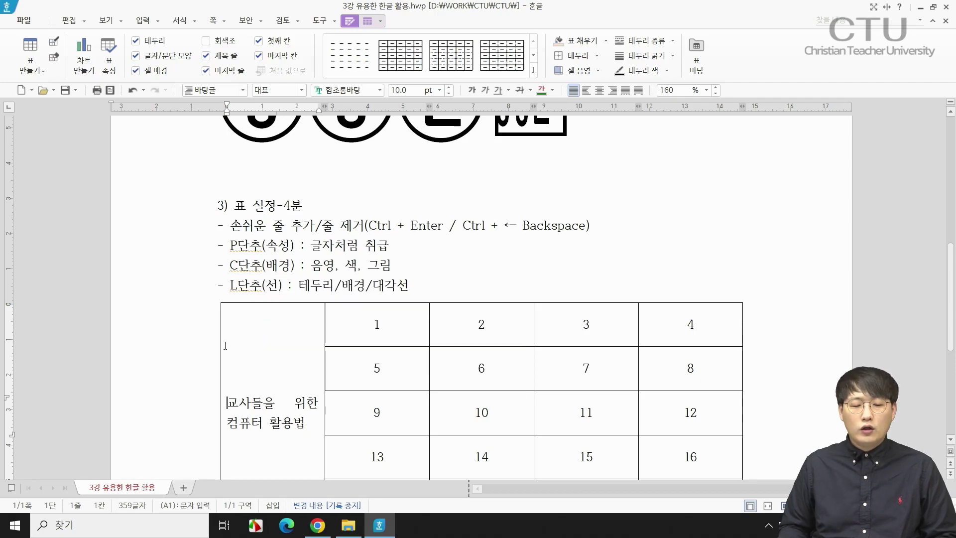
{"action": "scroll", "coordinate": [267, 334], "scroll_direction": "down", "scroll_amount": 1}
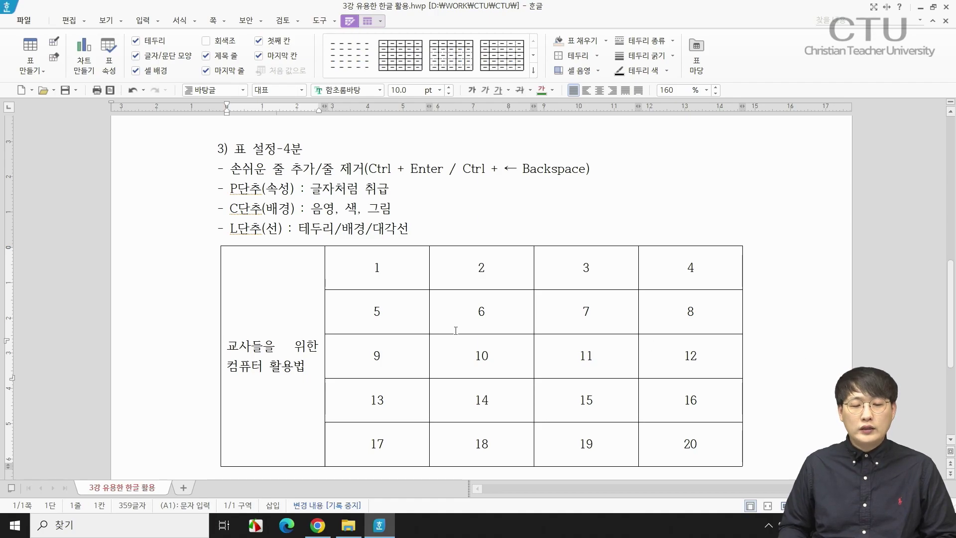
{"action": "left_click", "coordinate": [280, 288]}
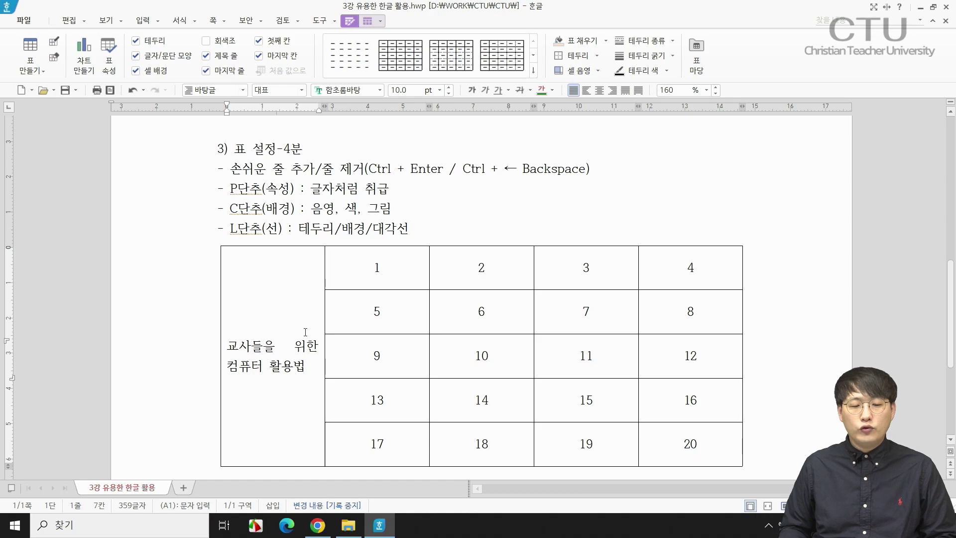
Step: Insert one row below the table row starting with 5 using 줄/칸 추가하기, and undo the insertion
{"action": "left_click", "coordinate": [417, 267]}
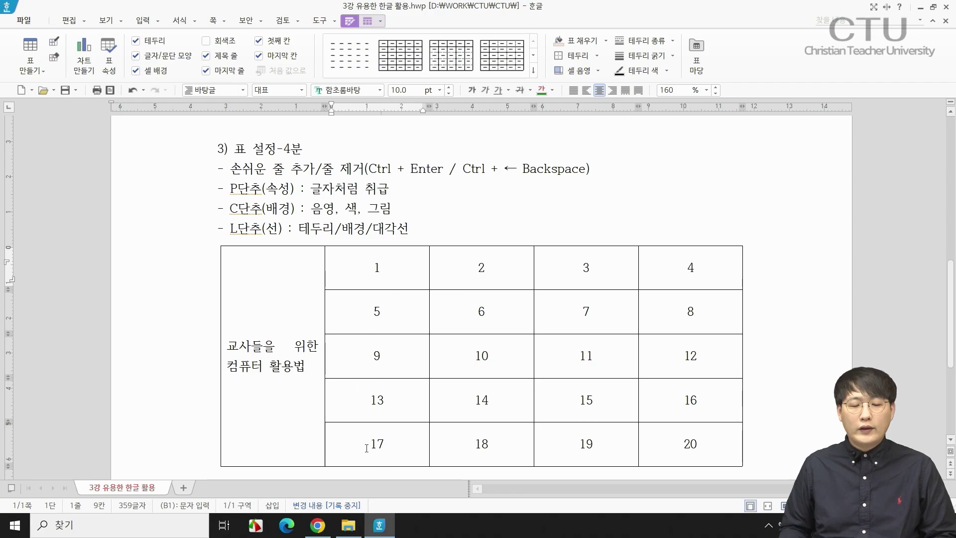
{"action": "left_click", "coordinate": [384, 329]}
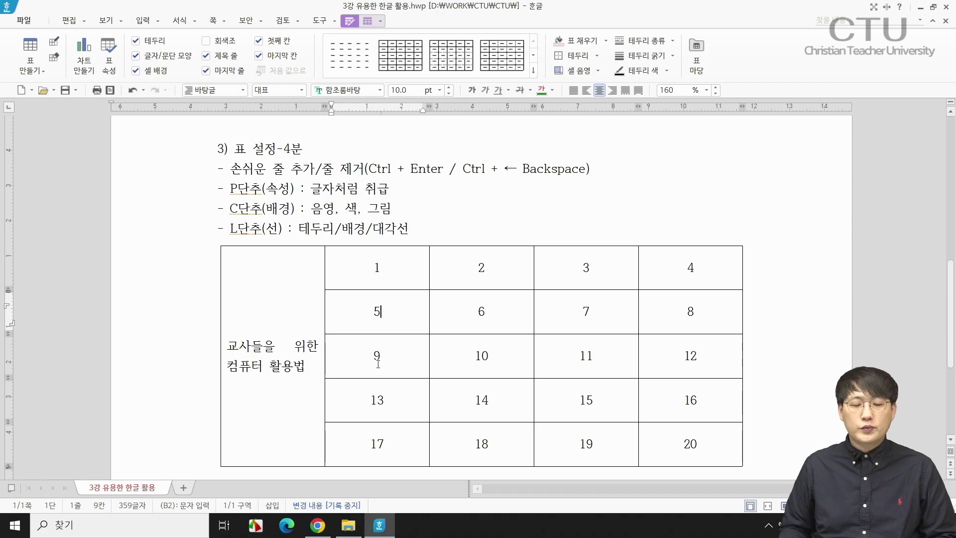
{"action": "right_click", "coordinate": [377, 311]}
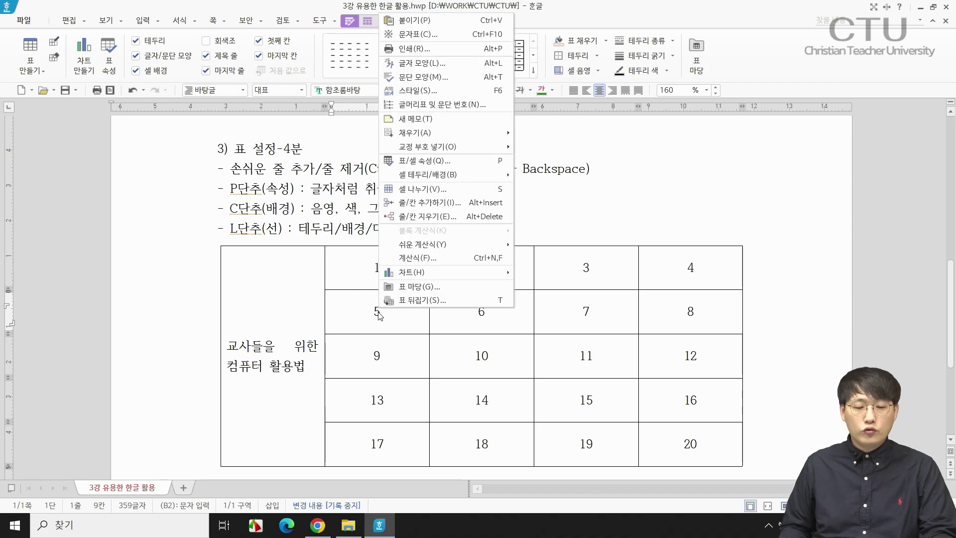
{"action": "left_click", "coordinate": [428, 203]}
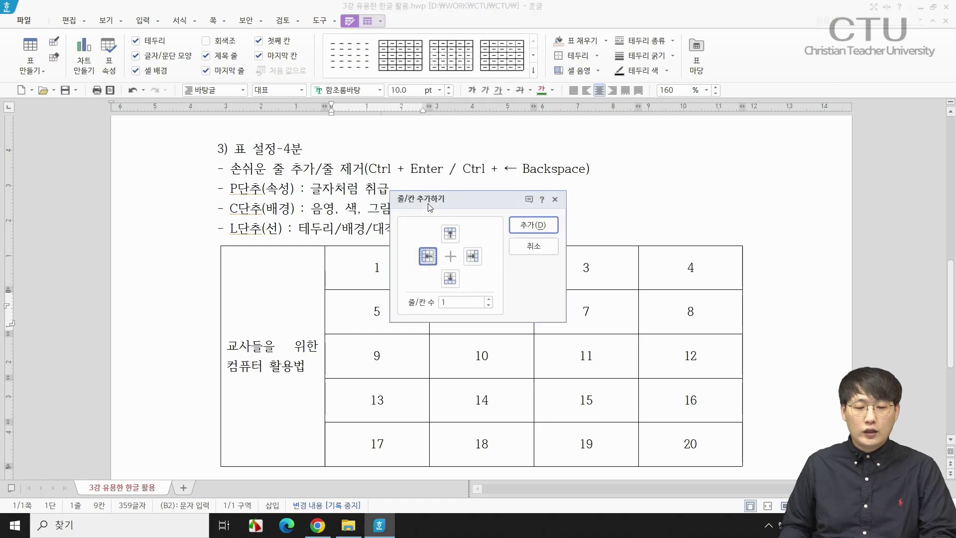
{"action": "left_click", "coordinate": [453, 278]}
{"action": "left_click", "coordinate": [546, 225]}
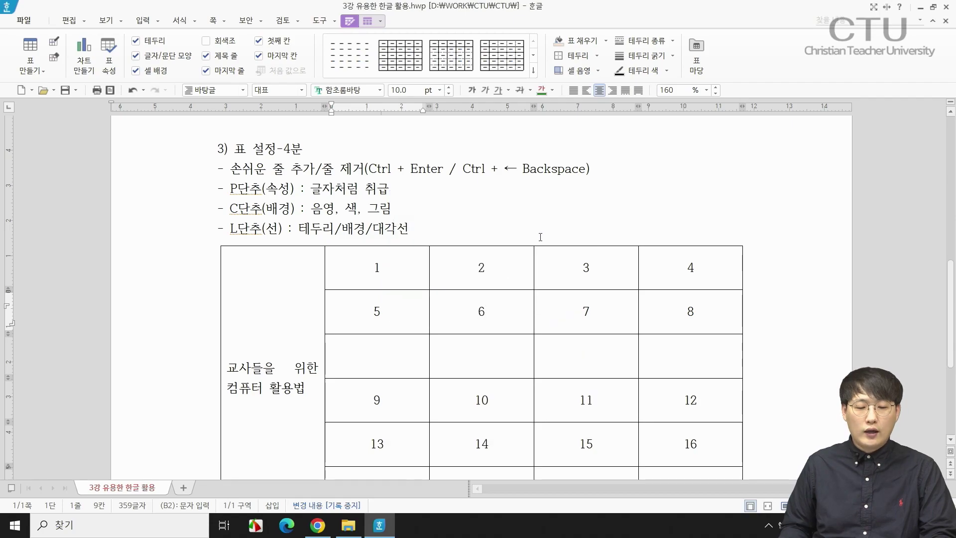
{"action": "left_click", "coordinate": [382, 353]}
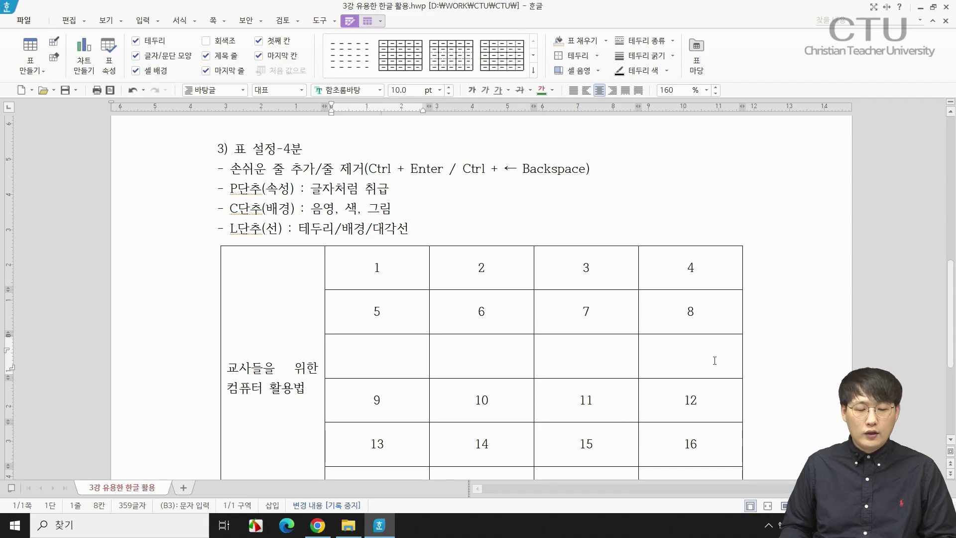
{"action": "key", "text": "ctrl+z"}
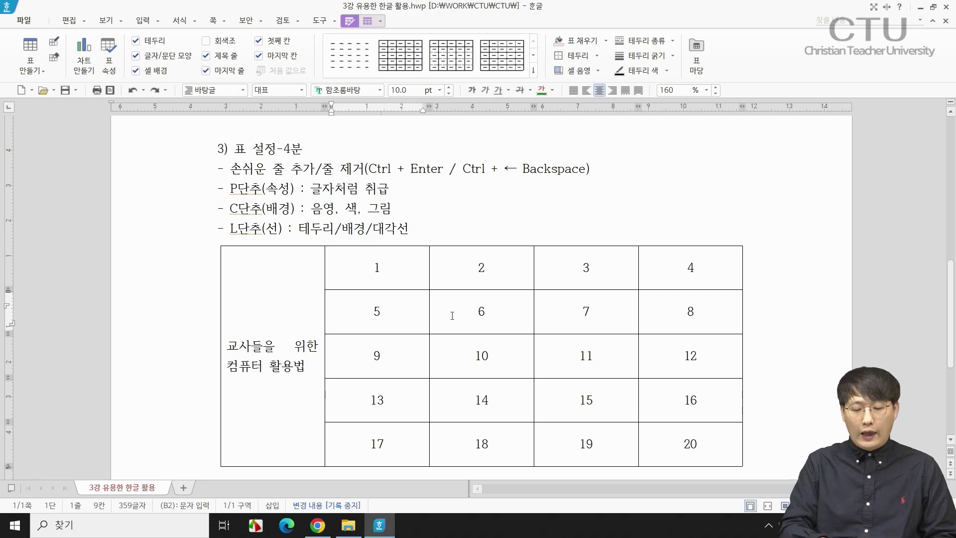
Step: Add seven empty rows below the table row starting with 5
{"action": "key", "text": "ctrl+Return"}
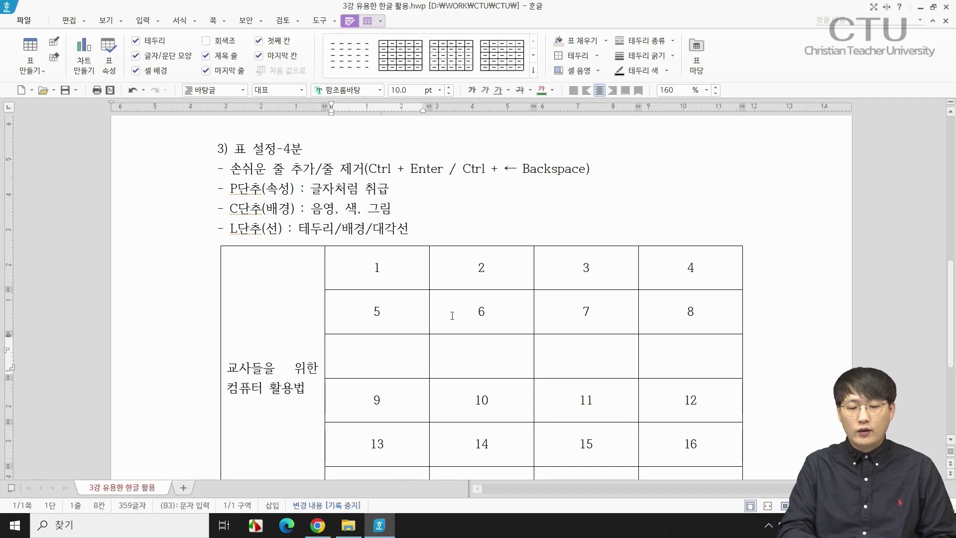
{"action": "key", "text": "ctrl+Return"}
{"action": "key", "text": "ctrl+Return"}
{"action": "key", "text": "ctrl+Return"}
{"action": "key", "text": "ctrl+Return"}
{"action": "key", "text": "ctrl+Return"}
{"action": "key", "text": "ctrl+Return"}
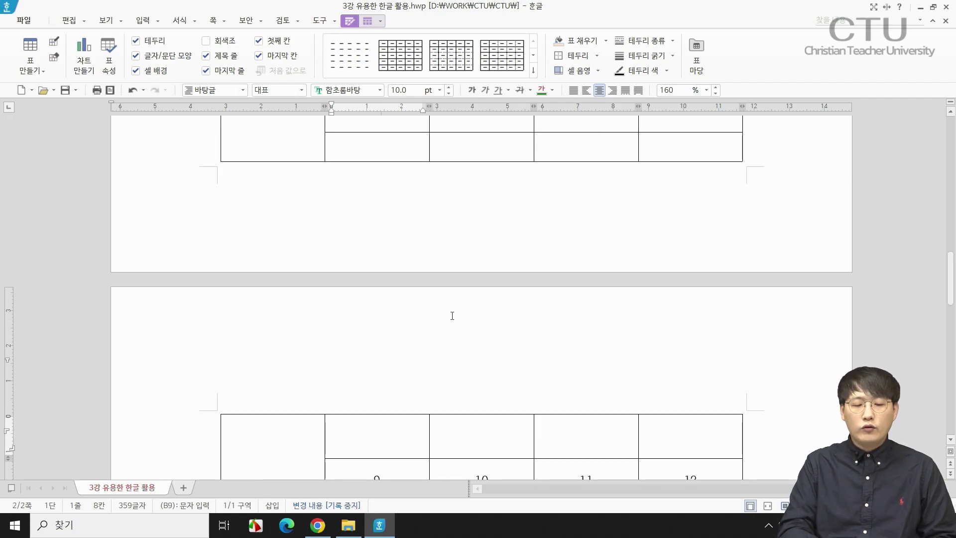
Step: Extend the table with seven more empty rows directly above the row starting with 9
{"action": "key", "text": "ctrl+Return"}
{"action": "key", "text": "ctrl+Return"}
{"action": "key", "text": "ctrl+Return"}
{"action": "key", "text": "ctrl+Return"}
{"action": "key", "text": "ctrl+Return"}
{"action": "key", "text": "ctrl+Return"}
{"action": "key", "text": "ctrl+Return"}
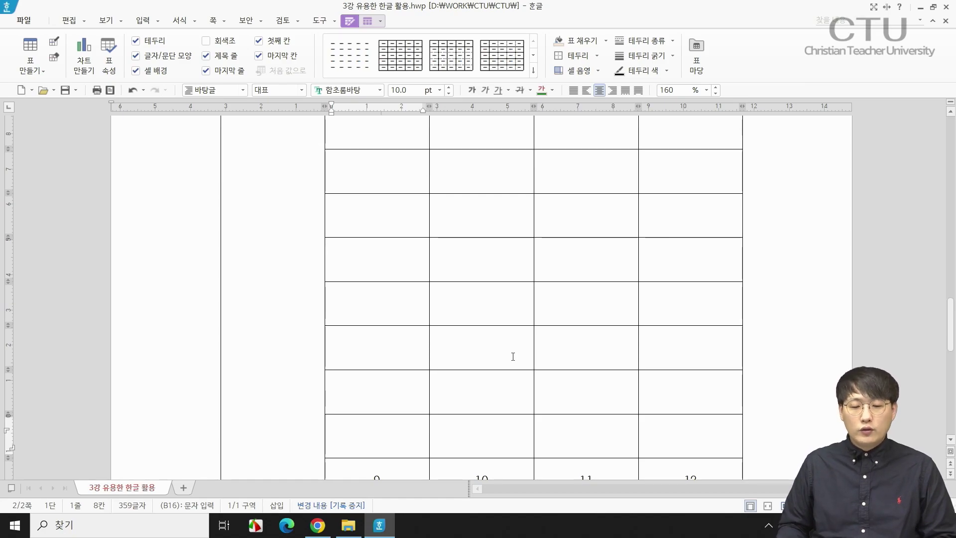
Step: Delete the empty row directly above the row starting with 9 using 줄/칸 지우기
{"action": "right_click", "coordinate": [380, 434]}
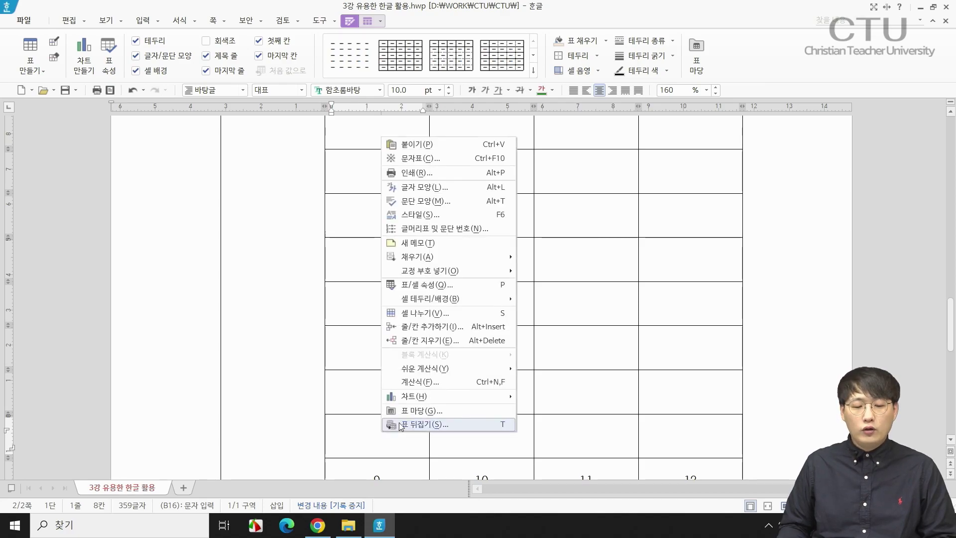
{"action": "left_click", "coordinate": [449, 345]}
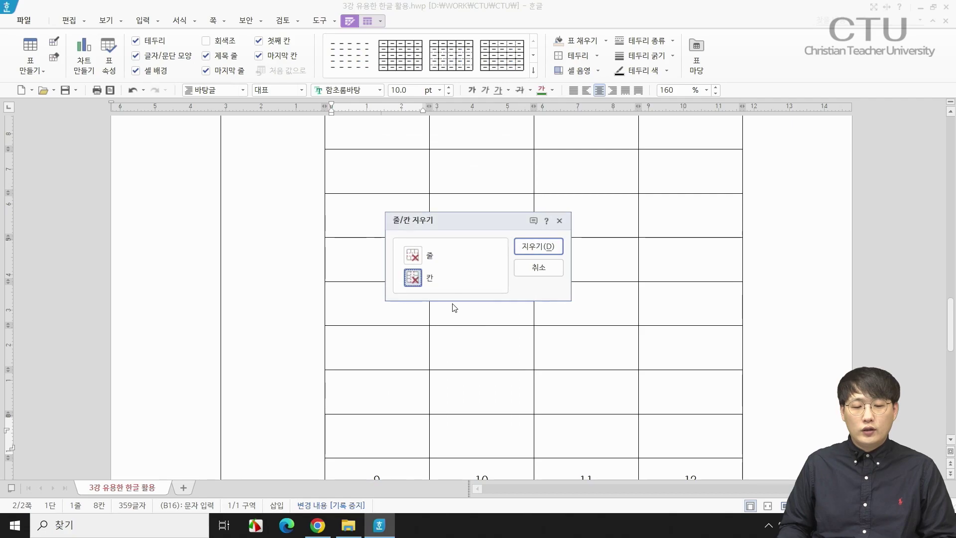
{"action": "left_click", "coordinate": [523, 241]}
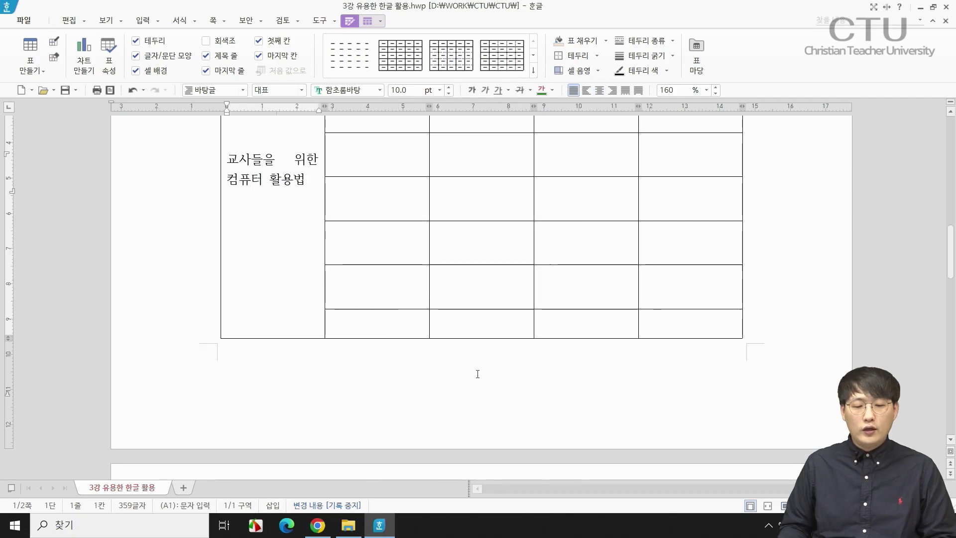
{"action": "scroll", "coordinate": [396, 398], "scroll_direction": "up", "scroll_amount": 5}
{"action": "scroll", "coordinate": [398, 408], "scroll_direction": "down", "scroll_amount": 5}
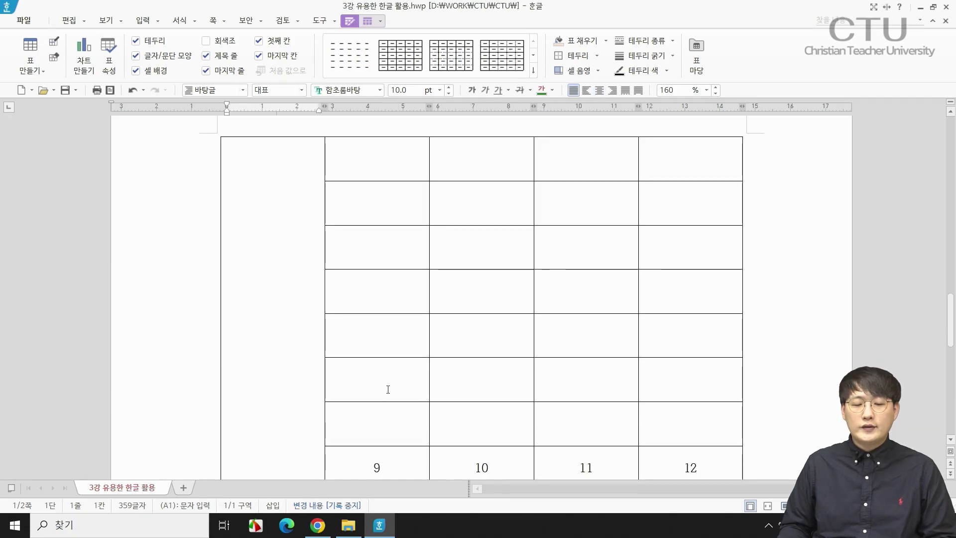
Step: Highlight the "← Backspace" row-removal shortcut in the "3) 표 설정" notes above the table
{"action": "scroll", "coordinate": [386, 388], "scroll_direction": "down", "scroll_amount": 1}
{"action": "left_click", "coordinate": [410, 371]}
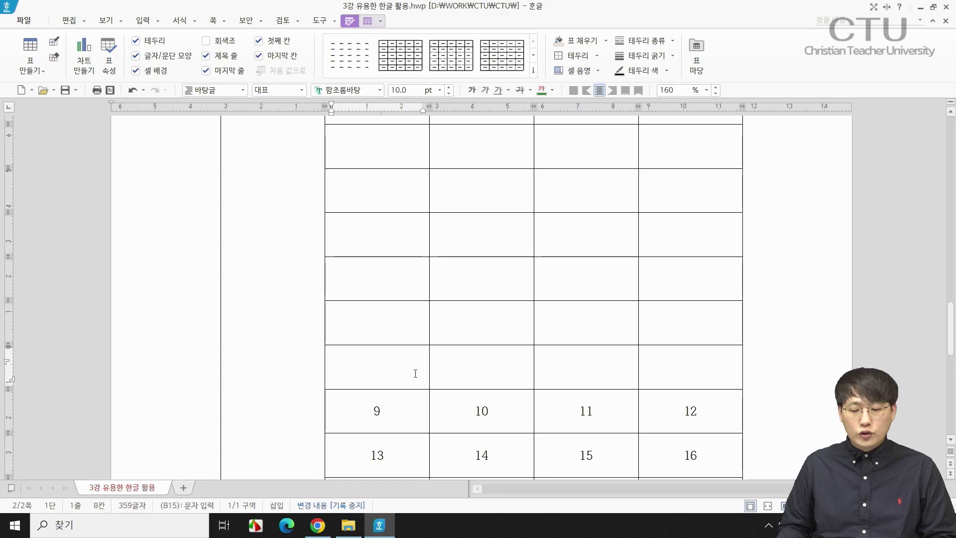
{"action": "scroll", "coordinate": [425, 372], "scroll_direction": "up", "scroll_amount": 15}
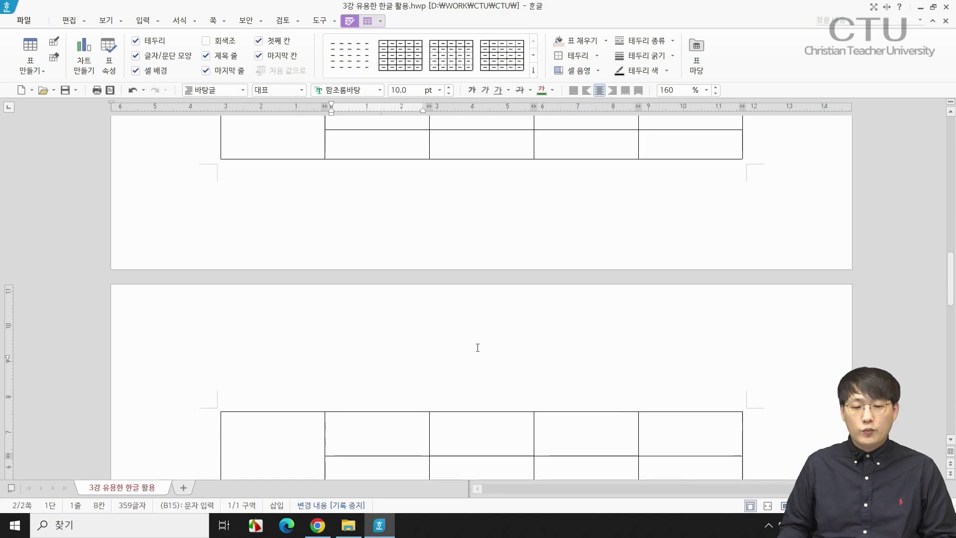
{"action": "left_click_drag", "start_coordinate": [504, 186], "coordinate": [582, 191]}
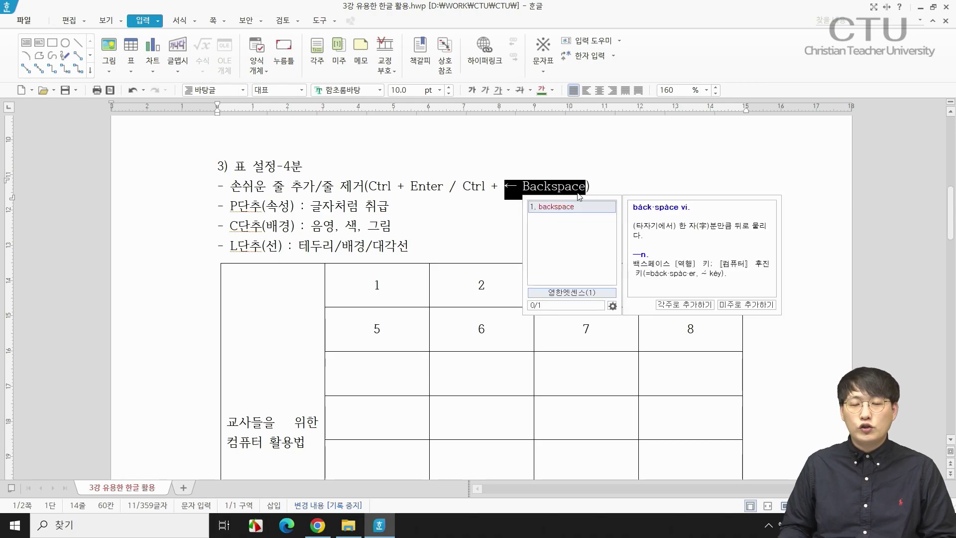
{"action": "left_click", "coordinate": [588, 186]}
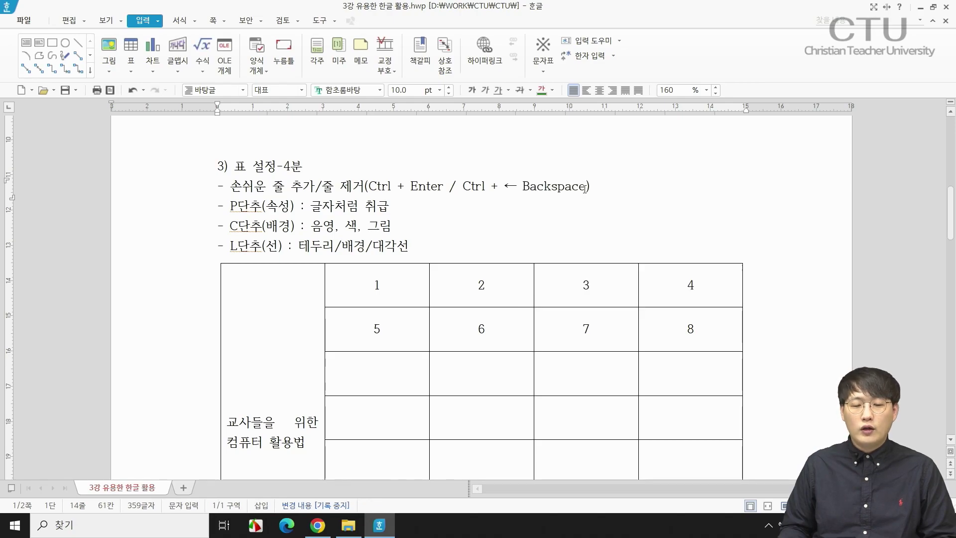
Step: Remove one of the empty table rows on the second page with the row-removal shortcut
{"action": "scroll", "coordinate": [427, 344], "scroll_direction": "down", "scroll_amount": 10}
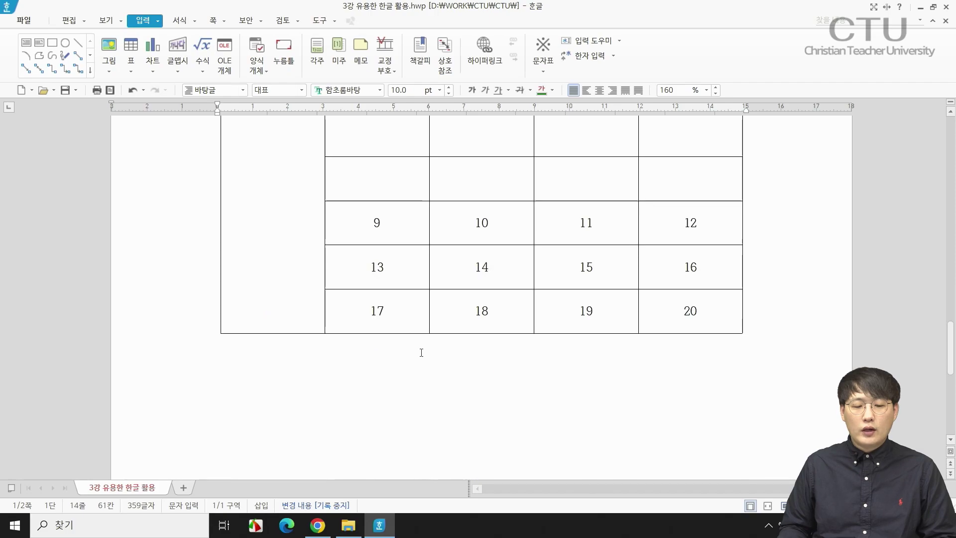
{"action": "scroll", "coordinate": [419, 308], "scroll_direction": "up", "scroll_amount": 2}
{"action": "left_click", "coordinate": [410, 244]}
{"action": "key", "text": "alt+Home"}
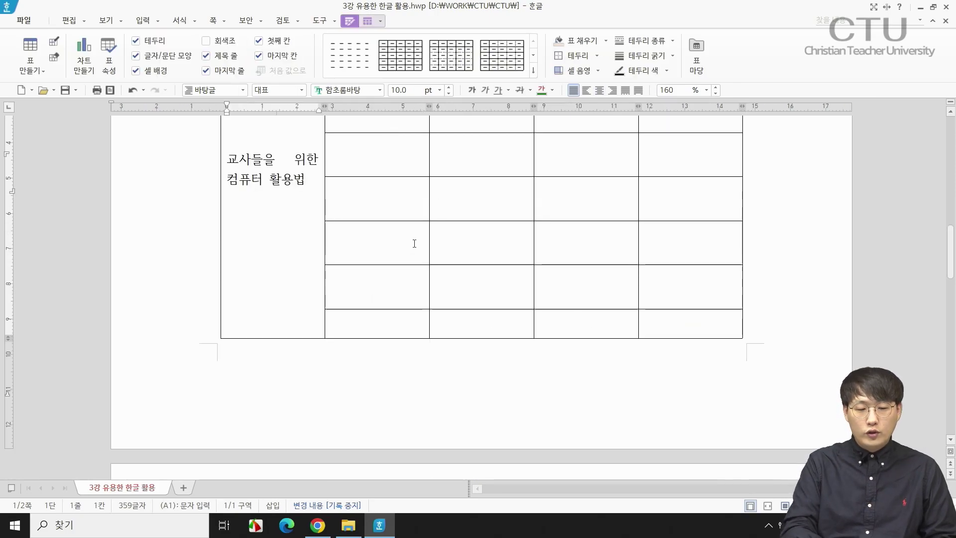
Step: Check the remaining empty rows and remove the empty sixth row of the table
{"action": "scroll", "coordinate": [414, 243], "scroll_direction": "down", "scroll_amount": 10}
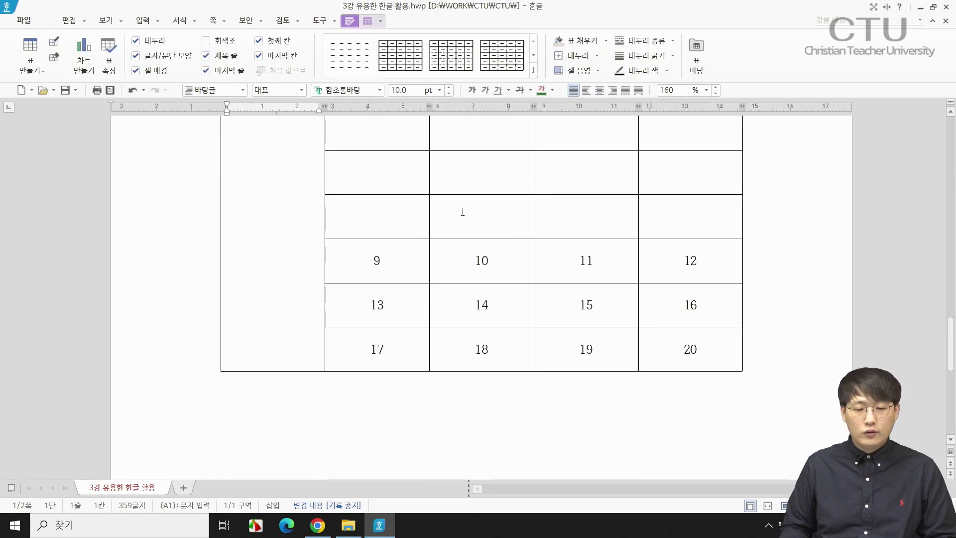
{"action": "scroll", "coordinate": [406, 235], "scroll_direction": "up", "scroll_amount": 3}
{"action": "scroll", "coordinate": [386, 288], "scroll_direction": "down", "scroll_amount": 1}
{"action": "scroll", "coordinate": [387, 274], "scroll_direction": "up", "scroll_amount": 9}
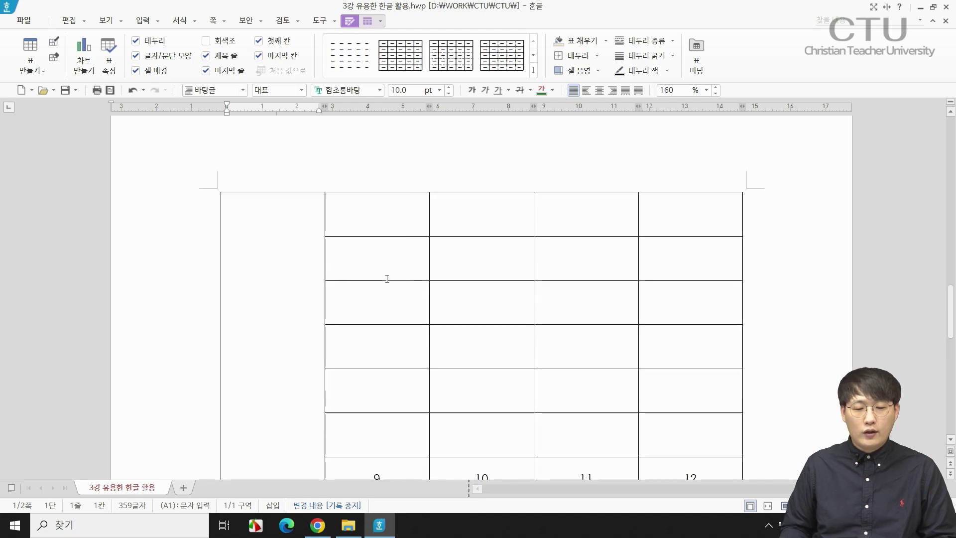
{"action": "scroll", "coordinate": [387, 273], "scroll_direction": "up", "scroll_amount": 8}
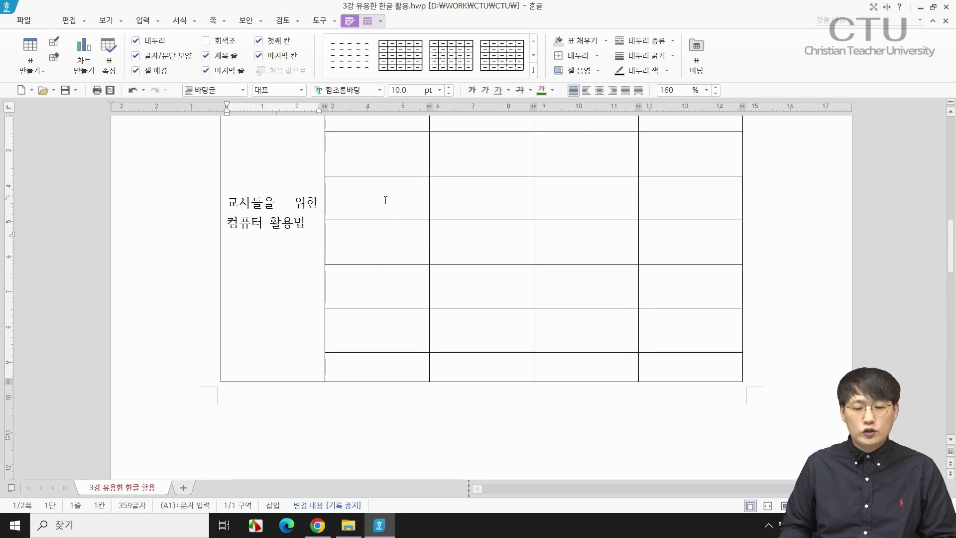
{"action": "left_click", "coordinate": [406, 280]}
{"action": "left_click", "coordinate": [509, 400]}
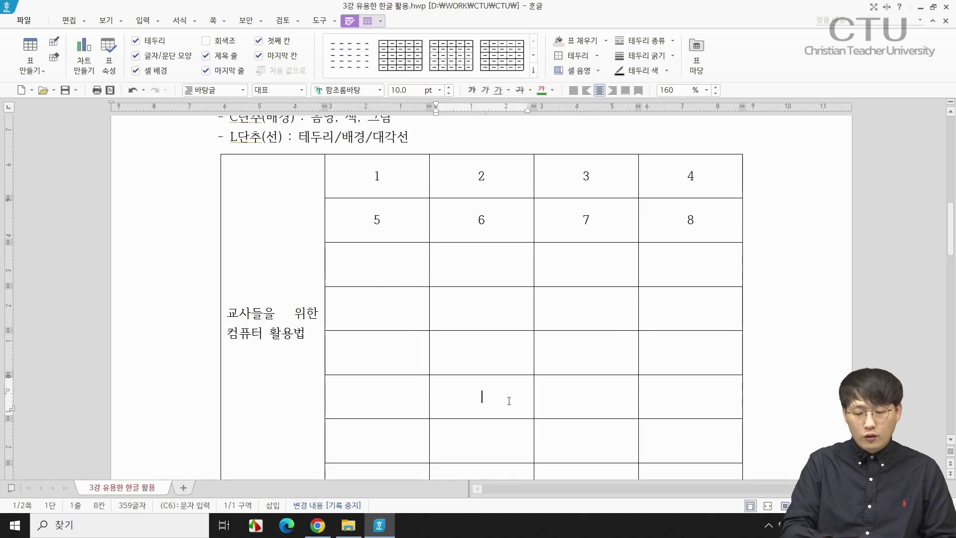
{"action": "key", "text": "alt+Home"}
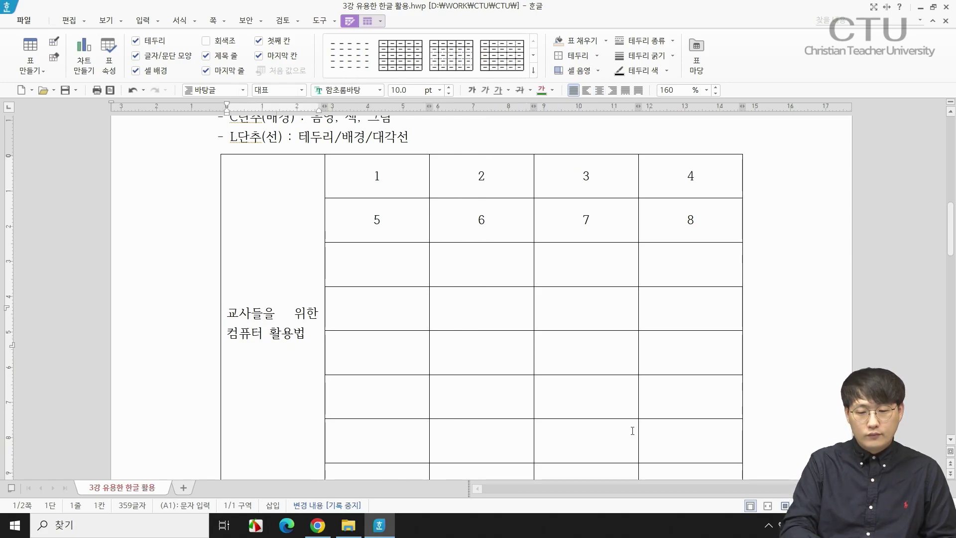
Step: Remove the empty eighth row of the table and then the empty sixth row
{"action": "scroll", "coordinate": [597, 408], "scroll_direction": "down", "scroll_amount": 5}
{"action": "left_click", "coordinate": [405, 250]}
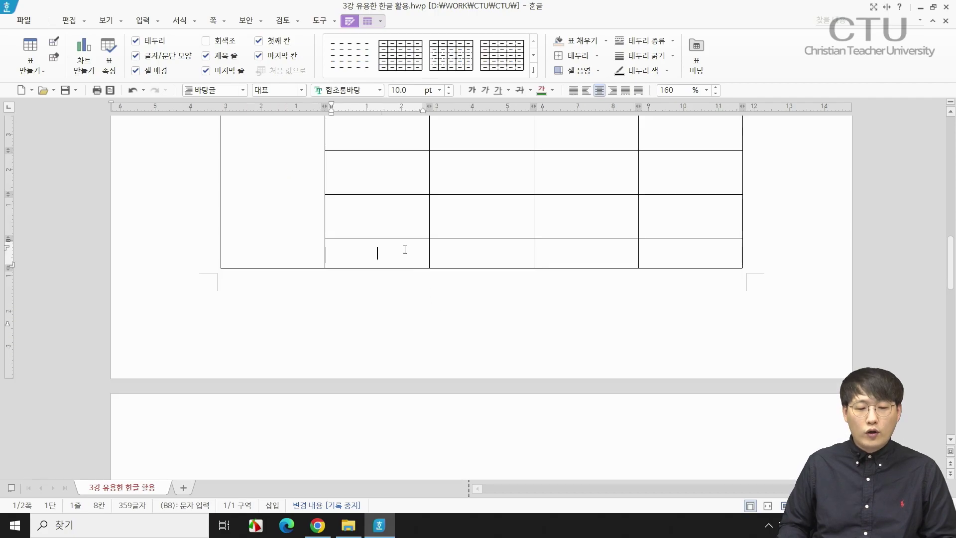
{"action": "key", "text": "F5"}
{"action": "scroll", "coordinate": [410, 246], "scroll_direction": "up", "scroll_amount": 2}
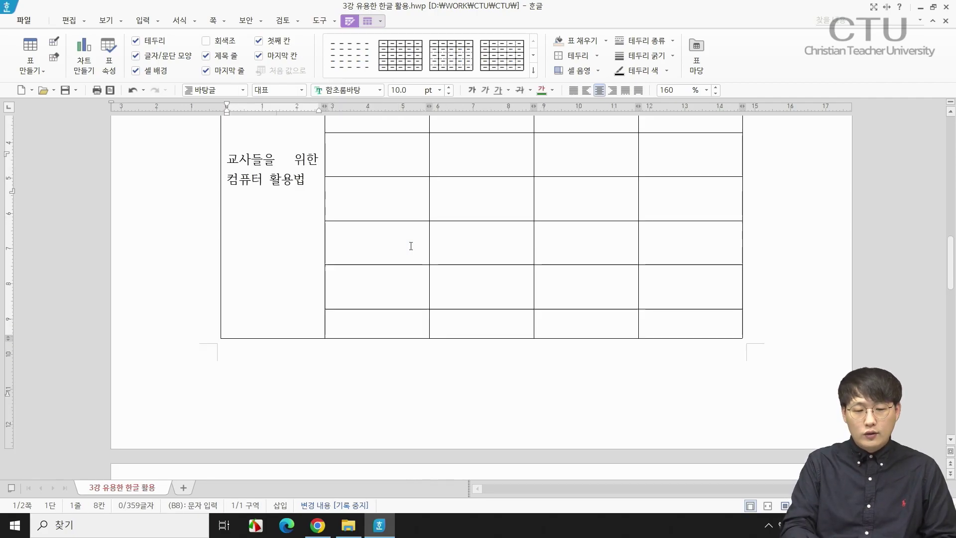
{"action": "left_click", "coordinate": [396, 254]}
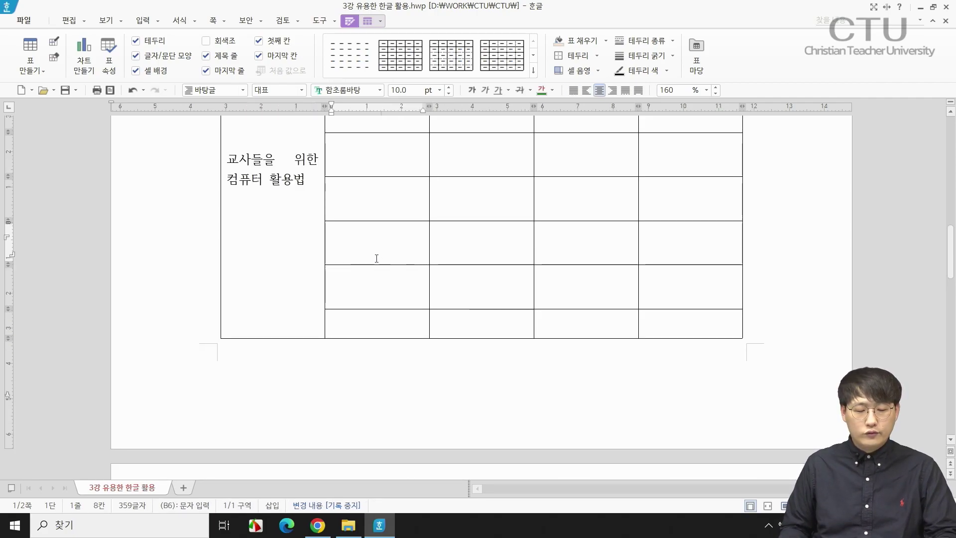
{"action": "key", "text": "Left"}
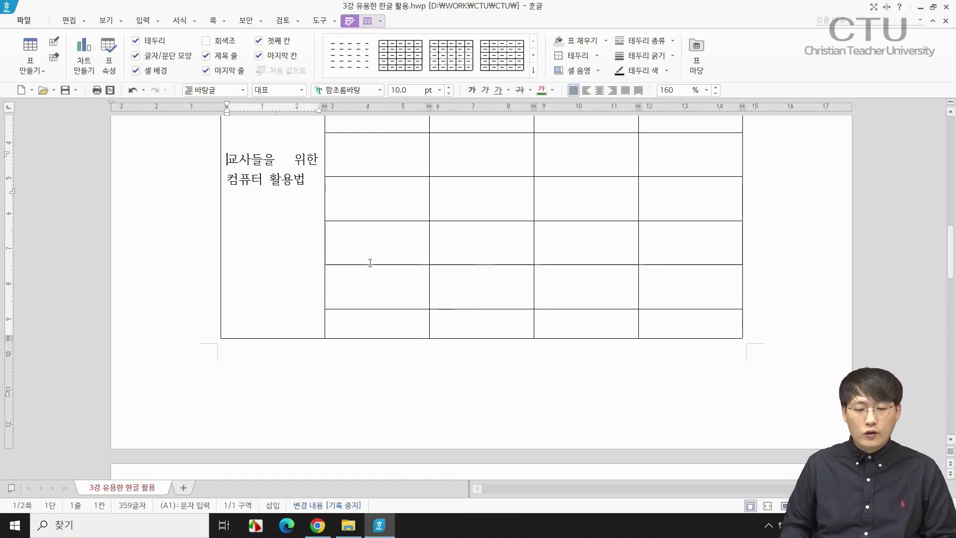
Step: Remove three more empty rows so that the table's second page begins with the row starting with 9
{"action": "scroll", "coordinate": [370, 263], "scroll_direction": "down", "scroll_amount": 6}
{"action": "scroll", "coordinate": [384, 275], "scroll_direction": "up", "scroll_amount": 2}
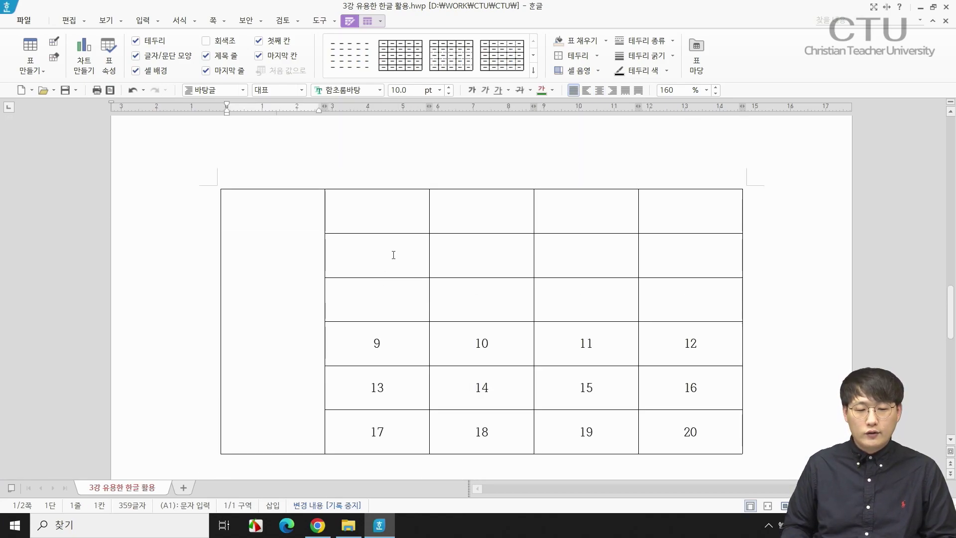
{"action": "scroll", "coordinate": [387, 286], "scroll_direction": "up", "scroll_amount": 5}
{"action": "scroll", "coordinate": [389, 292], "scroll_direction": "down", "scroll_amount": 6}
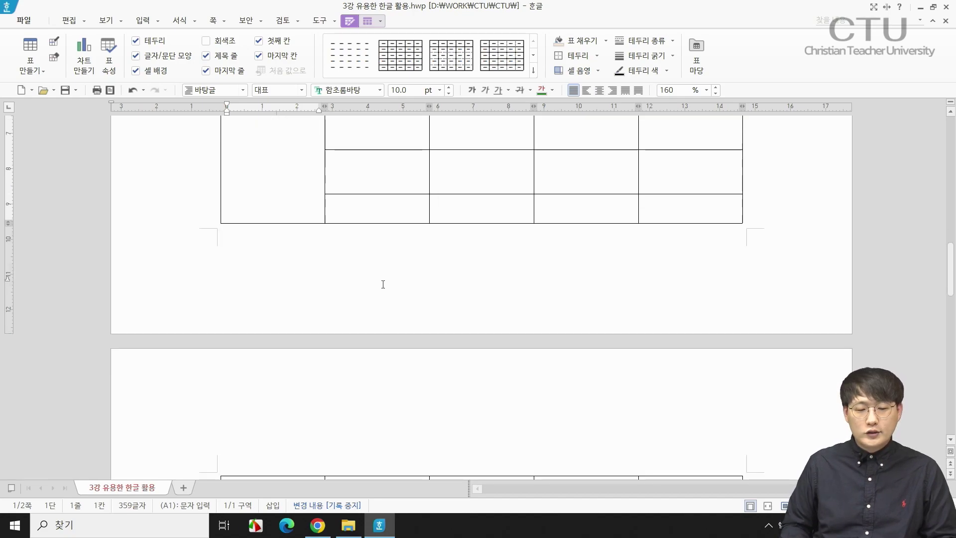
{"action": "left_click", "coordinate": [382, 310]}
{"action": "key", "text": "ctrl+Page_Up"}
{"action": "scroll", "coordinate": [405, 314], "scroll_direction": "down", "scroll_amount": 6}
{"action": "scroll", "coordinate": [386, 249], "scroll_direction": "up", "scroll_amount": 1}
{"action": "scroll", "coordinate": [386, 249], "scroll_direction": "down", "scroll_amount": 1}
{"action": "scroll", "coordinate": [388, 246], "scroll_direction": "up", "scroll_amount": 5}
{"action": "left_click", "coordinate": [385, 287]}
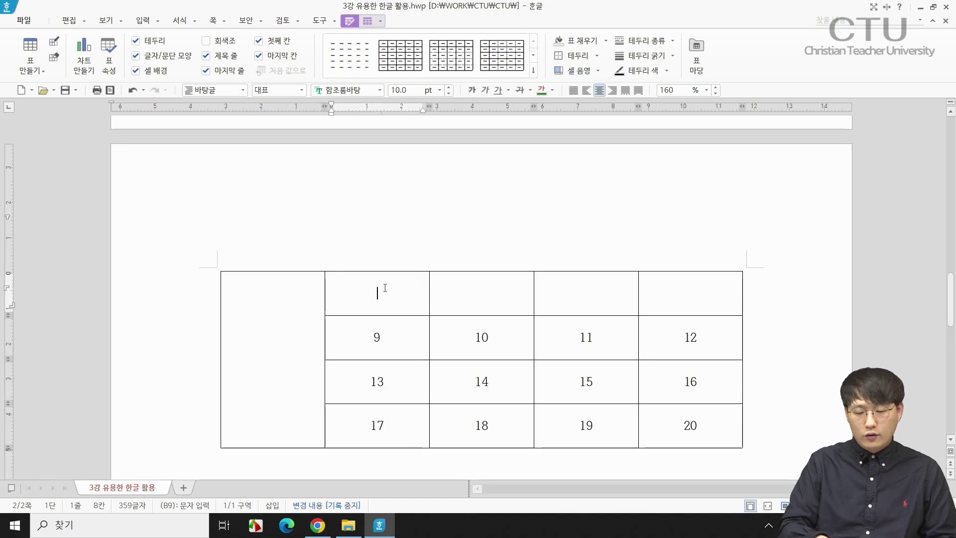
{"action": "key", "text": "ctrl+Page_Up"}
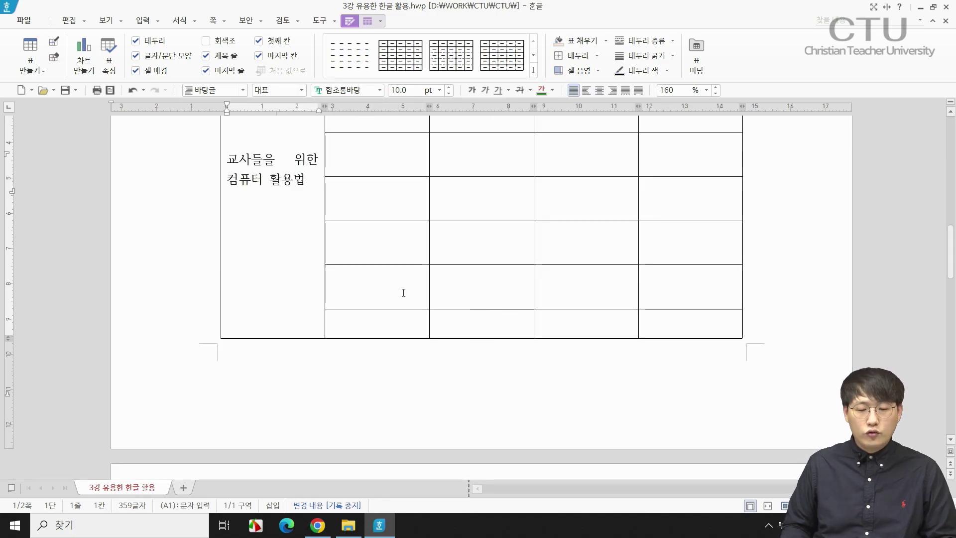
Step: Remove the three lowest empty rows from the first-page part of the table
{"action": "scroll", "coordinate": [394, 294], "scroll_direction": "down", "scroll_amount": 5}
{"action": "scroll", "coordinate": [384, 334], "scroll_direction": "up", "scroll_amount": 1}
{"action": "scroll", "coordinate": [388, 343], "scroll_direction": "up", "scroll_amount": 5}
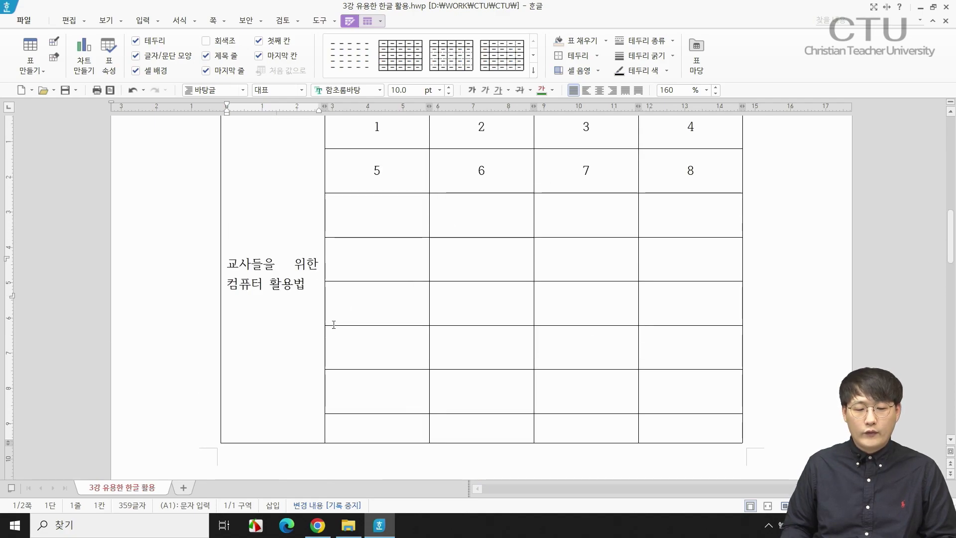
{"action": "left_click", "coordinate": [371, 426]}
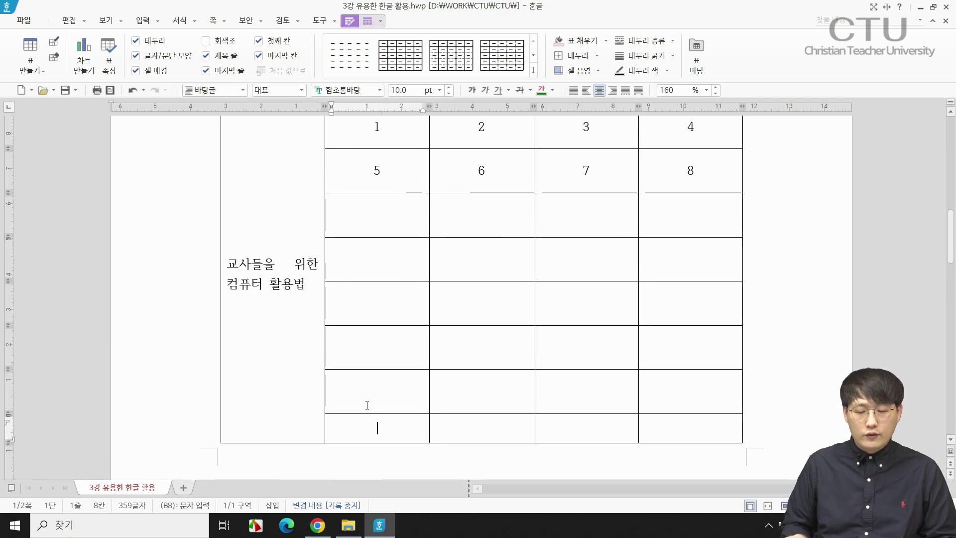
{"action": "key", "text": "ctrl+v"}
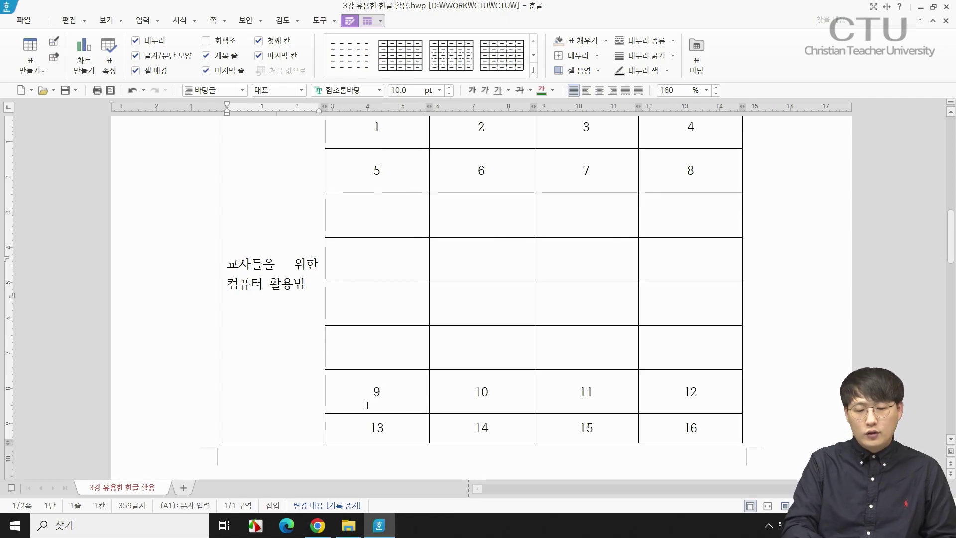
{"action": "left_click", "coordinate": [378, 365]}
{"action": "key", "text": "ctrl+v"}
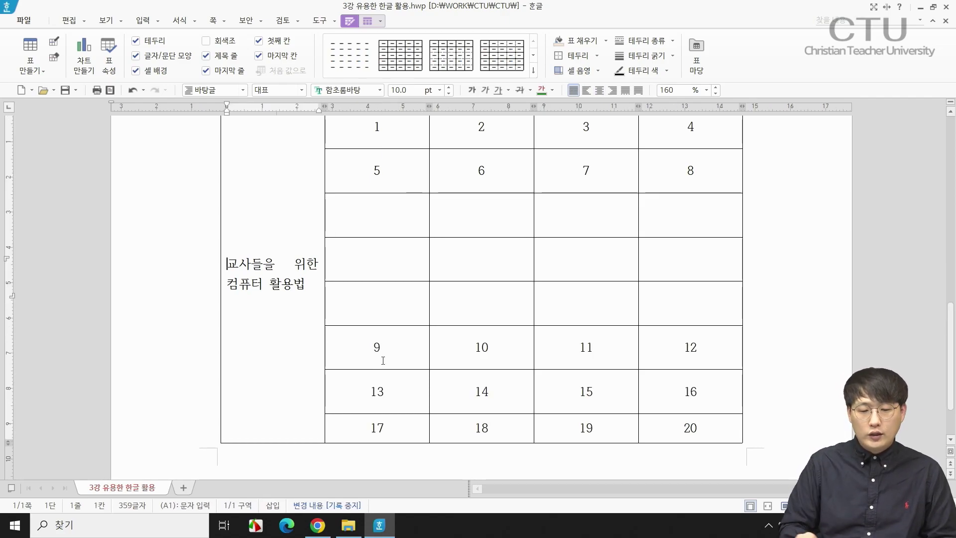
Step: Remove the last three empty rows between the rows starting with 5 and 9
{"action": "left_click", "coordinate": [349, 297]}
{"action": "key", "text": "ctrl+BackSpace"}
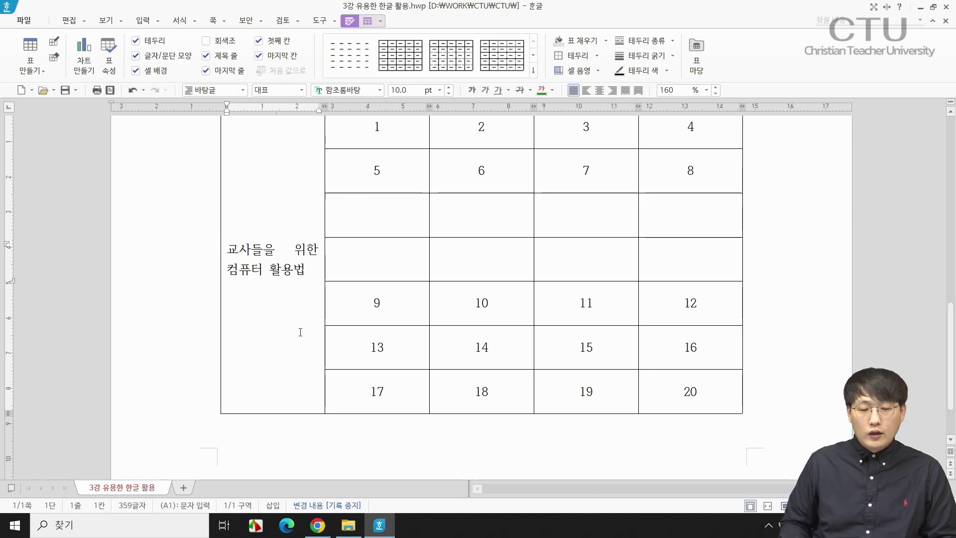
{"action": "key", "text": "ctrl+BackSpace"}
{"action": "left_click", "coordinate": [380, 216]}
{"action": "key", "text": "ctrl+BackSpace"}
{"action": "key", "text": "Up"}
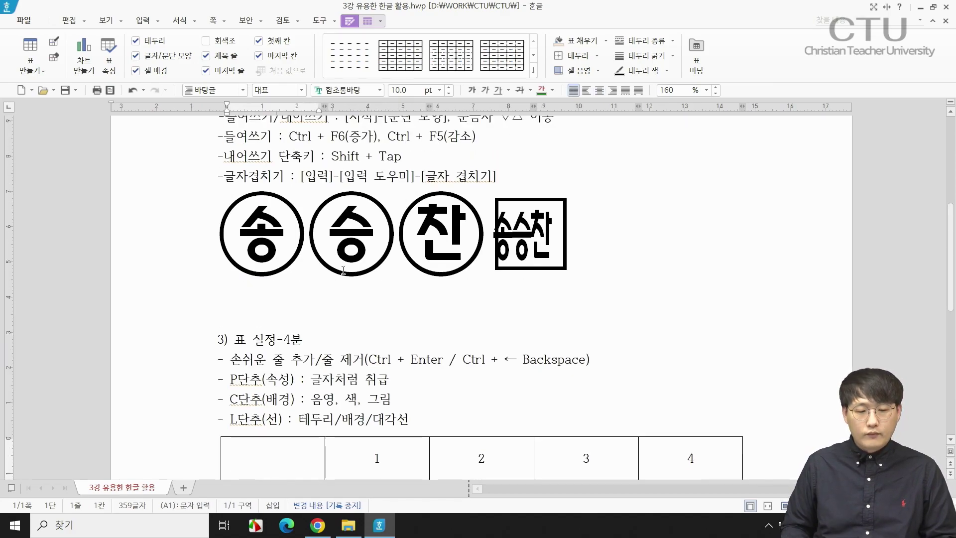
Step: Examine the P단추(속성) and C단추(배경) notes together with the numbered table below them
{"action": "left_click", "coordinate": [400, 380]}
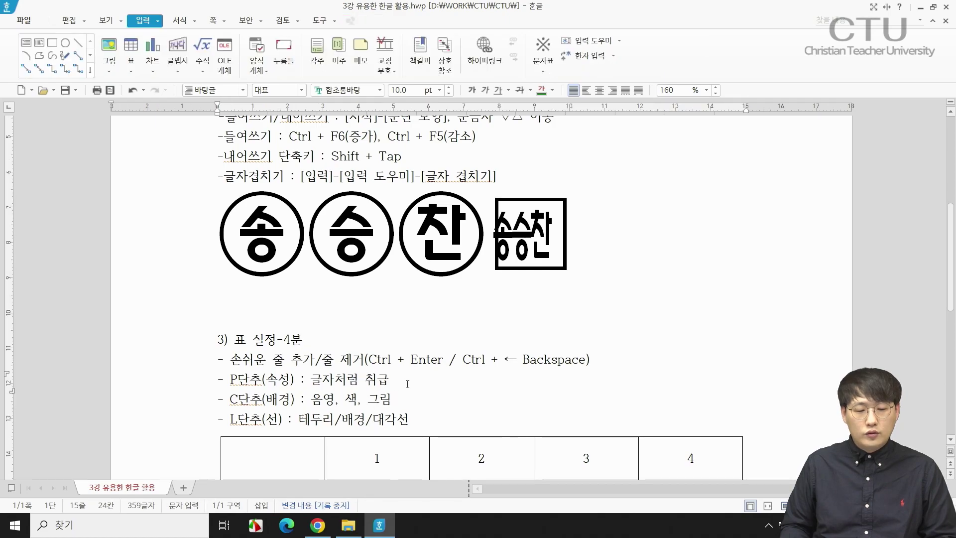
{"action": "scroll", "coordinate": [399, 380], "scroll_direction": "down", "scroll_amount": 2}
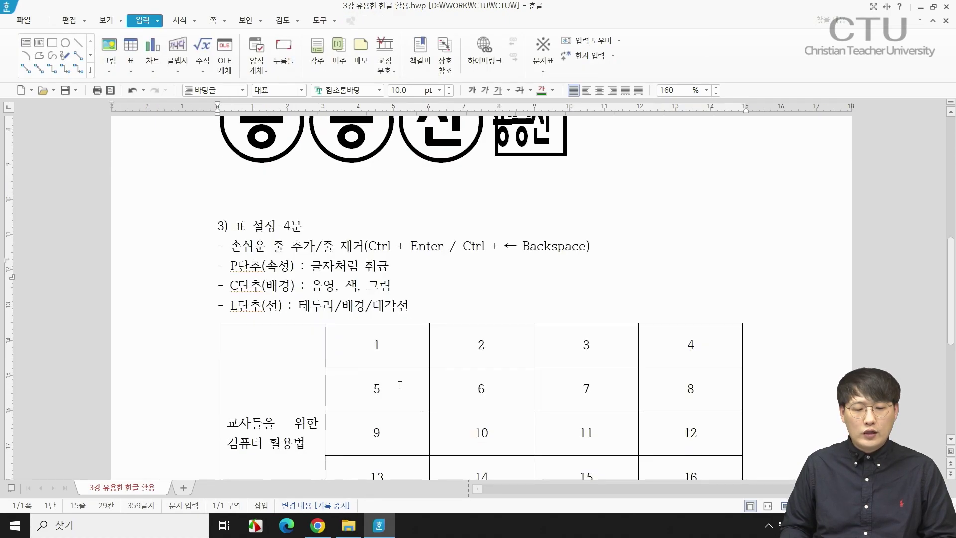
{"action": "scroll", "coordinate": [394, 369], "scroll_direction": "down", "scroll_amount": 1}
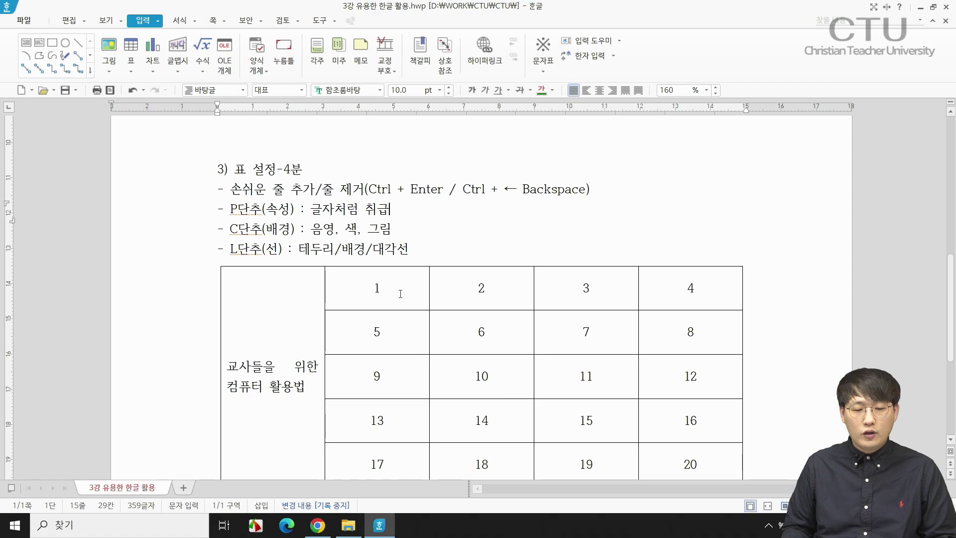
{"action": "left_click", "coordinate": [389, 281]}
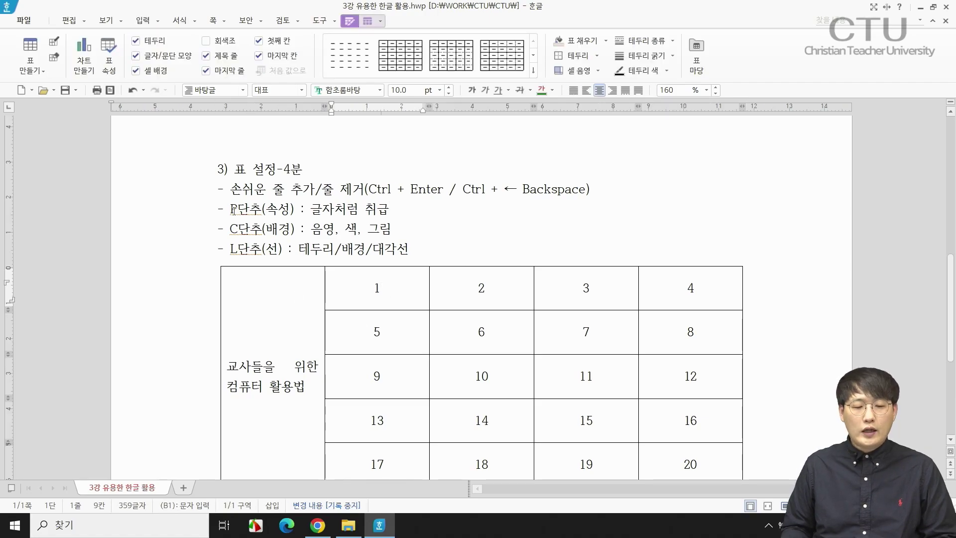
{"action": "left_click", "coordinate": [232, 226]}
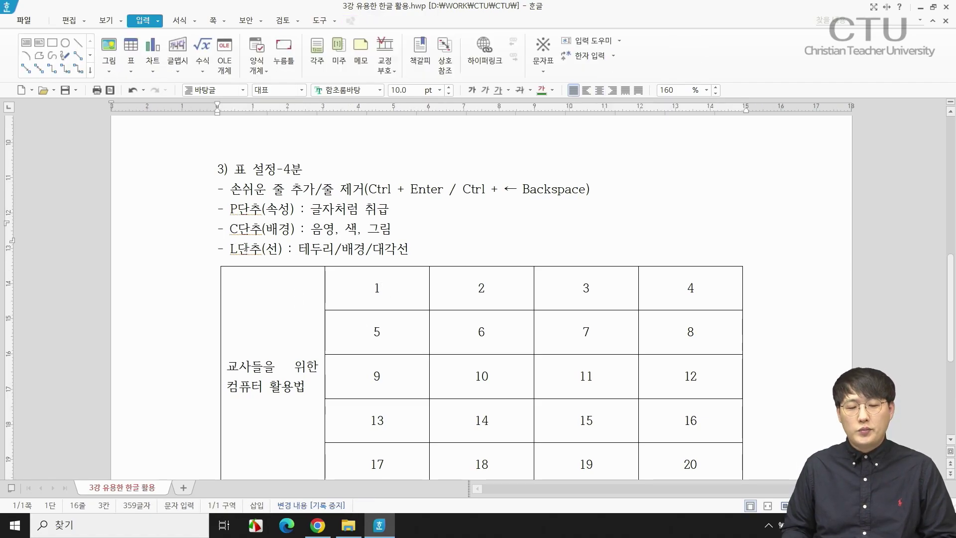
Step: Select the tall cell containing 교사들을 위한 컴퓨터 활용법 and open its table/cell properties
{"action": "left_click", "coordinate": [311, 347]}
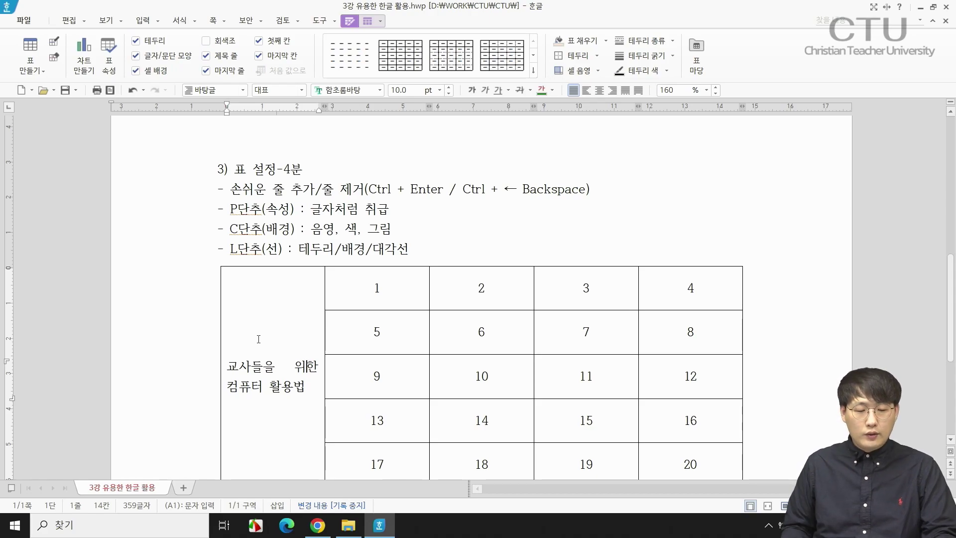
{"action": "key", "text": "F5"}
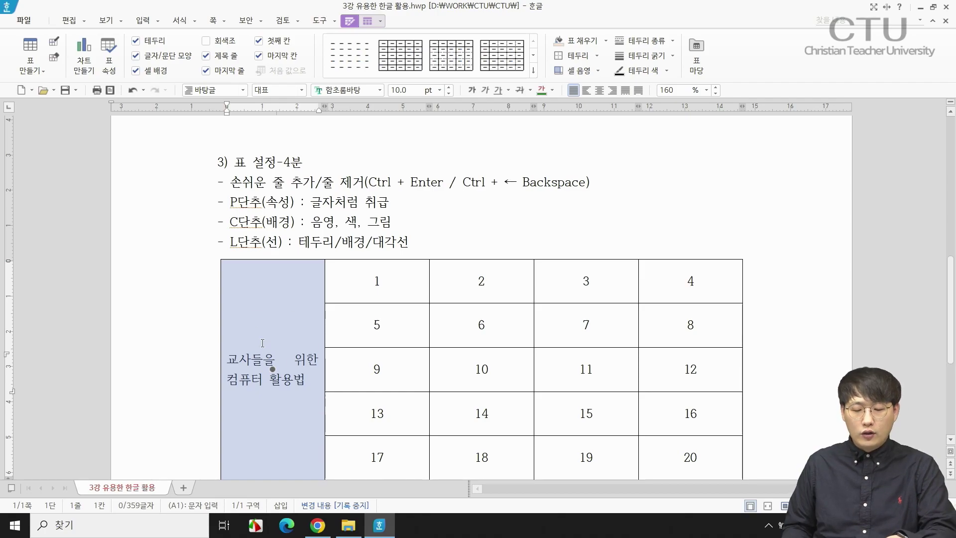
{"action": "key", "text": "p"}
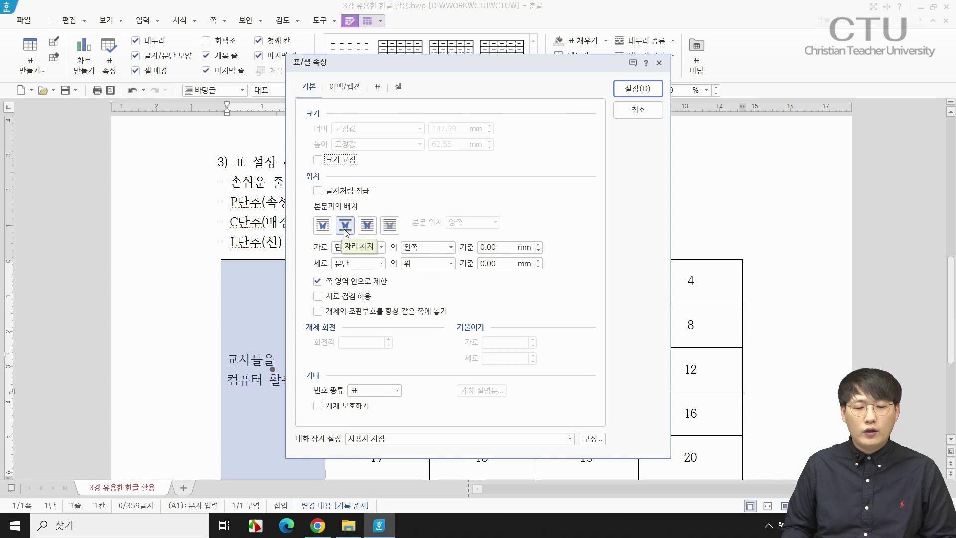
Step: Try the different 본문과의 배치 text placement options for the table, including 자리 차지
{"action": "left_click", "coordinate": [325, 227]}
{"action": "left_click", "coordinate": [344, 228]}
{"action": "left_click", "coordinate": [326, 227]}
{"action": "left_click", "coordinate": [344, 227]}
{"action": "left_click", "coordinate": [326, 227]}
{"action": "left_click", "coordinate": [346, 226]}
{"action": "left_click", "coordinate": [330, 227]}
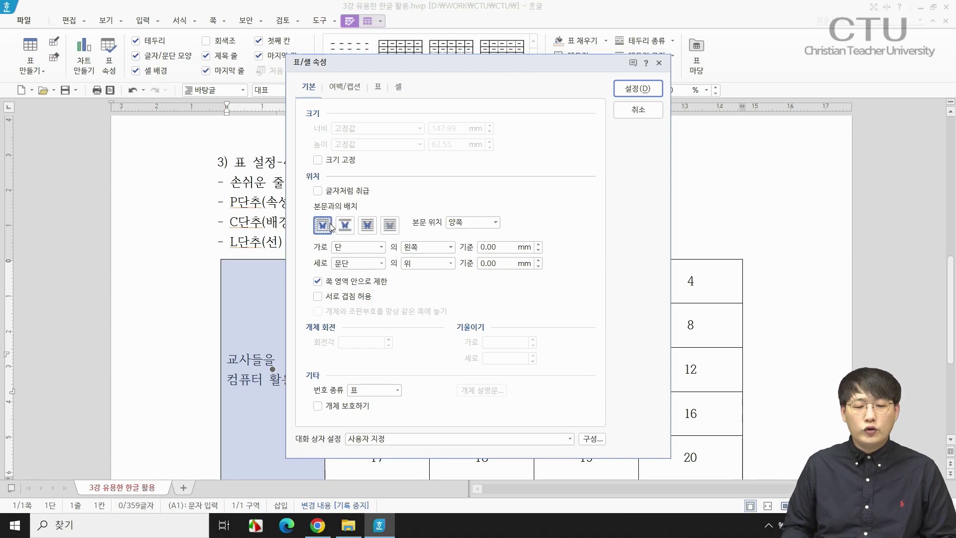
{"action": "left_click", "coordinate": [368, 227]}
{"action": "left_click", "coordinate": [393, 227]}
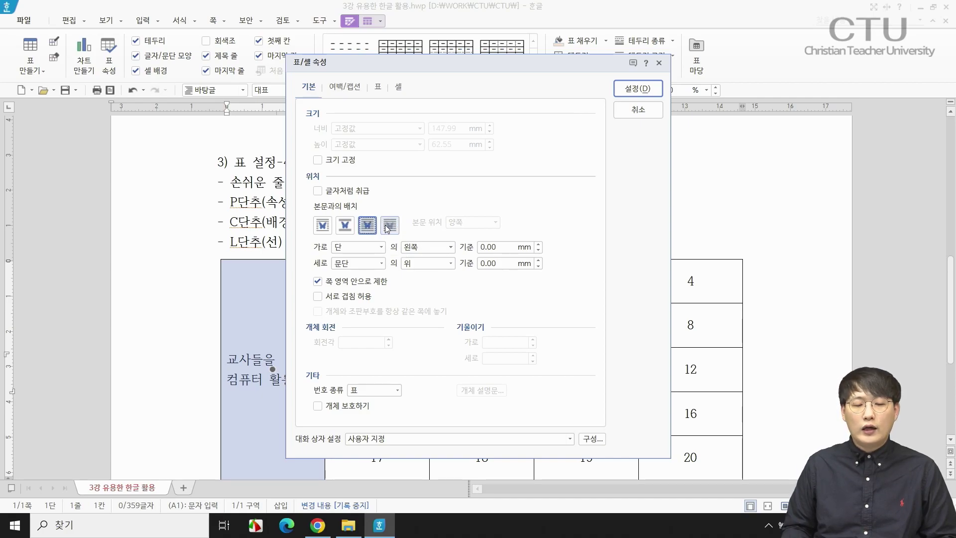
{"action": "left_click", "coordinate": [323, 226]}
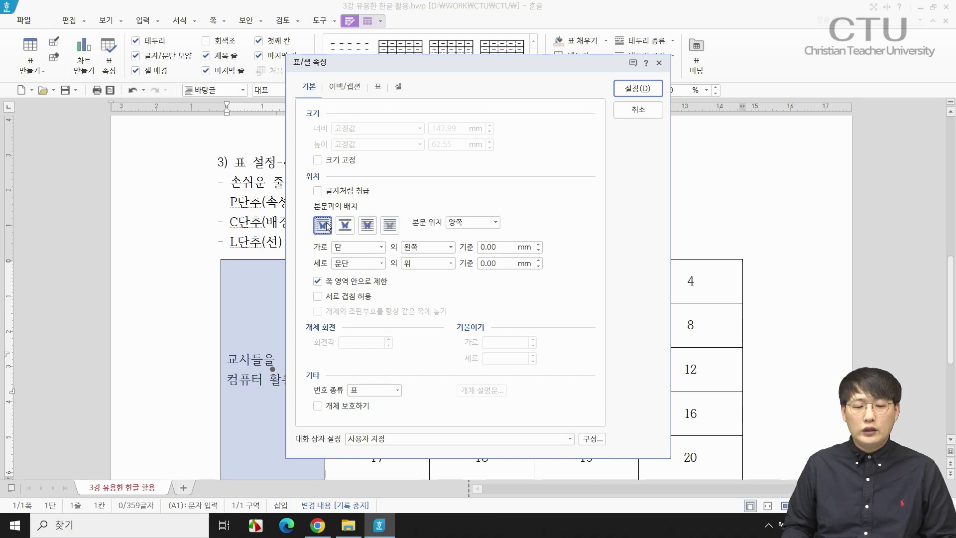
{"action": "left_click", "coordinate": [345, 225]}
{"action": "left_click", "coordinate": [320, 229]}
{"action": "left_click", "coordinate": [344, 226]}
{"action": "left_click", "coordinate": [325, 226]}
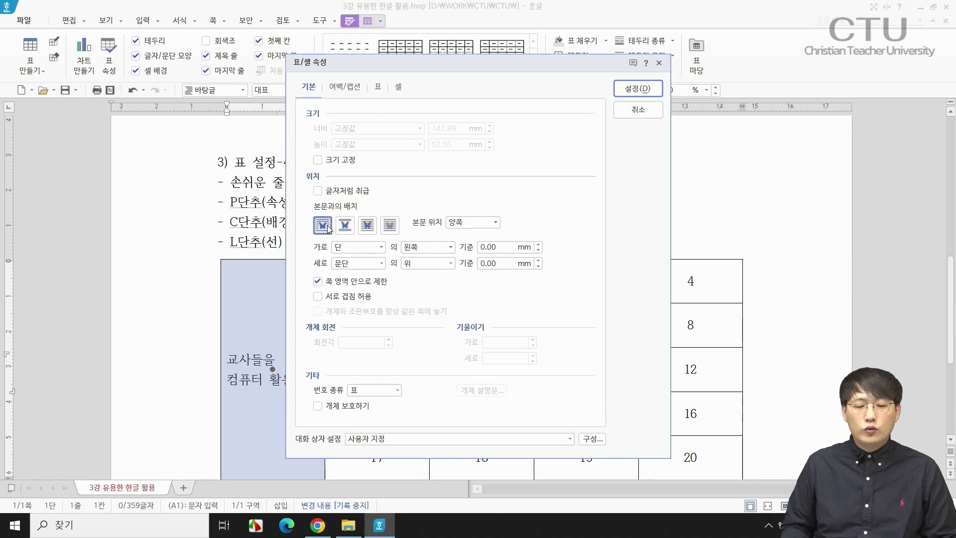
Step: Enable 글자처럼 취급 for the table, apply the properties and deselect the tall cell
{"action": "left_click", "coordinate": [351, 195]}
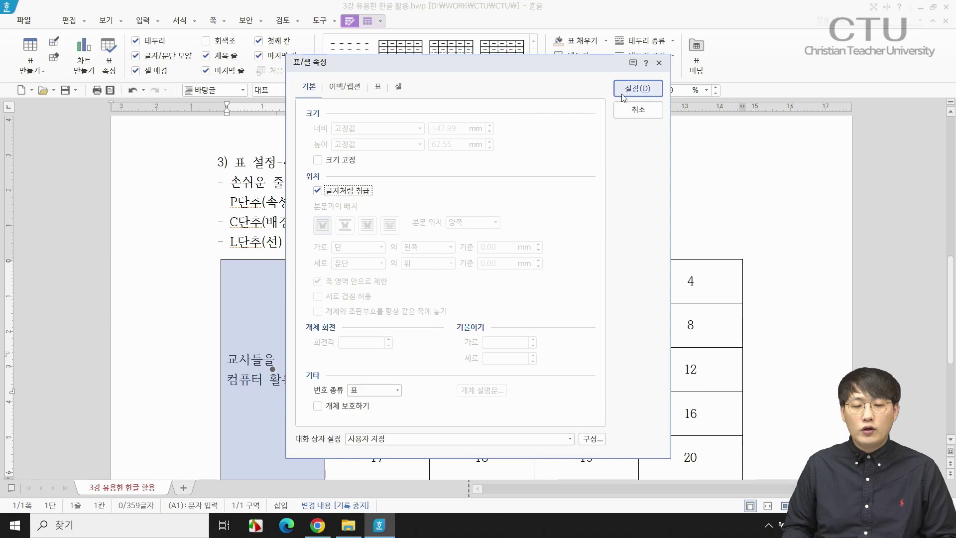
{"action": "left_click", "coordinate": [639, 87]}
{"action": "scroll", "coordinate": [480, 300], "scroll_direction": "down", "scroll_amount": 2}
{"action": "scroll", "coordinate": [463, 309], "scroll_direction": "up", "scroll_amount": 1}
{"action": "scroll", "coordinate": [426, 313], "scroll_direction": "down", "scroll_amount": 3}
{"action": "scroll", "coordinate": [355, 311], "scroll_direction": "up", "scroll_amount": 6}
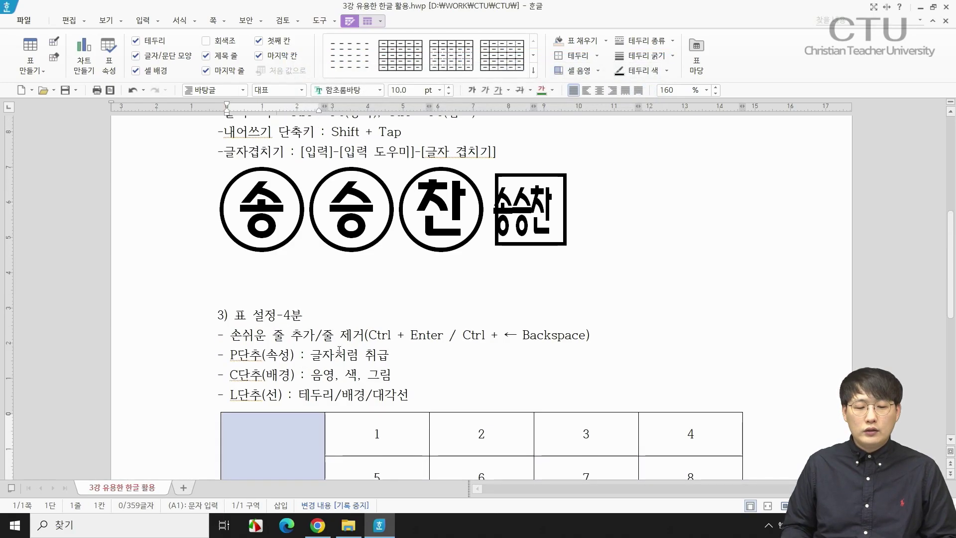
{"action": "scroll", "coordinate": [360, 313], "scroll_direction": "down", "scroll_amount": 2}
{"action": "left_click", "coordinate": [406, 324]}
{"action": "key", "text": "Escape"}
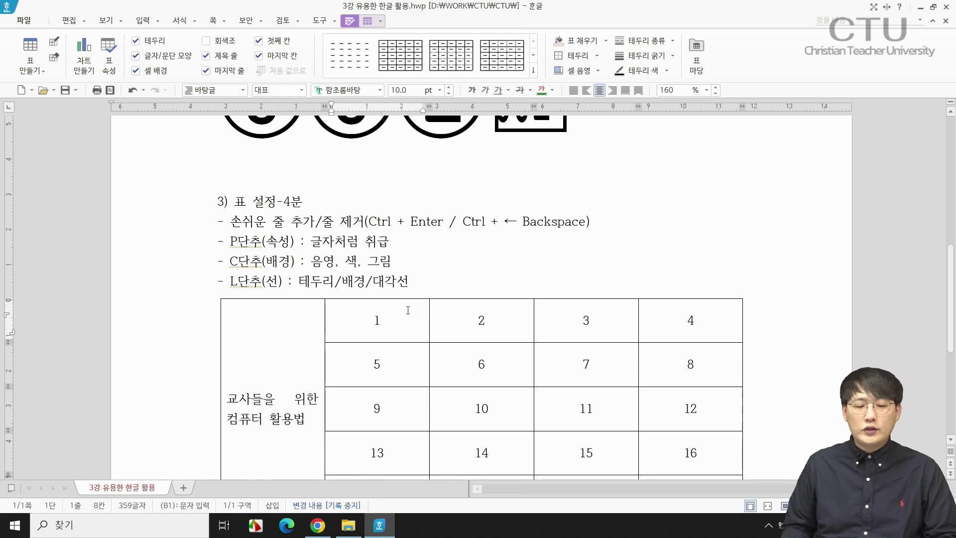
Step: Insert blank lines between the L단추(선) note and the table, and remove them again
{"action": "left_click", "coordinate": [424, 284]}
{"action": "key", "text": "Return"}
{"action": "key", "text": "Return"}
{"action": "key", "text": "Return"}
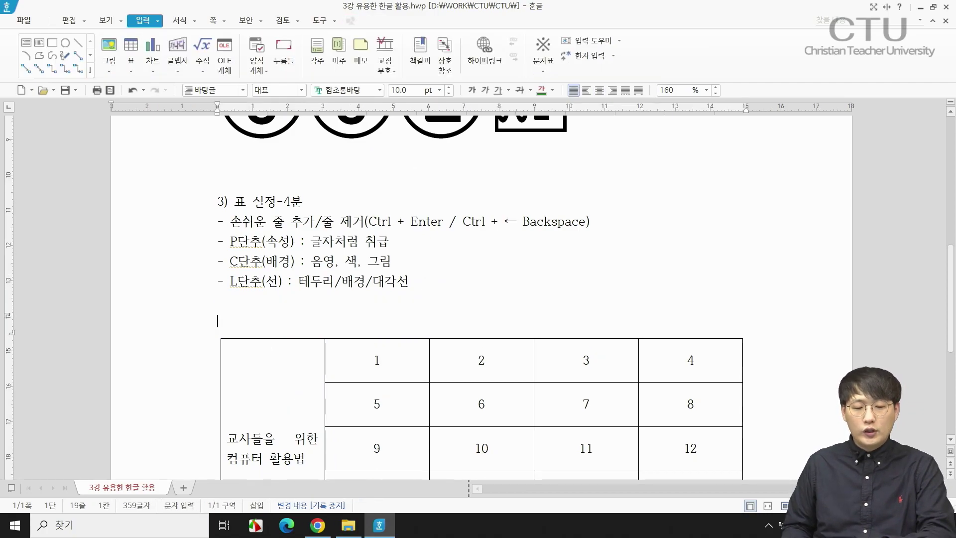
{"action": "key", "text": "BackSpace"}
{"action": "key", "text": "BackSpace"}
{"action": "key", "text": "BackSpace"}
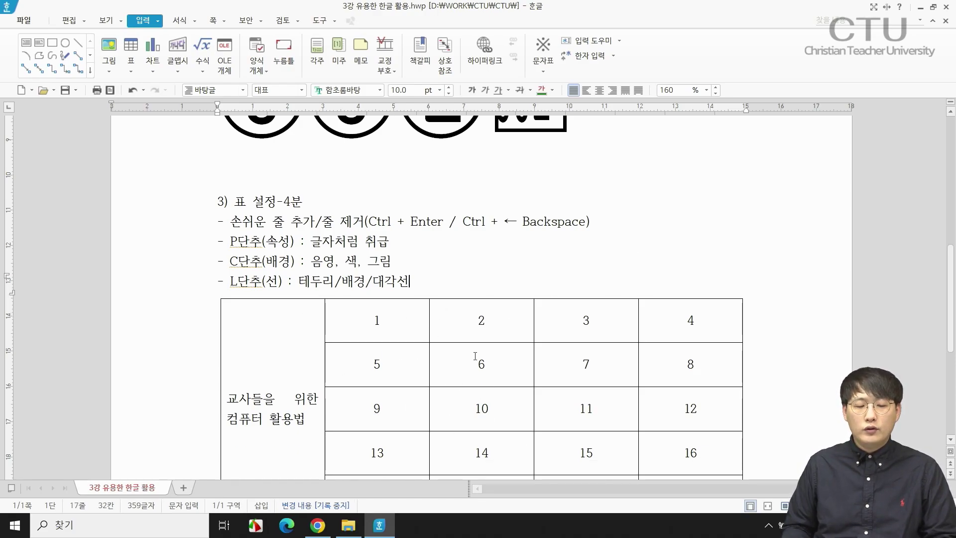
Step: Fill the tall 교사들을 위한 컴퓨터 활용법 cell with a light grey face colour
{"action": "left_click", "coordinate": [262, 369]}
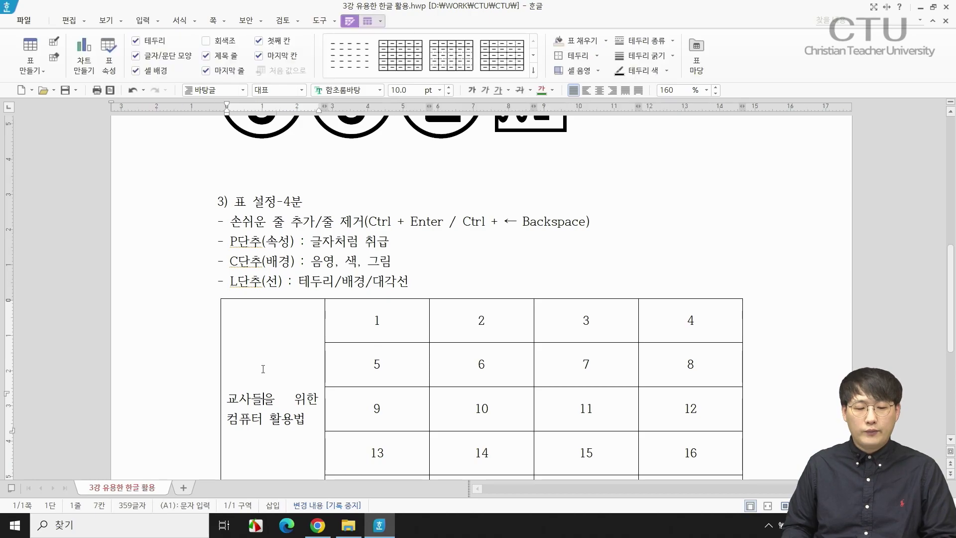
{"action": "key", "text": "F5"}
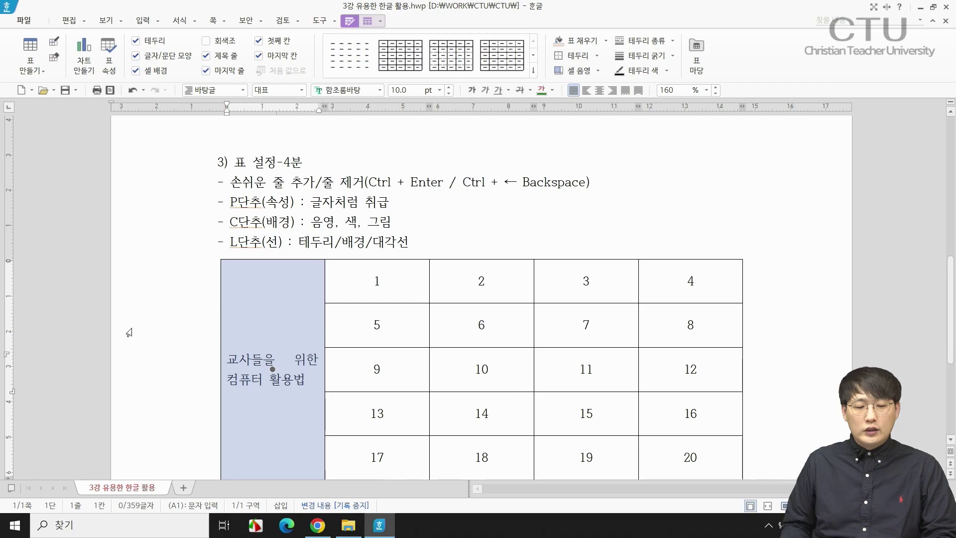
{"action": "left_click", "coordinate": [232, 338]}
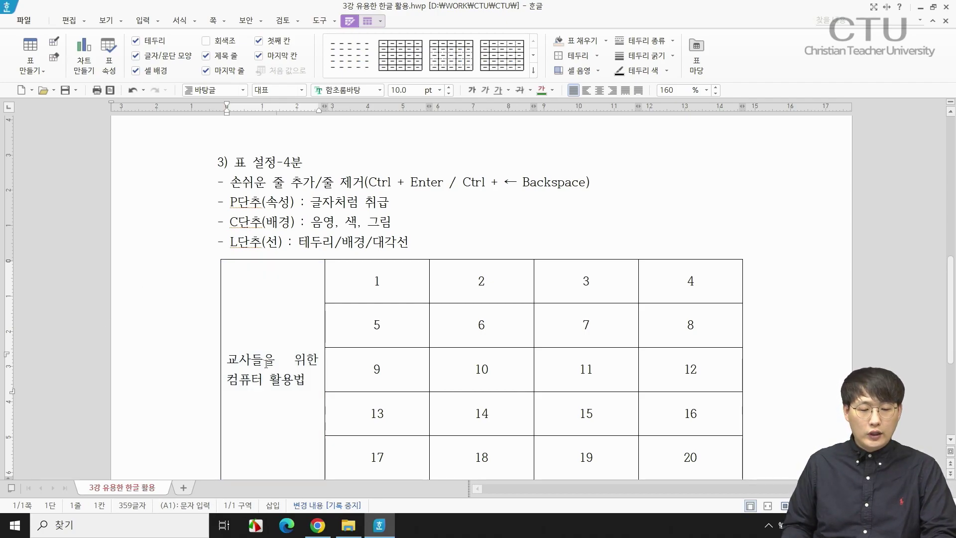
{"action": "key", "text": "F5"}
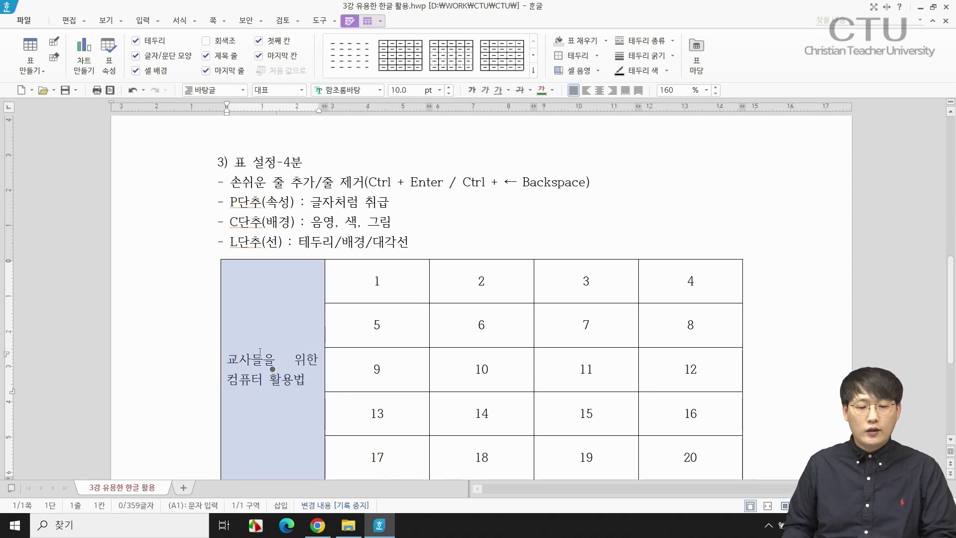
{"action": "key", "text": "c"}
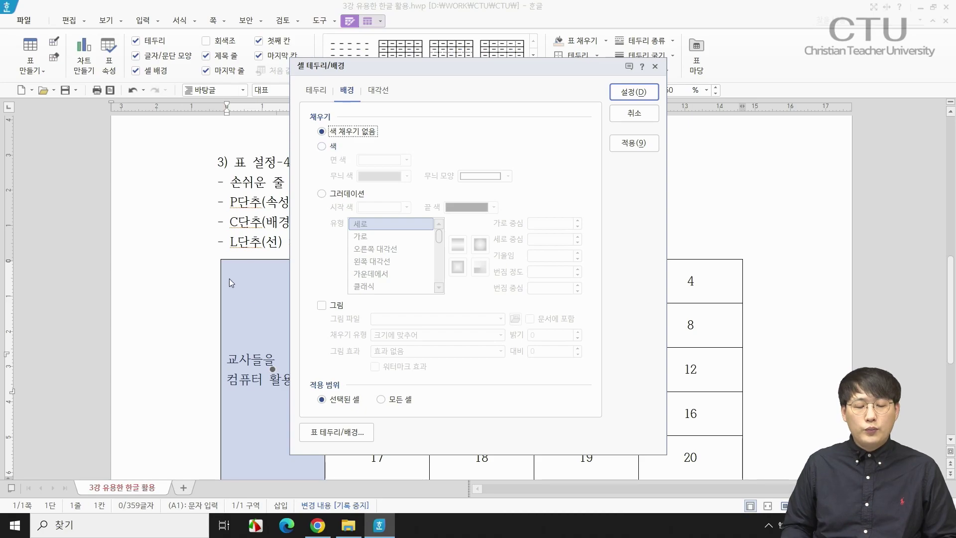
{"action": "left_click", "coordinate": [336, 148]}
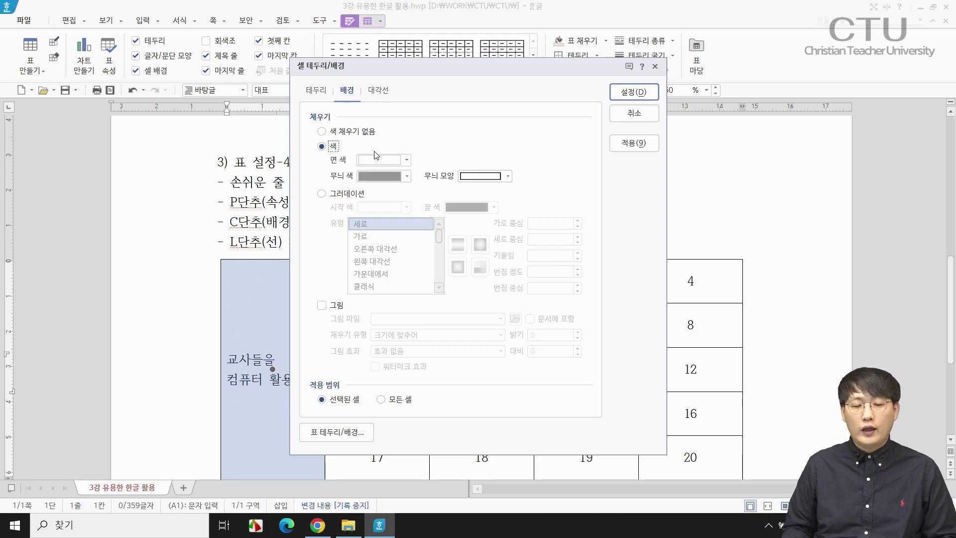
{"action": "left_click", "coordinate": [386, 160]}
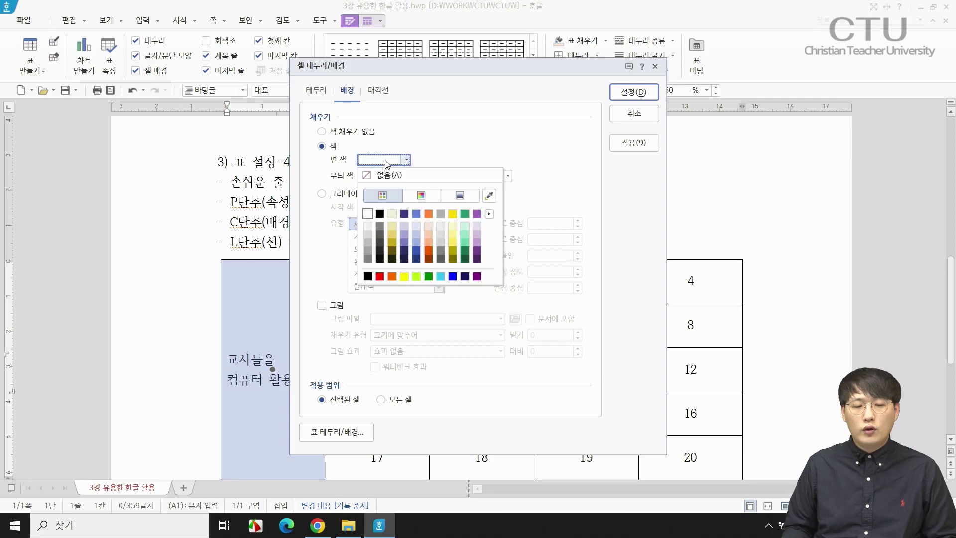
{"action": "left_click", "coordinate": [368, 228]}
{"action": "left_click", "coordinate": [619, 95]}
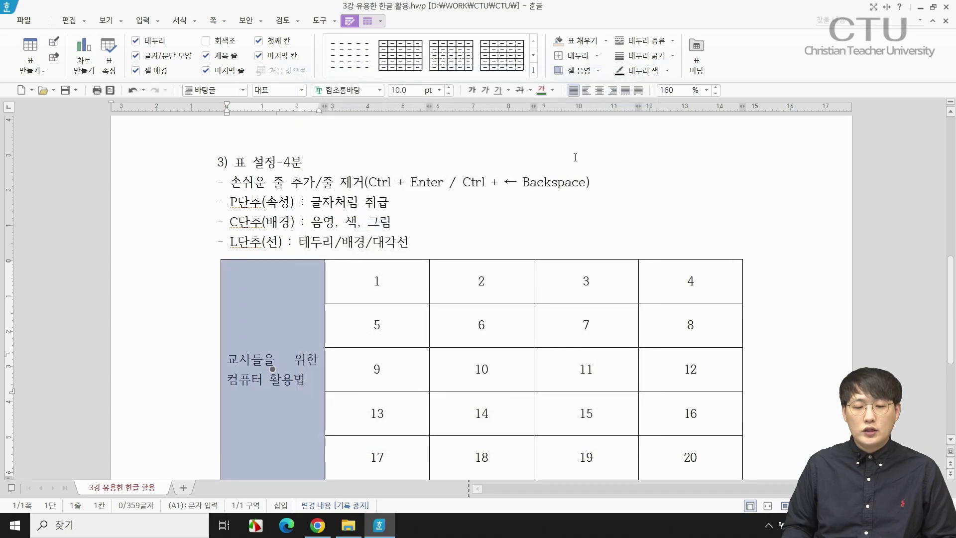
{"action": "scroll", "coordinate": [241, 359], "scroll_direction": "down", "scroll_amount": 2}
Step: Change the tall cell's face colour to light blue
{"action": "left_click", "coordinate": [285, 296]}
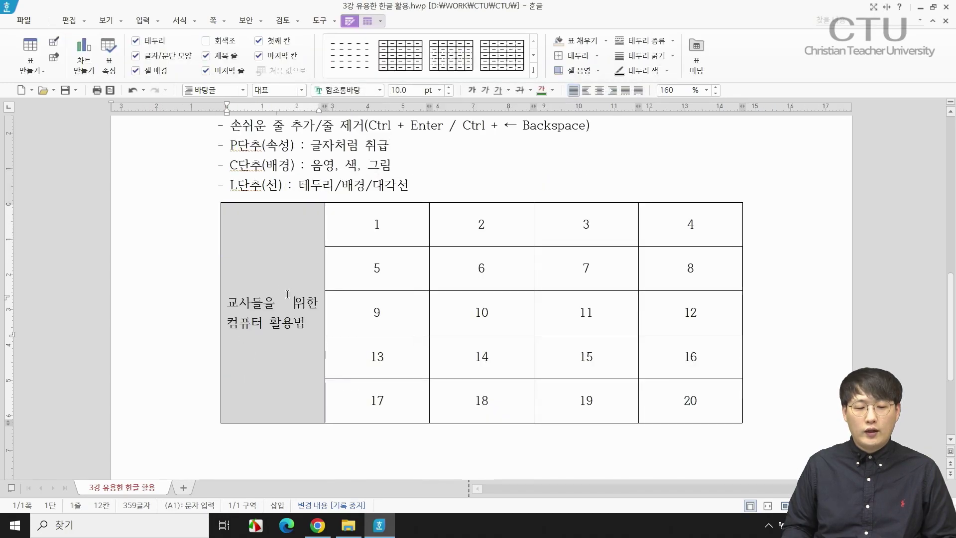
{"action": "key", "text": "F5"}
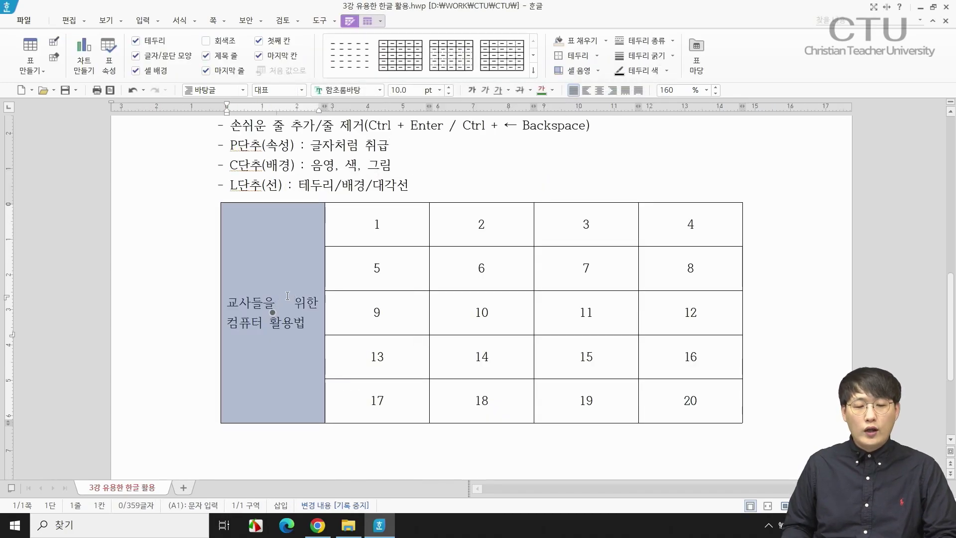
{"action": "key", "text": "l"}
{"action": "left_click", "coordinate": [377, 158]}
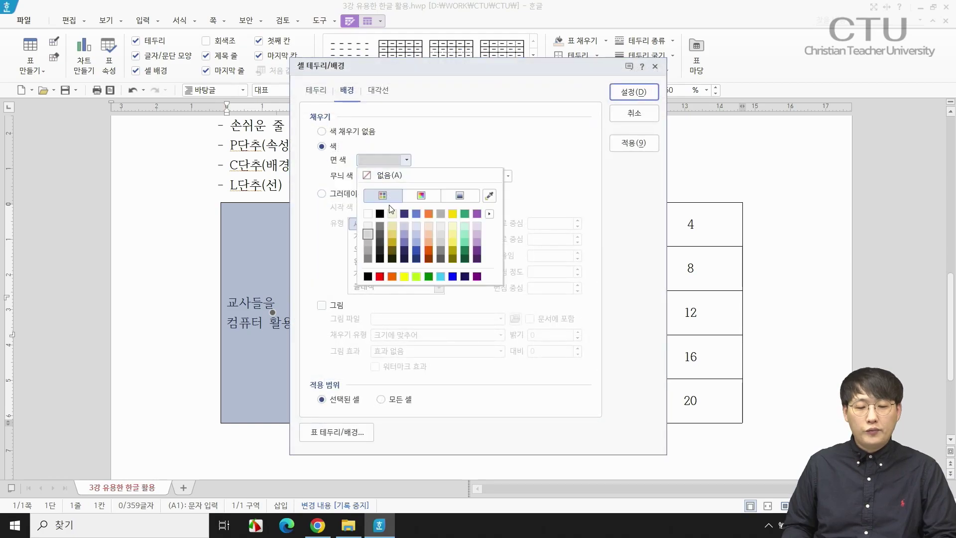
{"action": "left_click", "coordinate": [411, 228]}
{"action": "left_click", "coordinate": [640, 96]}
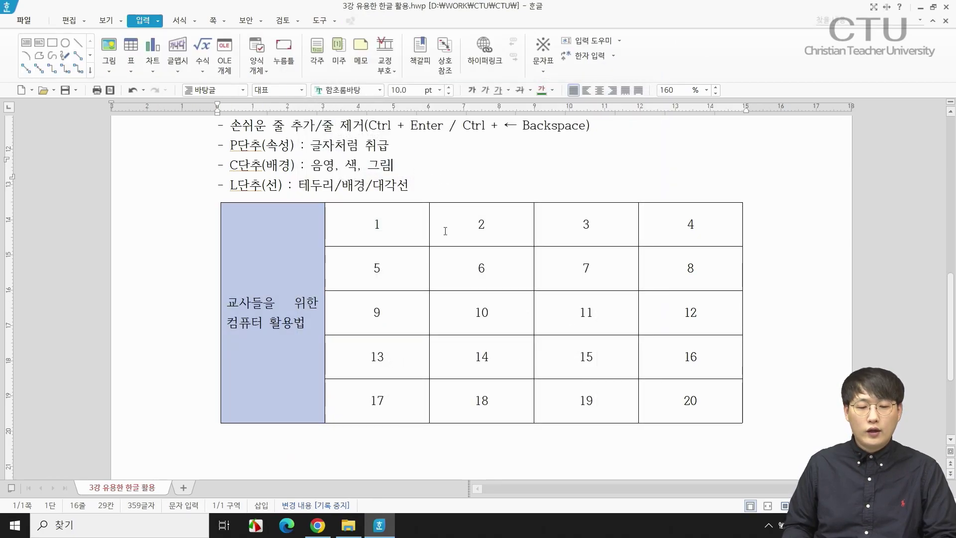
Step: Set the picture IMG_0770-1 (2).jpg, embedded in the document, as the background of the tall cell and deselect the cell
{"action": "left_click", "coordinate": [263, 308]}
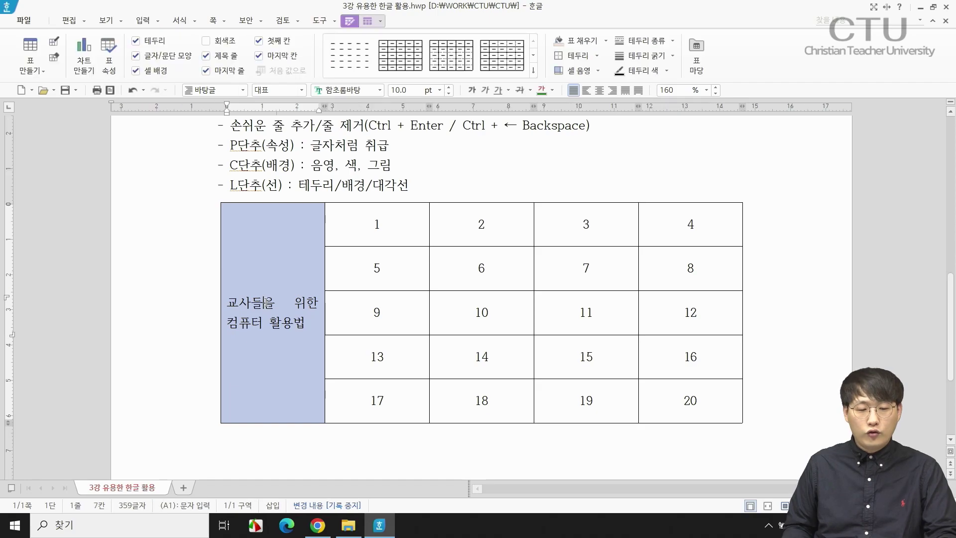
{"action": "key", "text": "F5"}
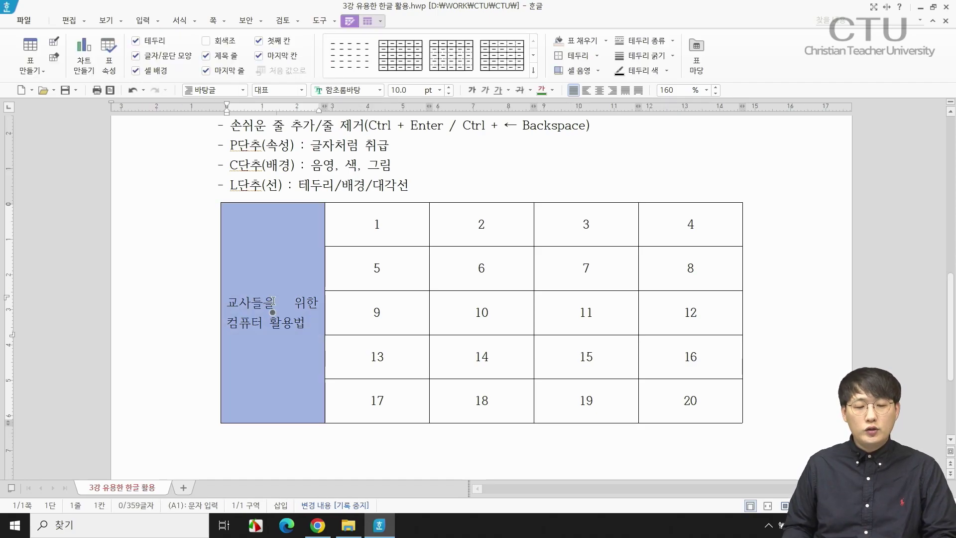
{"action": "key", "text": "c"}
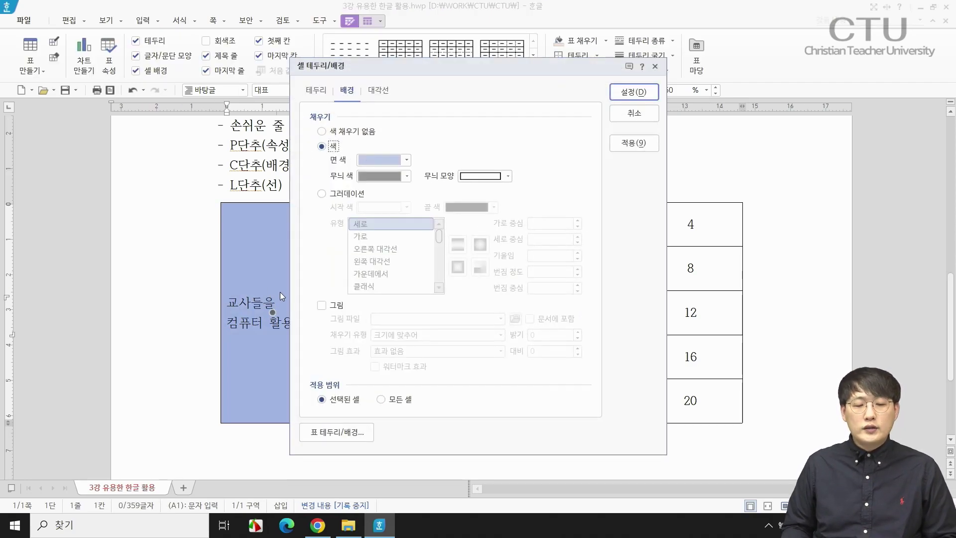
{"action": "left_click", "coordinate": [335, 308]}
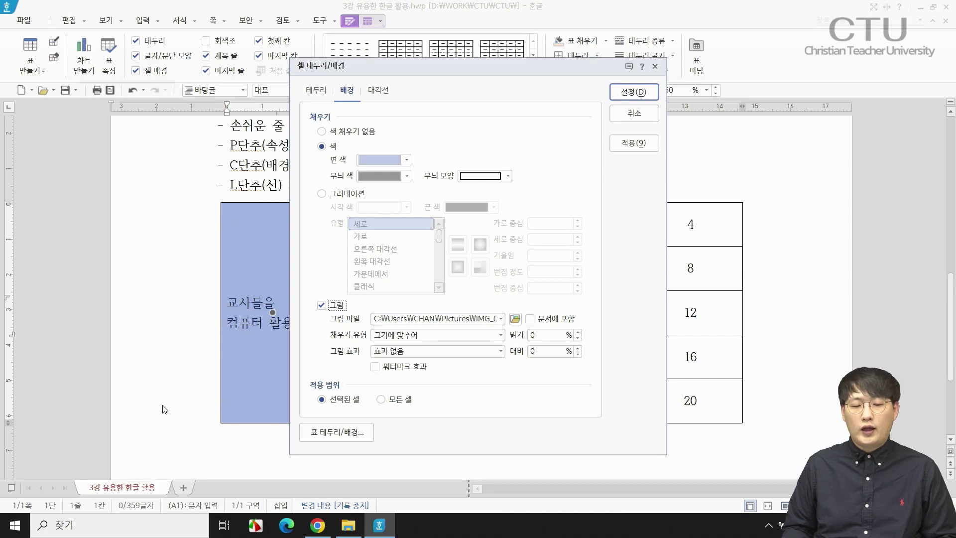
{"action": "left_click", "coordinate": [515, 319]}
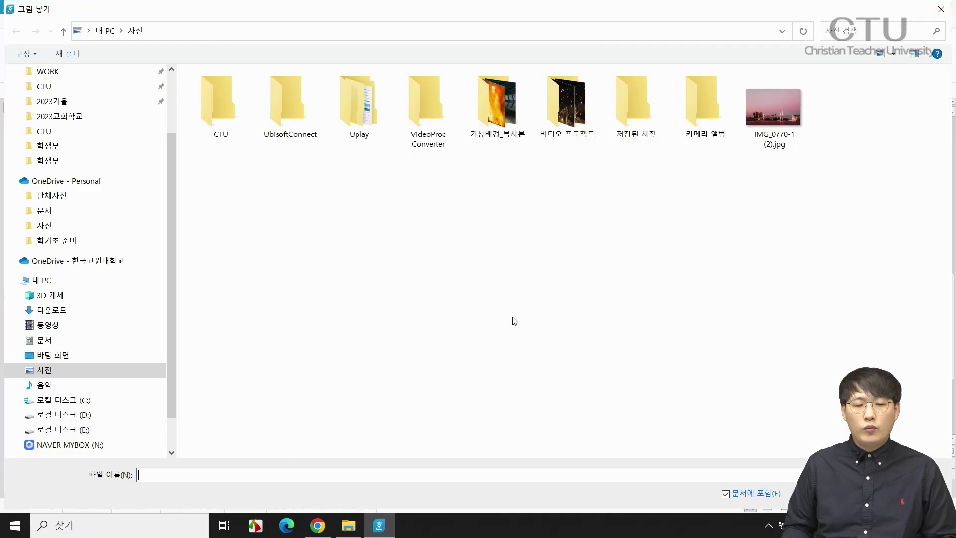
{"action": "double_click", "coordinate": [773, 107]}
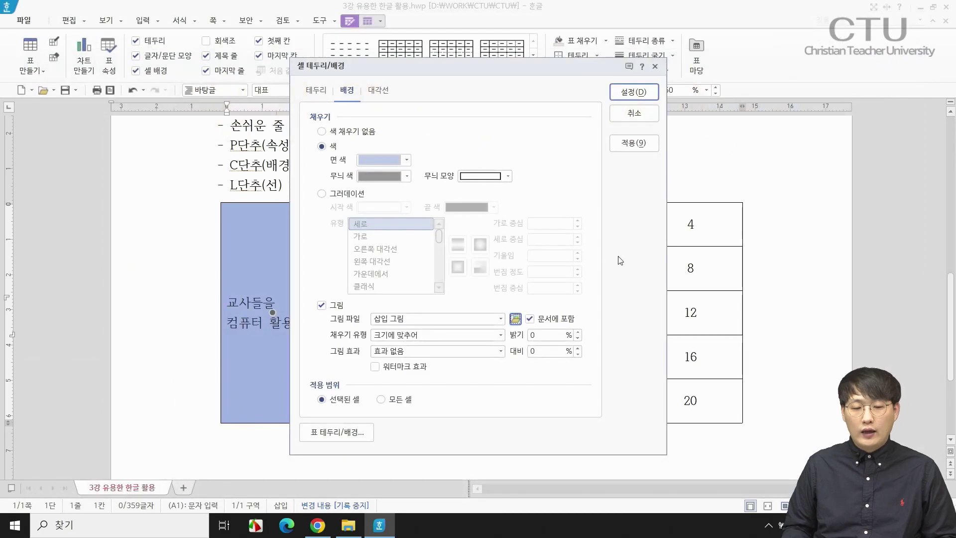
{"action": "left_click", "coordinate": [619, 90]}
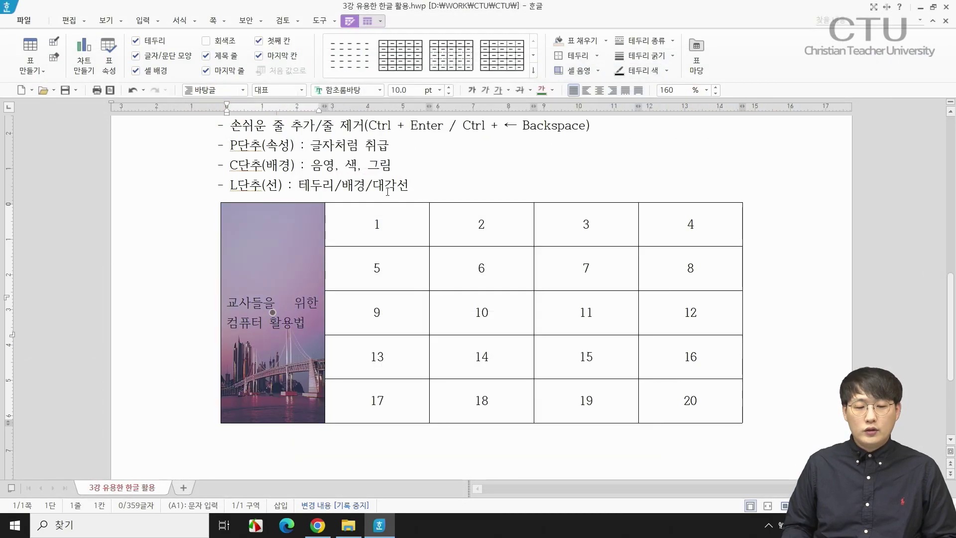
{"action": "key", "text": "Escape"}
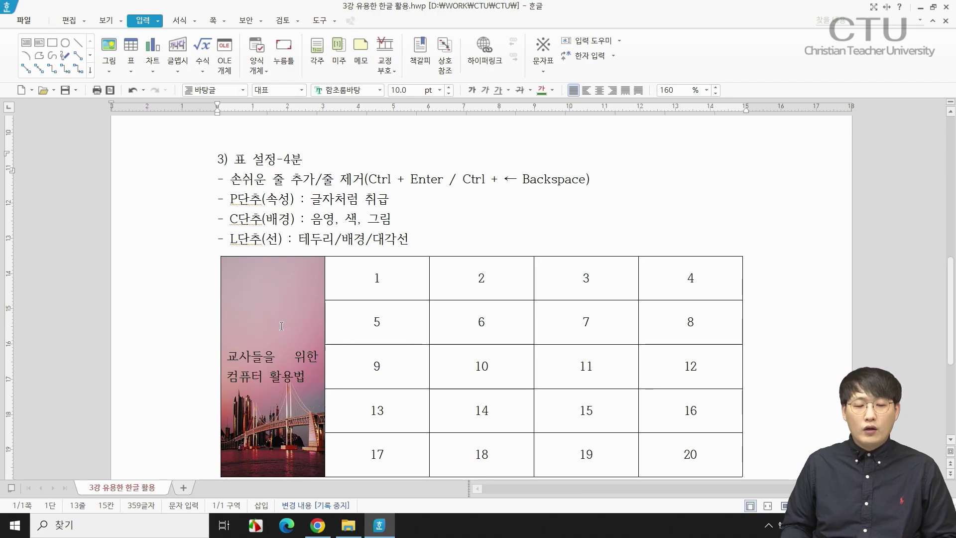
Step: Widen the table's picture-filled first column to about 4.4 cm, extending the whole table
{"action": "left_click", "coordinate": [265, 375]}
{"action": "scroll", "coordinate": [268, 373], "scroll_direction": "down", "scroll_amount": 2}
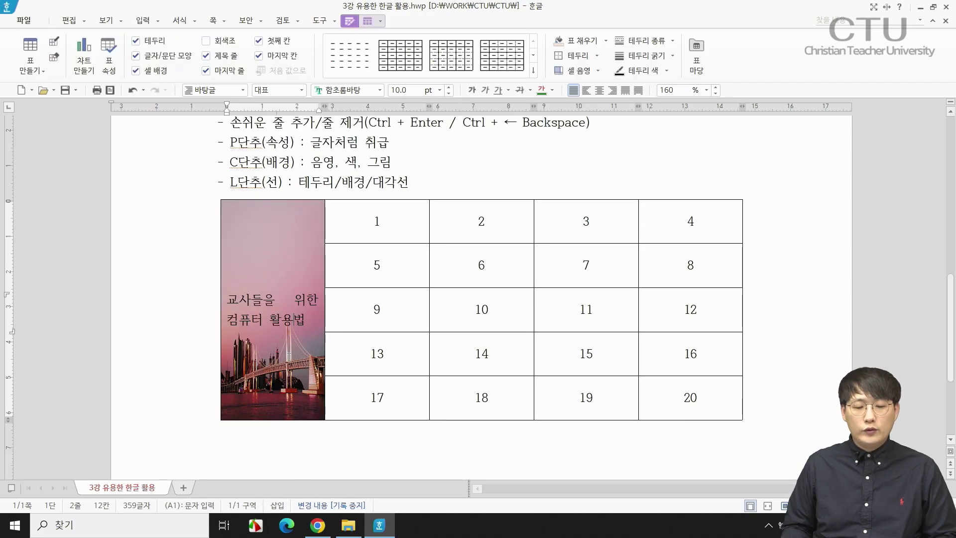
{"action": "key", "text": "F5"}
{"action": "key", "text": "ctrl+Right"}
{"action": "key", "text": "ctrl+Right"}
{"action": "key", "text": "ctrl+Right"}
{"action": "key", "text": "ctrl+Right"}
{"action": "key", "text": "ctrl+Right"}
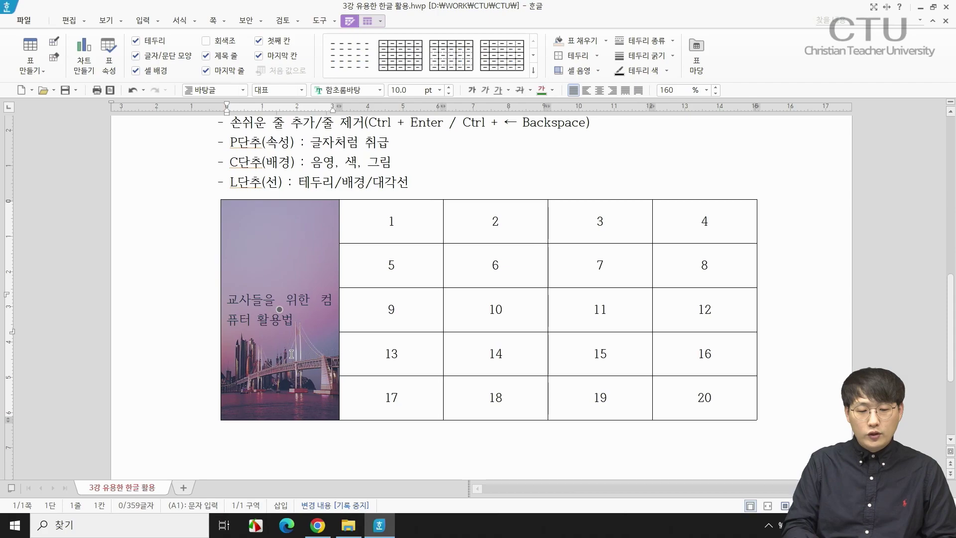
{"action": "key", "text": "ctrl+Right"}
{"action": "key", "text": "ctrl+Right"}
{"action": "key", "text": "ctrl+Right"}
{"action": "key", "text": "ctrl+Right"}
{"action": "key", "text": "ctrl+Right"}
{"action": "key", "text": "ctrl+Right"}
{"action": "key", "text": "ctrl+Right"}
{"action": "key", "text": "ctrl+Right"}
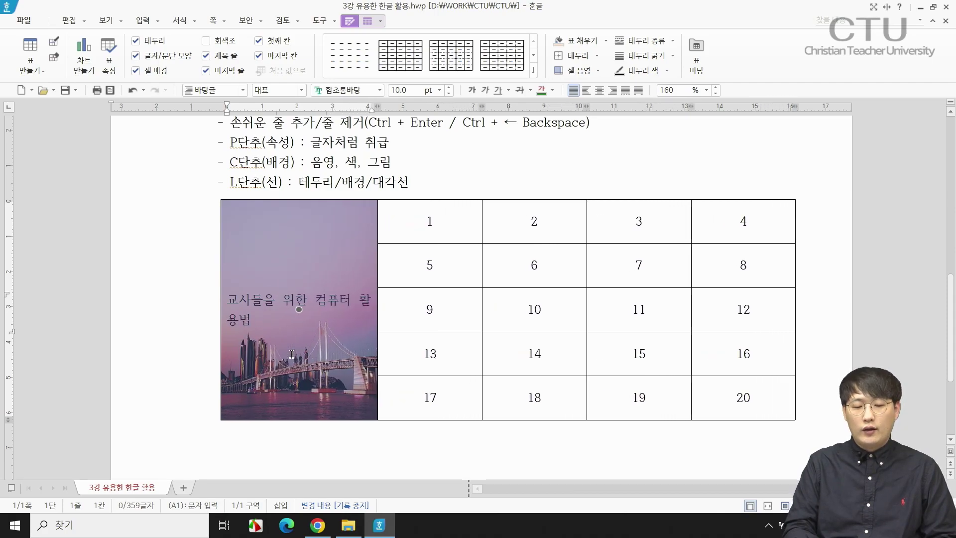
Step: Narrow the table's picture-filled first column to about 3 cm, shrinking the whole table, and deselect the cell
{"action": "key", "text": "ctrl+Left"}
{"action": "key", "text": "ctrl+Left"}
{"action": "key", "text": "ctrl+Left"}
{"action": "key", "text": "ctrl+Left"}
{"action": "key", "text": "ctrl+Left"}
{"action": "key", "text": "ctrl+Left"}
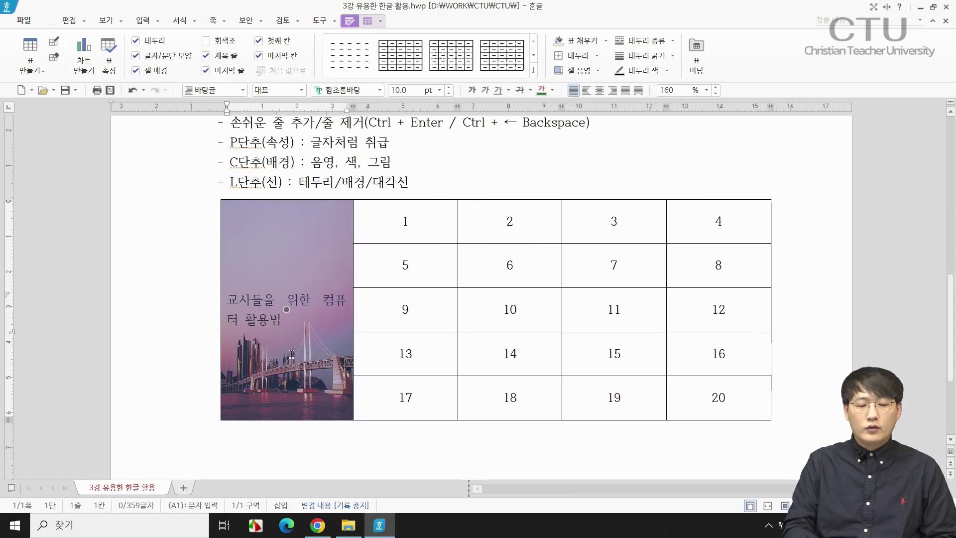
{"action": "key", "text": "ctrl+Left"}
{"action": "key", "text": "ctrl+Left"}
{"action": "key", "text": "ctrl+Left"}
{"action": "key", "text": "ctrl+Left"}
{"action": "key", "text": "ctrl+Left"}
{"action": "key", "text": "ctrl+Left"}
{"action": "key", "text": "ctrl+Left"}
{"action": "key", "text": "ctrl+Left"}
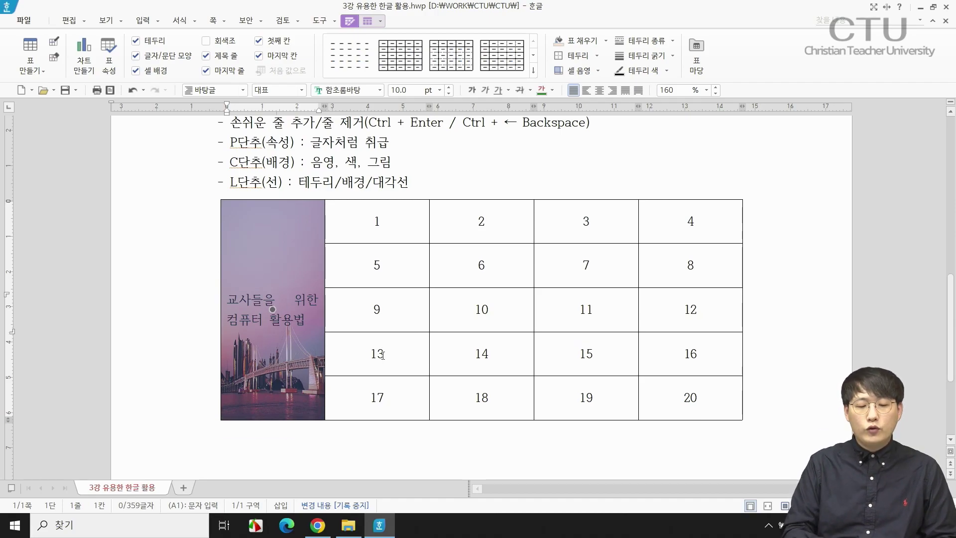
{"action": "left_click", "coordinate": [205, 254]}
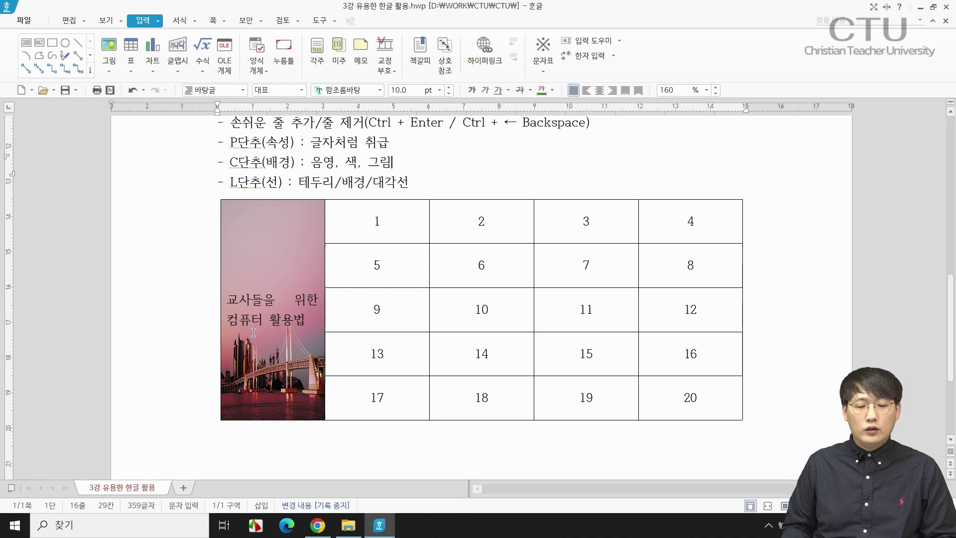
Step: Give the tall picture cell a 0.5 mm double line on its right border and deselect the cell
{"action": "left_click", "coordinate": [309, 333]}
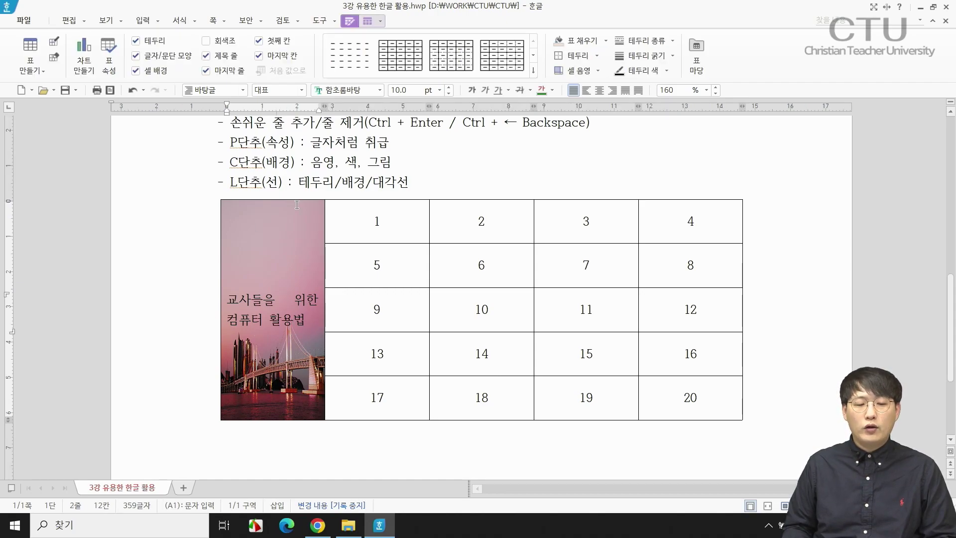
{"action": "left_click", "coordinate": [293, 289]}
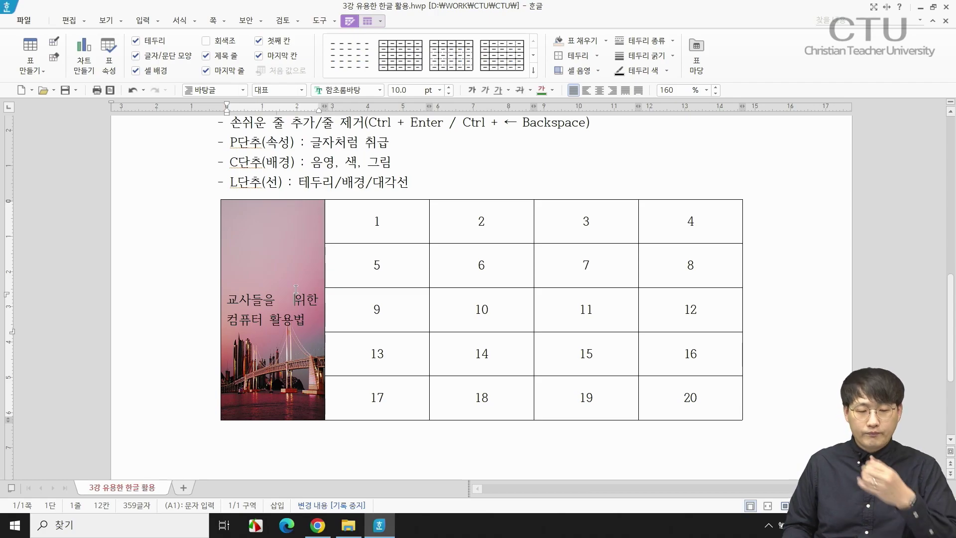
{"action": "key", "text": "F5"}
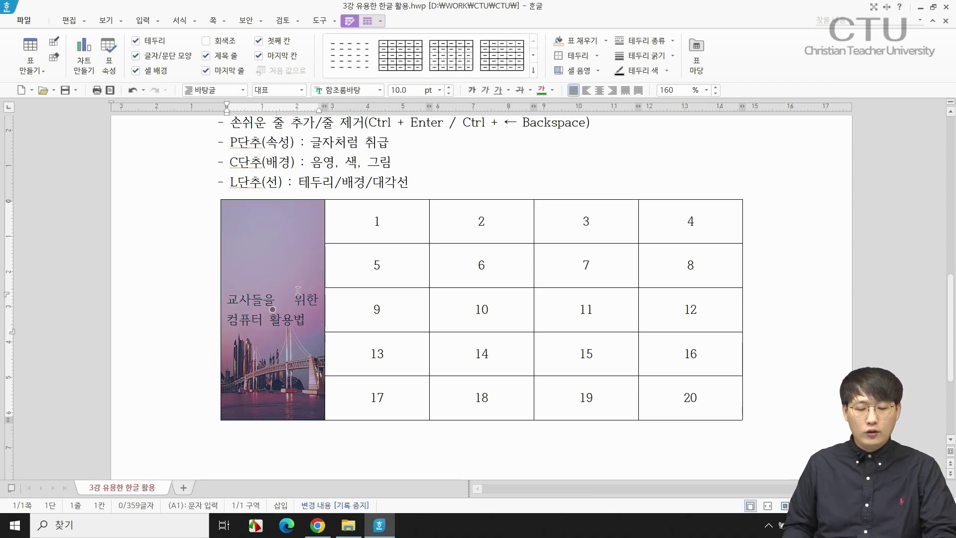
{"action": "key", "text": "l"}
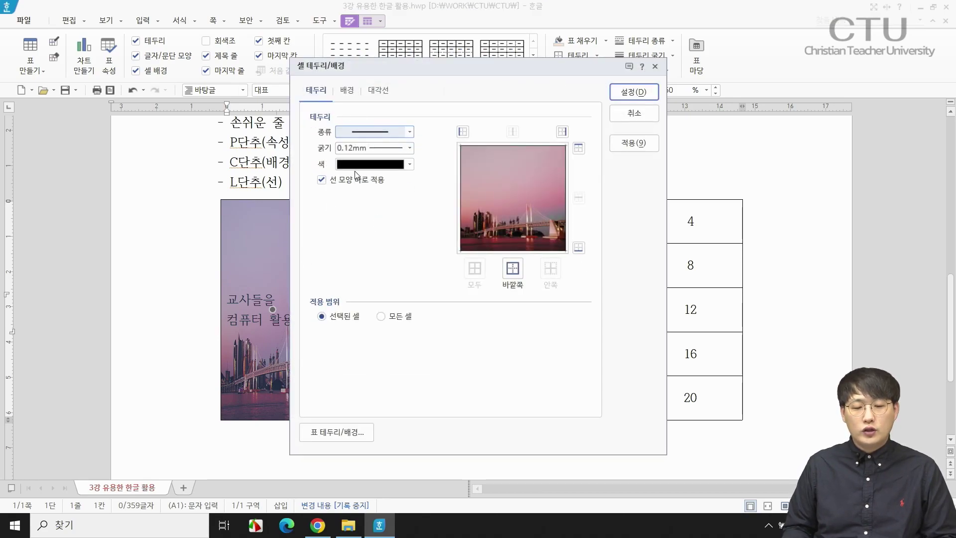
{"action": "left_click", "coordinate": [398, 132]}
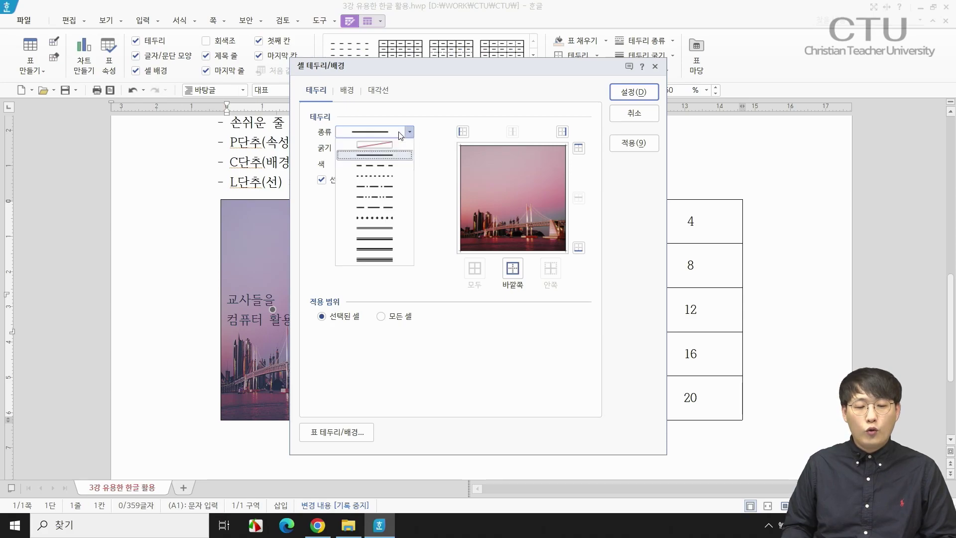
{"action": "left_click", "coordinate": [389, 229]}
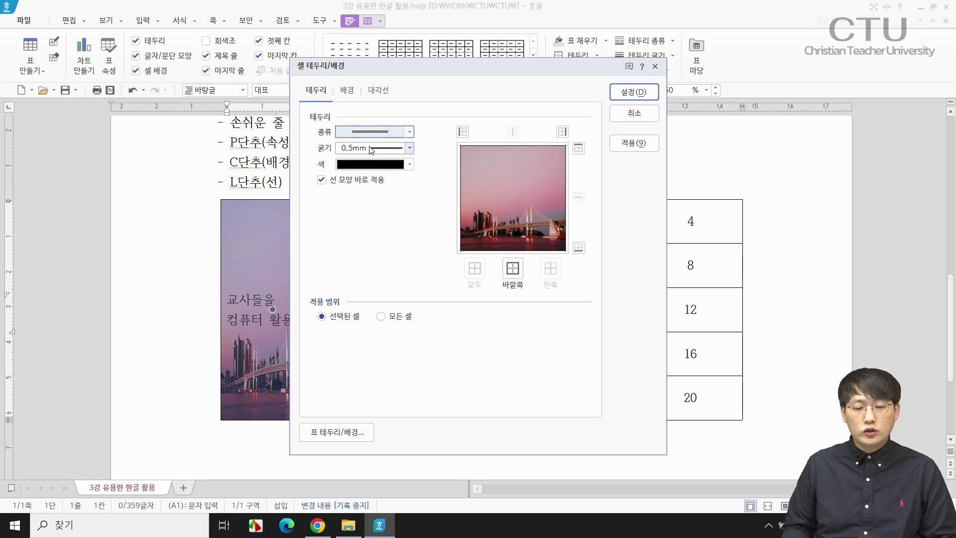
{"action": "left_click", "coordinate": [563, 132]}
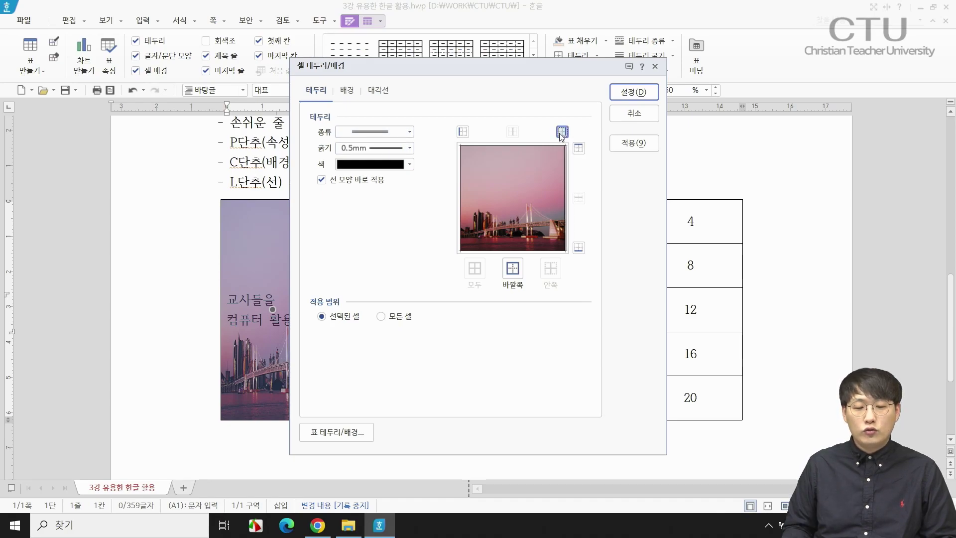
{"action": "left_click", "coordinate": [631, 92]}
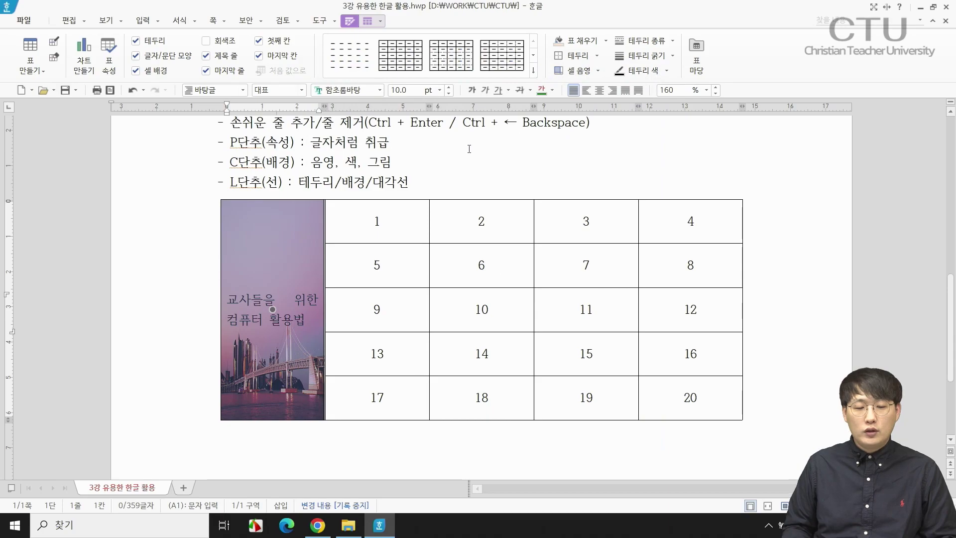
{"action": "left_click", "coordinate": [469, 149]}
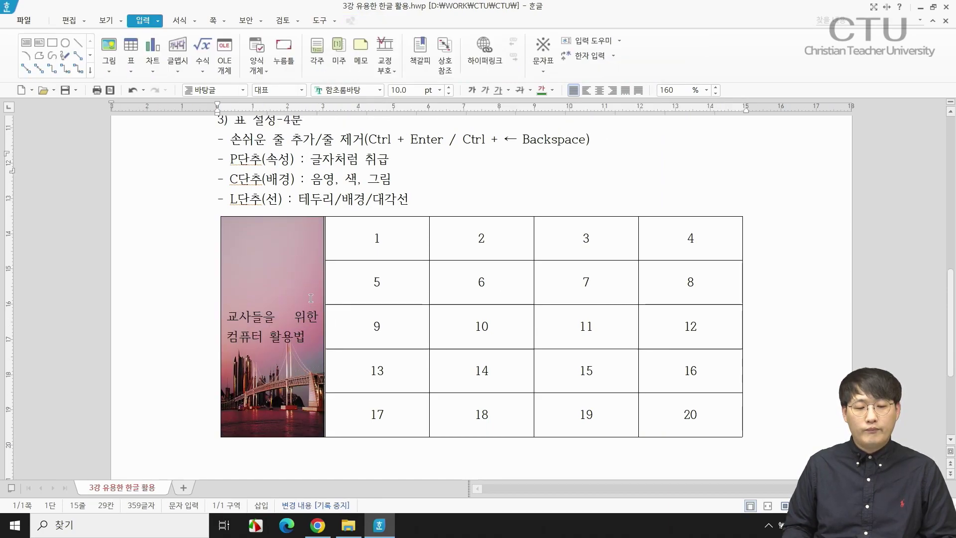
Step: Apply a solid 0.5 mm line to the outer borders of the whole table and deselect the cells
{"action": "left_click_drag", "start_coordinate": [311, 302], "coordinate": [711, 392]}
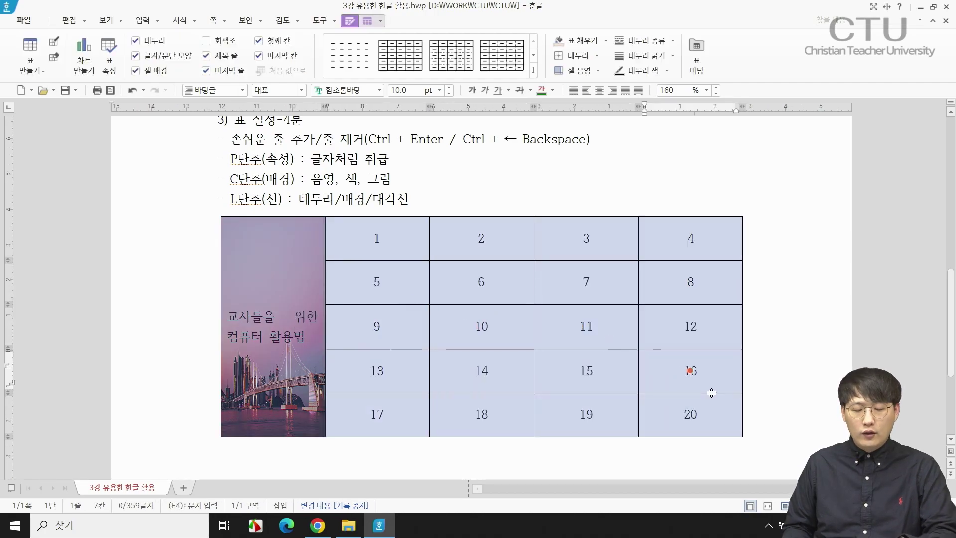
{"action": "key", "text": "l"}
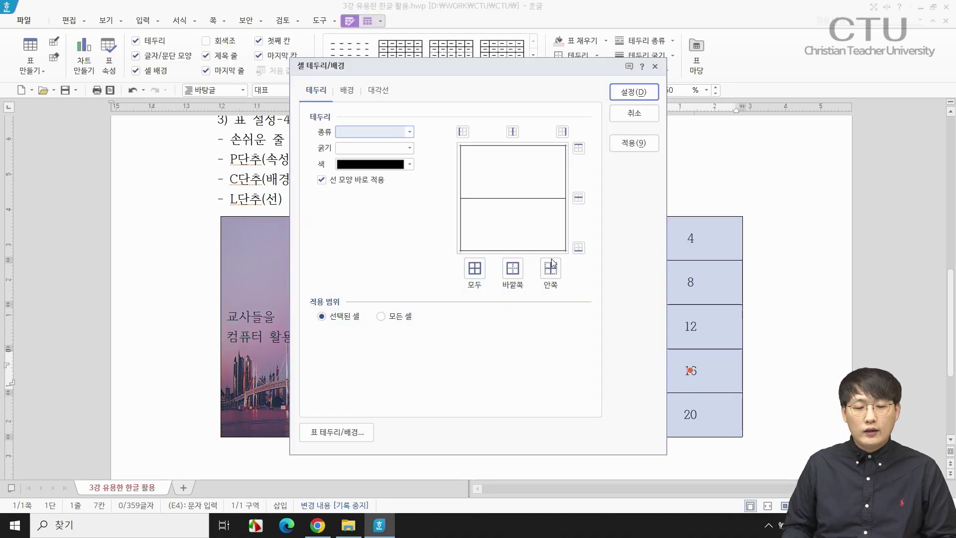
{"action": "left_click", "coordinate": [389, 132]}
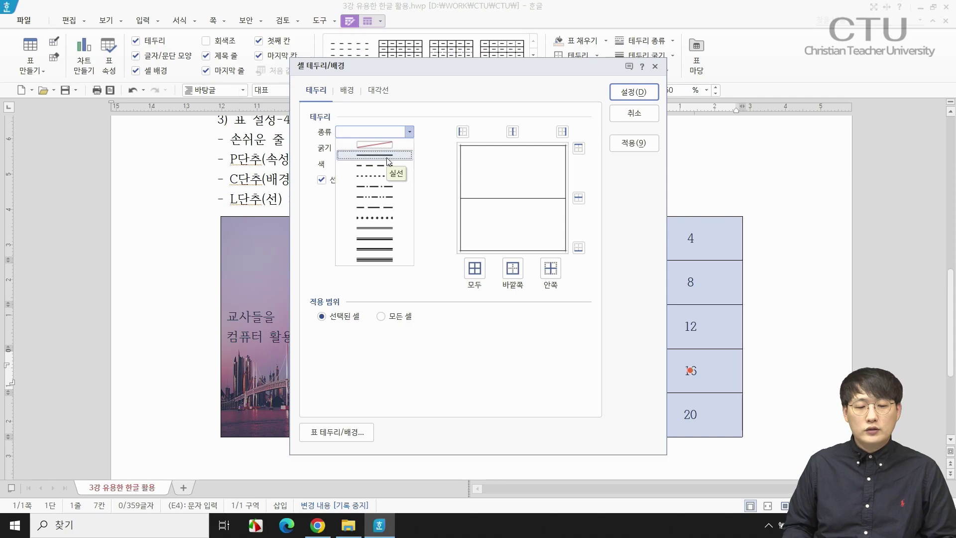
{"action": "left_click", "coordinate": [388, 156]}
{"action": "left_click", "coordinate": [394, 148]}
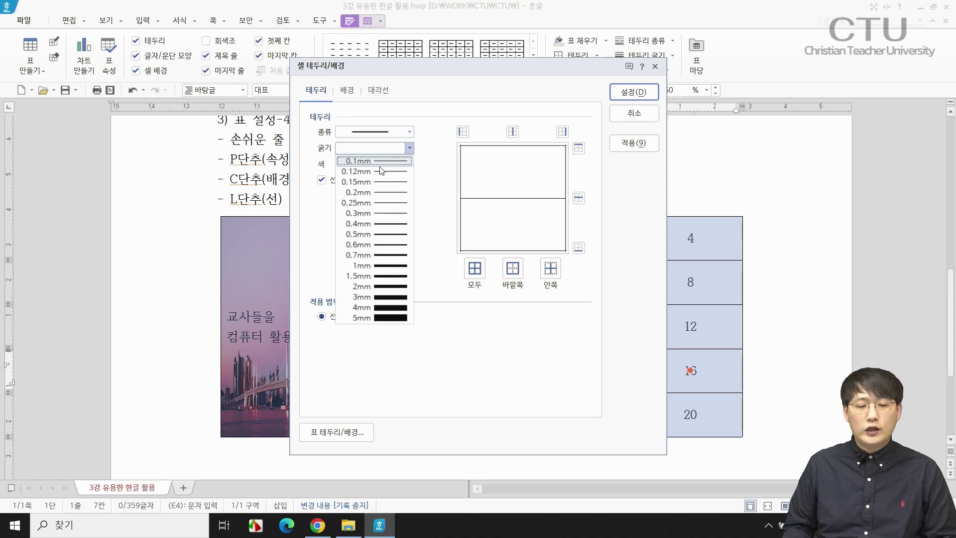
{"action": "left_click", "coordinate": [386, 234]}
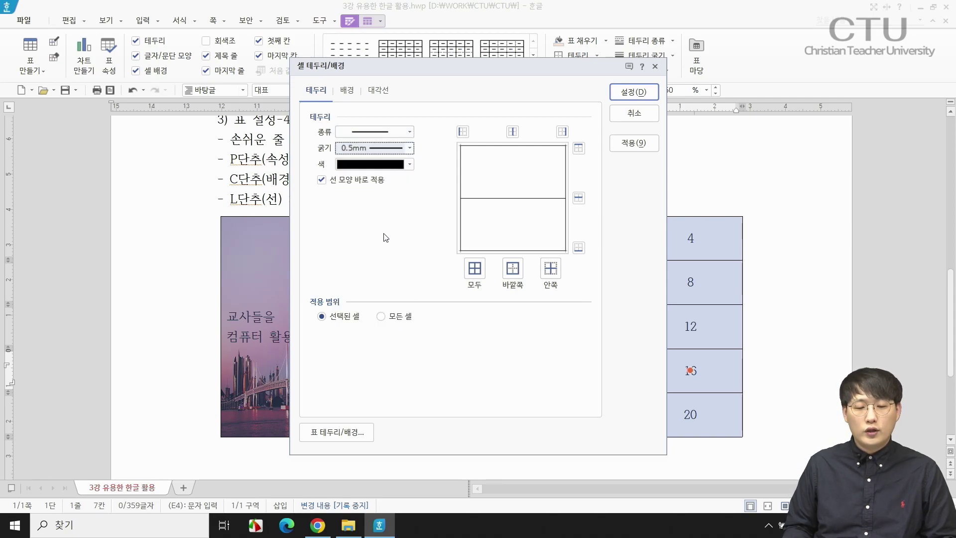
{"action": "left_click", "coordinate": [512, 270]}
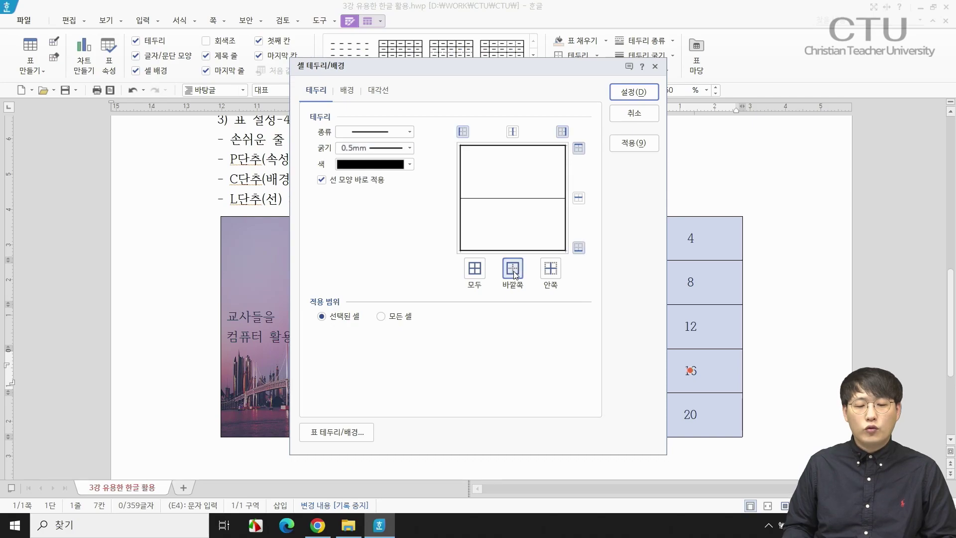
{"action": "left_click", "coordinate": [626, 96]}
{"action": "left_click", "coordinate": [217, 414]}
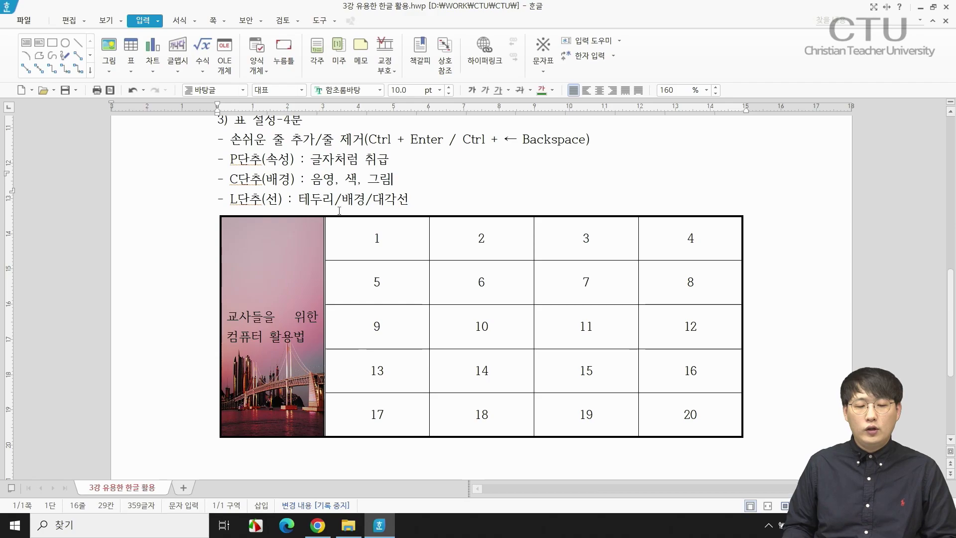
Step: Change the inner borders of the numbered cells 1 to 20 to a dotted line and deselect them
{"action": "left_click_drag", "start_coordinate": [403, 241], "coordinate": [676, 404]}
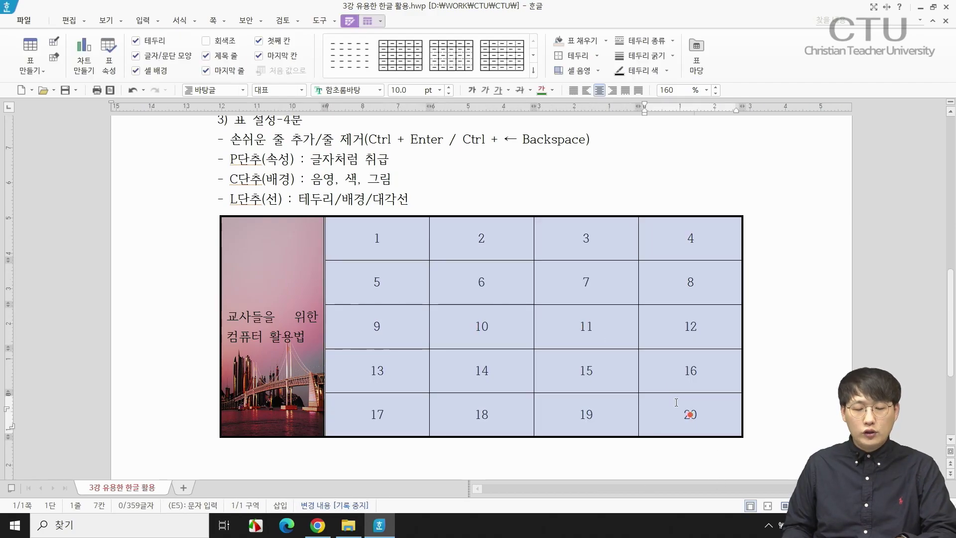
{"action": "key", "text": "l"}
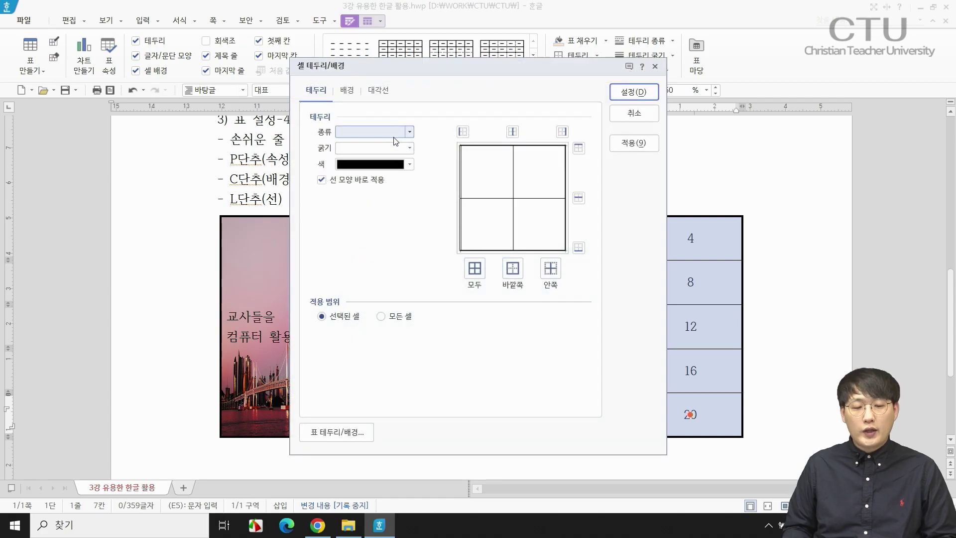
{"action": "left_click", "coordinate": [409, 131]}
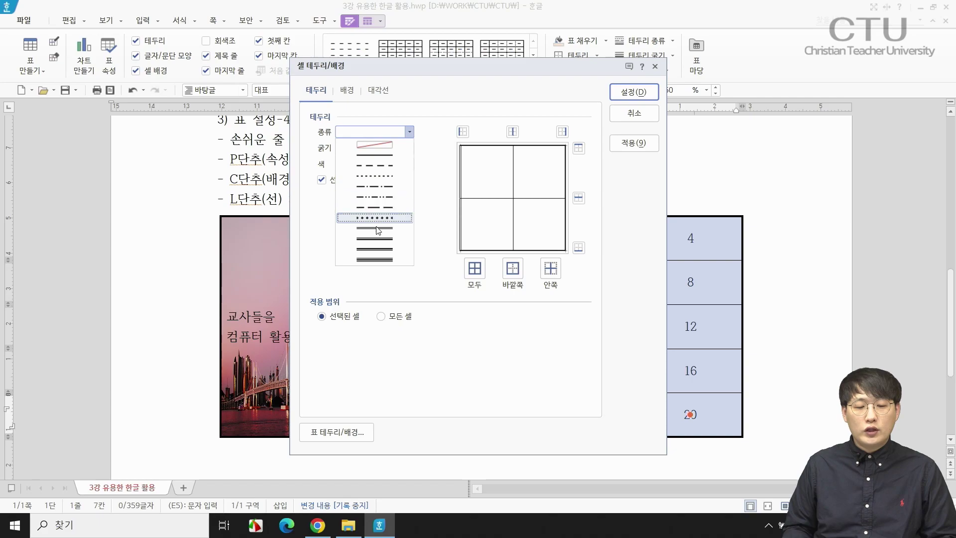
{"action": "left_click", "coordinate": [398, 177]}
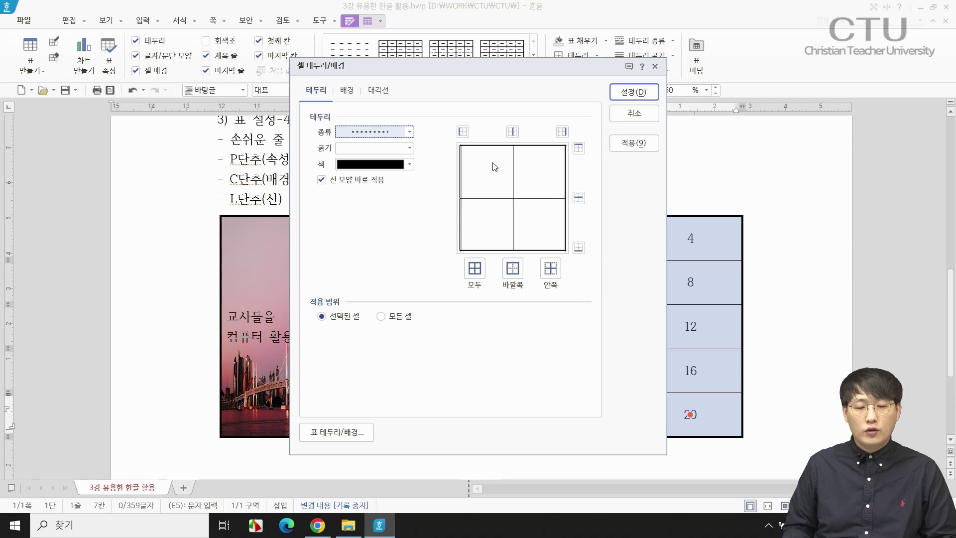
{"action": "left_click", "coordinate": [550, 269]}
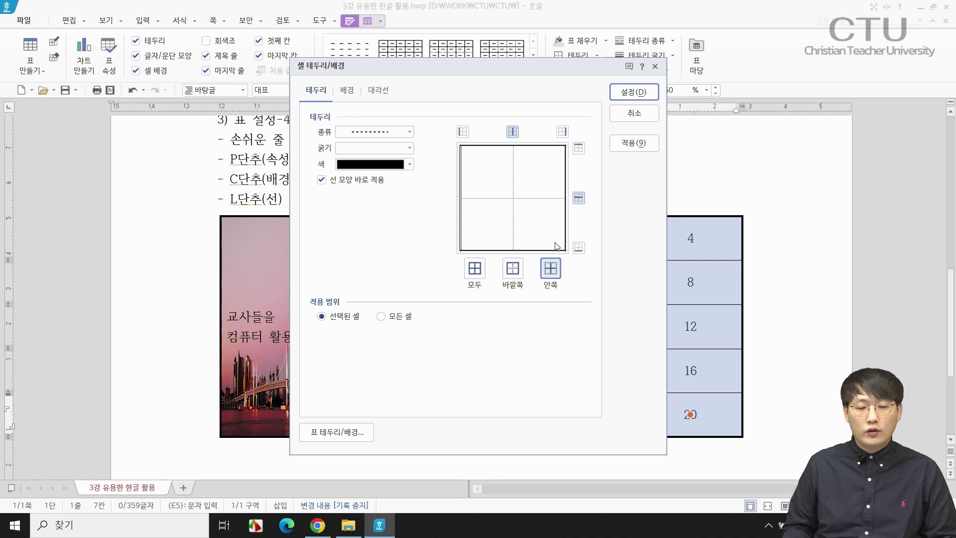
{"action": "left_click", "coordinate": [630, 93]}
{"action": "key", "text": "Escape"}
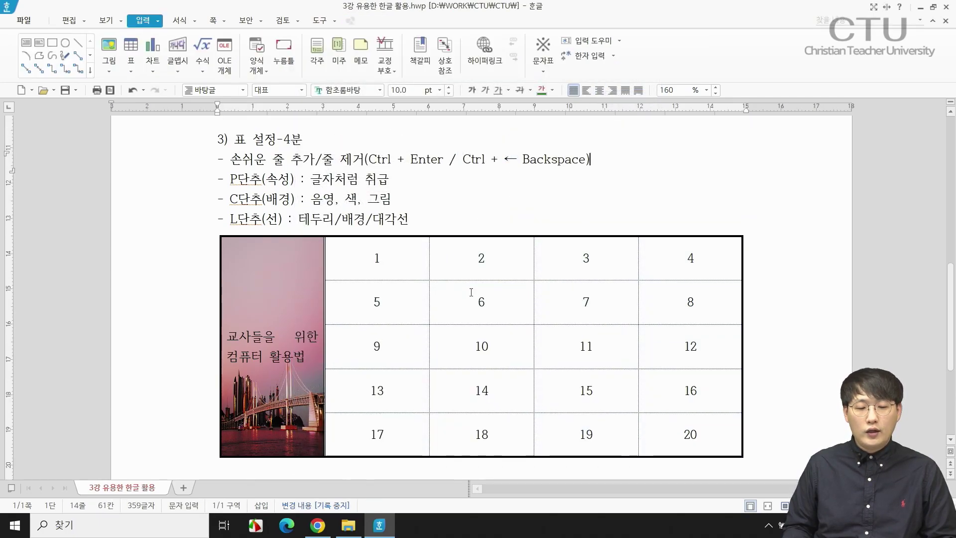
Step: Review the finished table's borders and the document's notes on saving formats, text alignment and overlapping characters
{"action": "scroll", "coordinate": [351, 289], "scroll_direction": "up", "scroll_amount": 1}
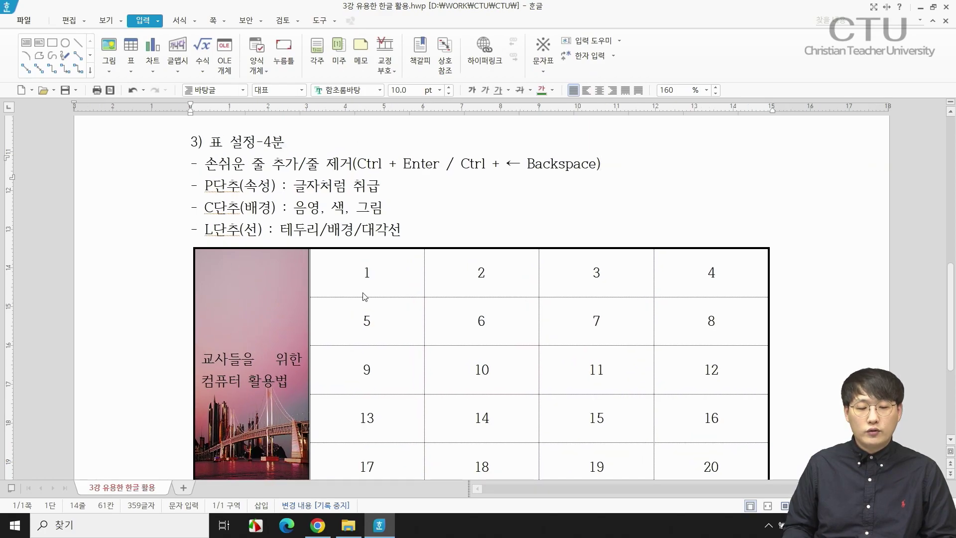
{"action": "left_click", "coordinate": [478, 286]}
{"action": "scroll", "coordinate": [470, 232], "scroll_direction": "down", "scroll_amount": 3}
{"action": "scroll", "coordinate": [475, 294], "scroll_direction": "up", "scroll_amount": 3}
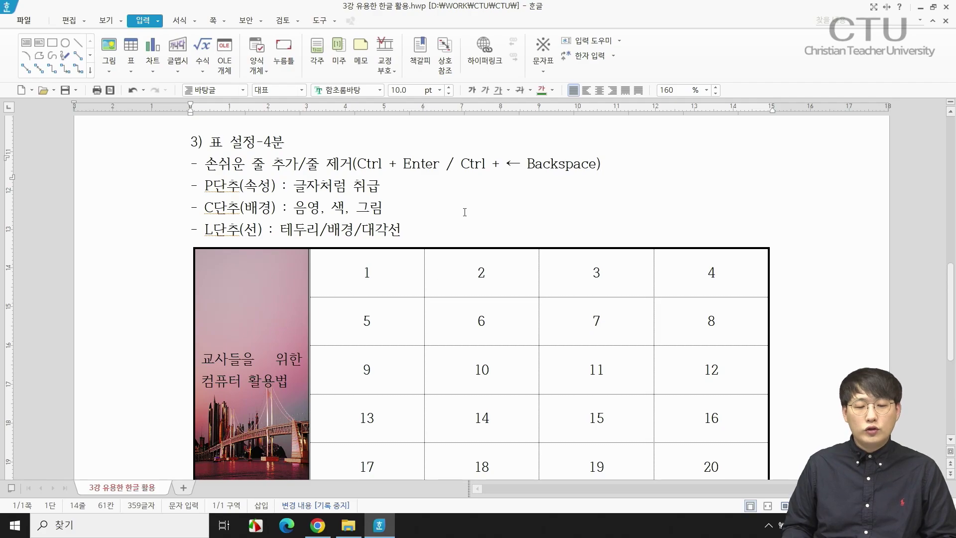
{"action": "scroll", "coordinate": [393, 266], "scroll_direction": "down", "scroll_amount": 1}
{"action": "left_click", "coordinate": [365, 264]}
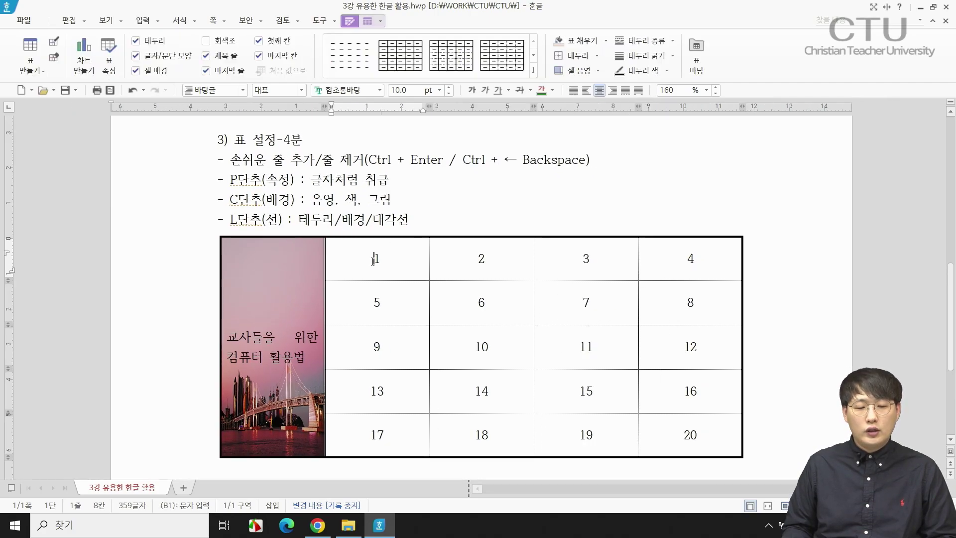
{"action": "scroll", "coordinate": [375, 266], "scroll_direction": "down", "scroll_amount": 3}
{"action": "scroll", "coordinate": [376, 266], "scroll_direction": "up", "scroll_amount": 10}
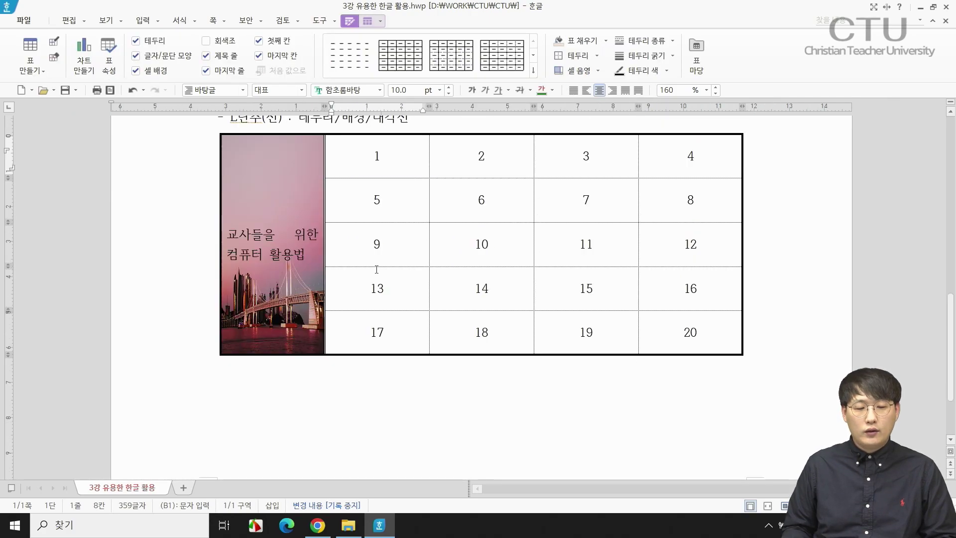
{"action": "left_click", "coordinate": [412, 275]}
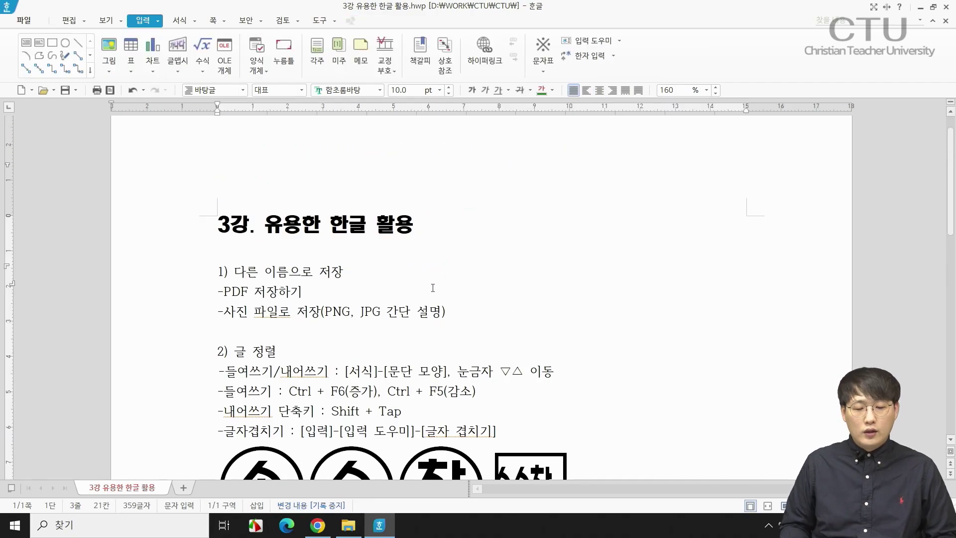
{"action": "scroll", "coordinate": [405, 351], "scroll_direction": "down", "scroll_amount": 1}
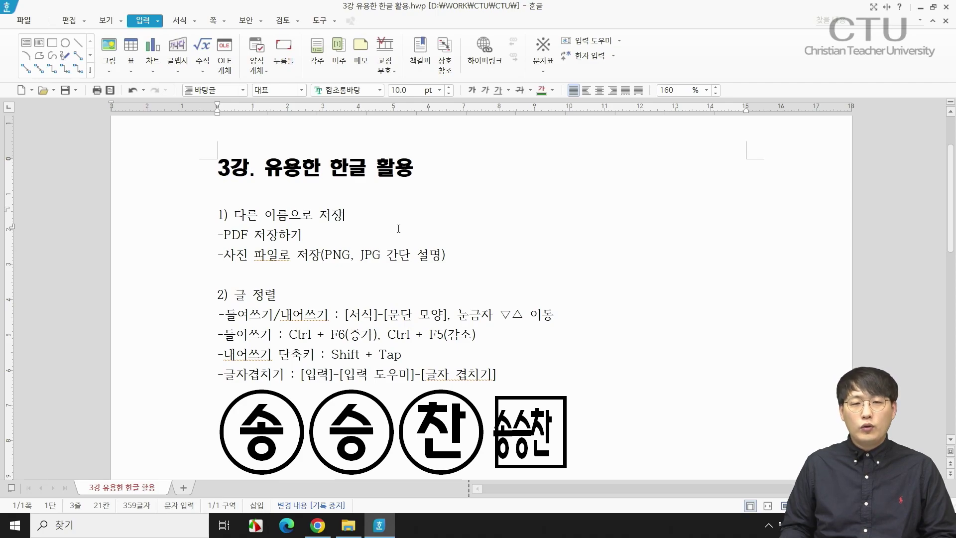
{"action": "left_click", "coordinate": [468, 258]}
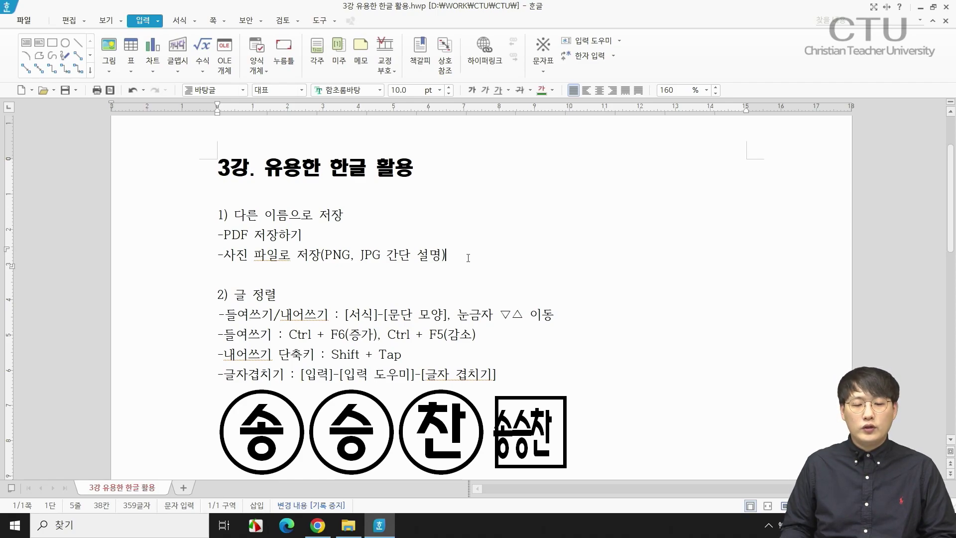
{"action": "left_click", "coordinate": [572, 320]}
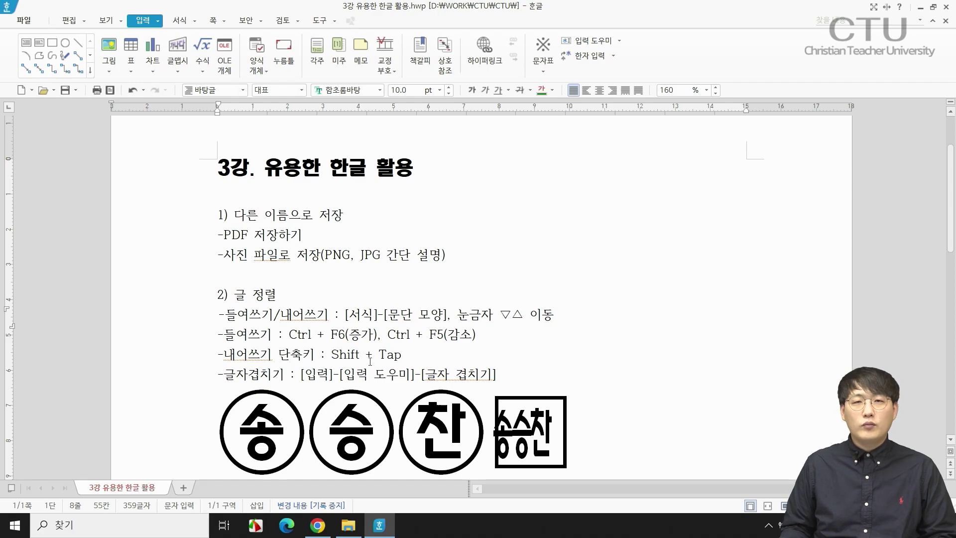